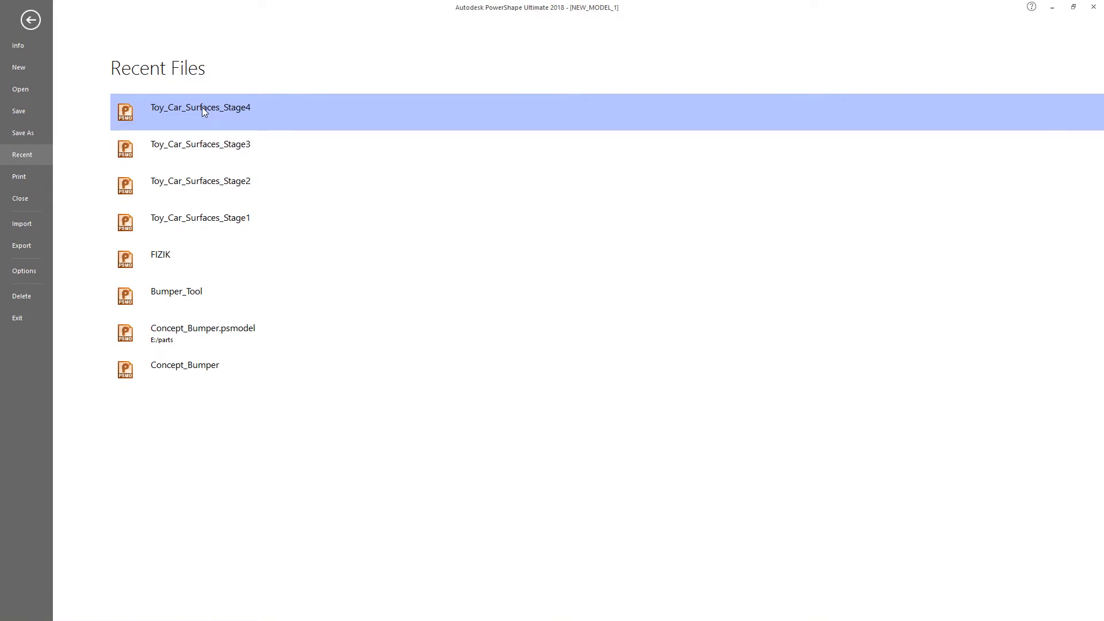
Step: Open the Toy_Car_Surfaces_Stage4 model
click(201, 107)
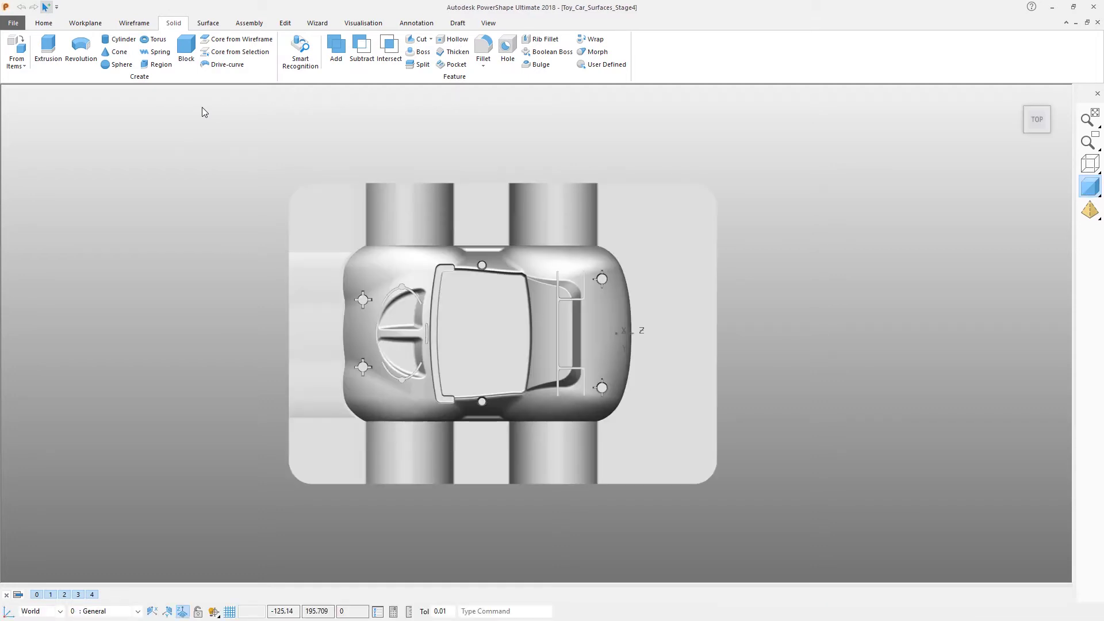
middle_drag(696, 325, 194, 534)
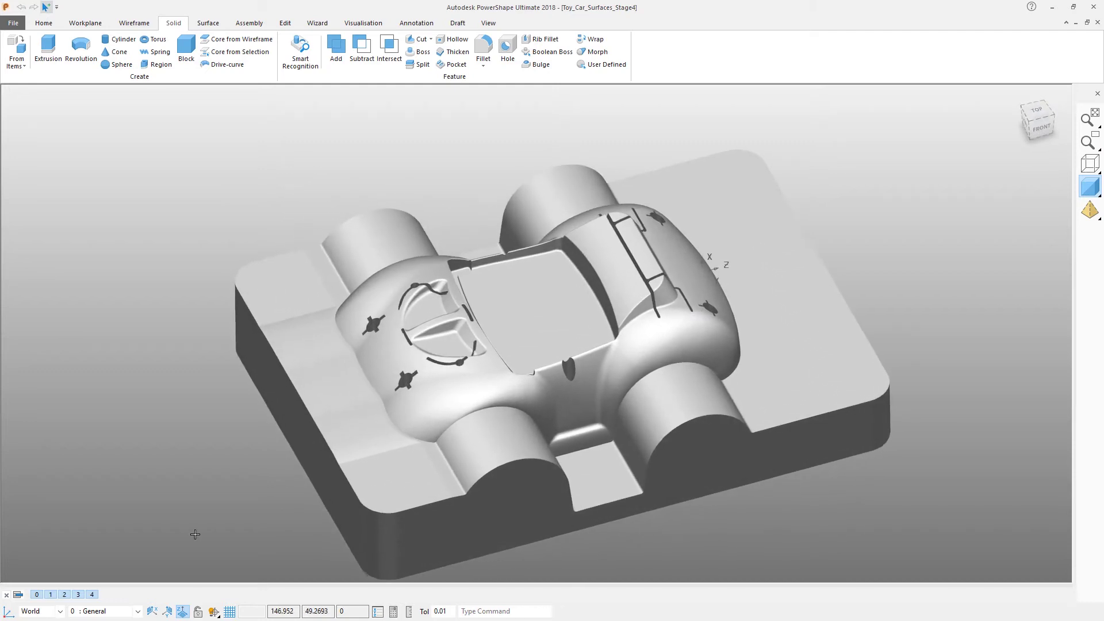
scroll(106, 515, up, 2)
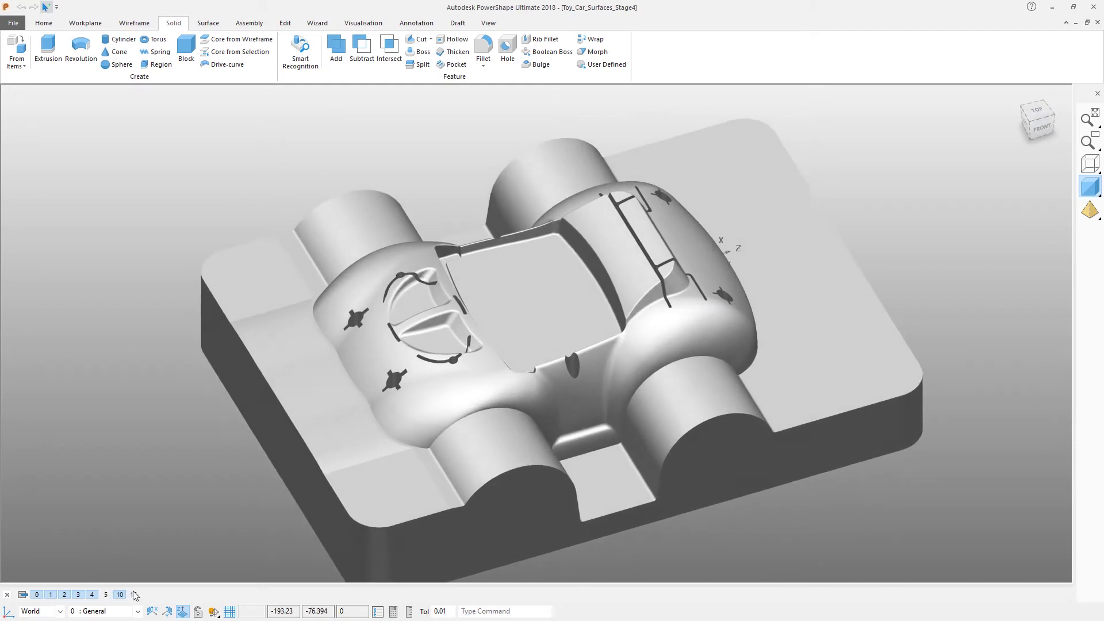
Step: With level 15 displayed and level 10 hidden, move the main car body solid onto level 10
middle_drag(518, 345, 657, 174)
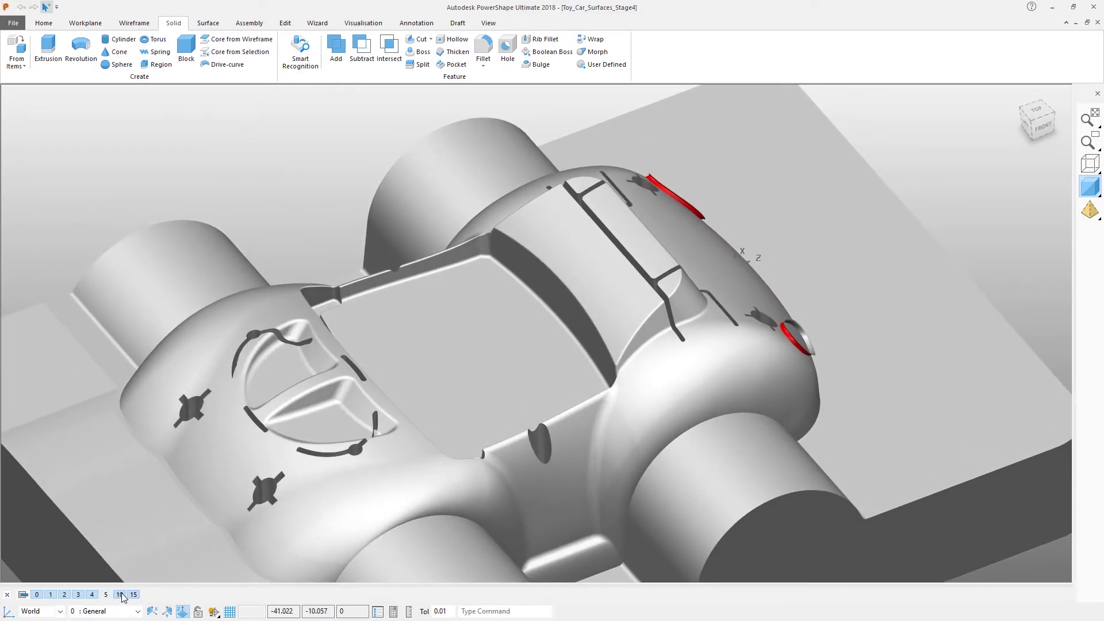
middle_drag(703, 156, 293, 440)
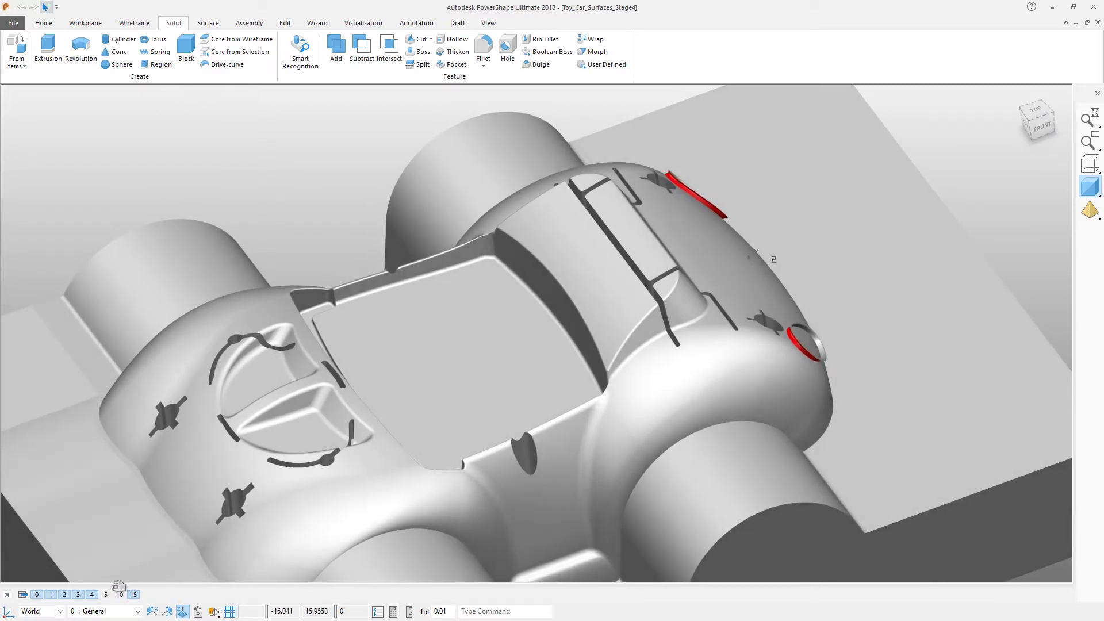
click(174, 513)
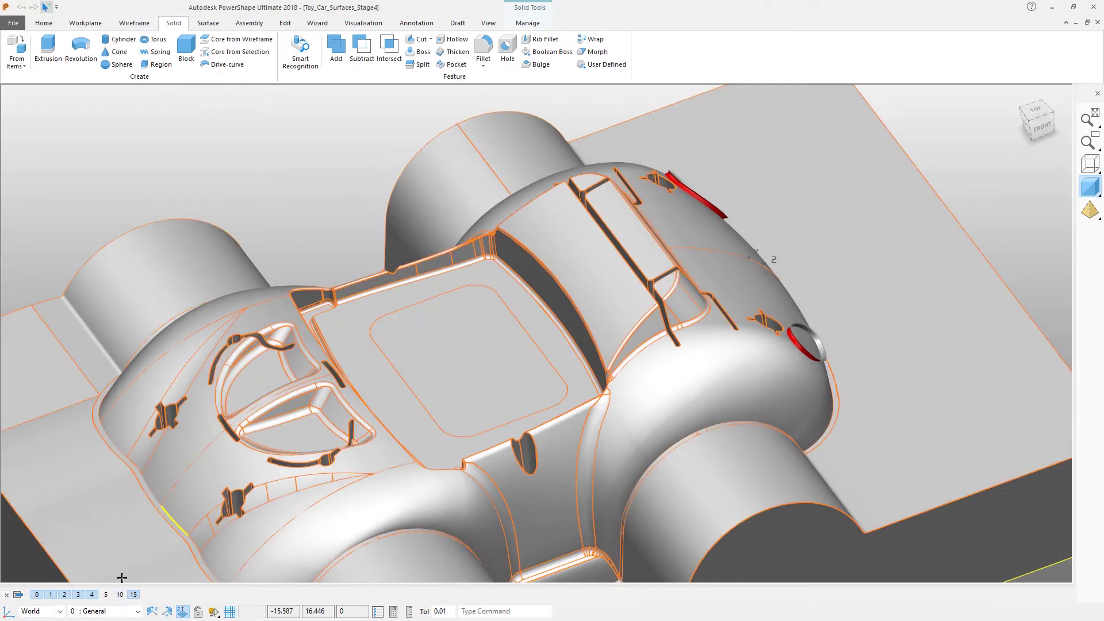
click(120, 595)
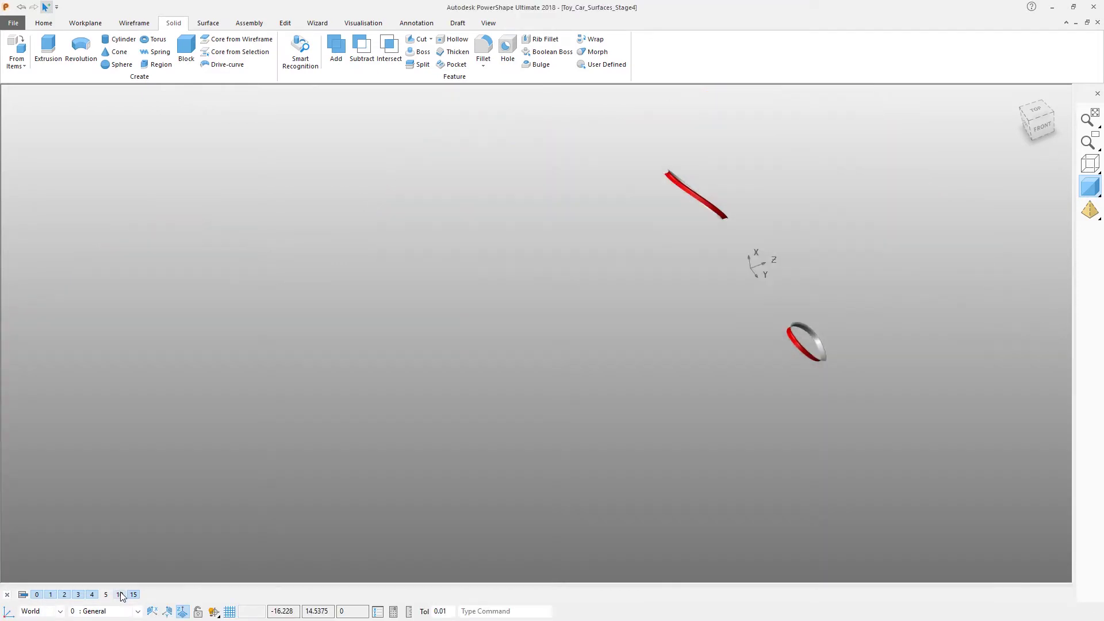
Step: Delete the ring-shaped insert solid on the Y-arrow side of the origin
middle_drag(883, 158, 633, 214)
shift+middle_drag(535, 207, 498, 330)
scroll(532, 273, up, 1)
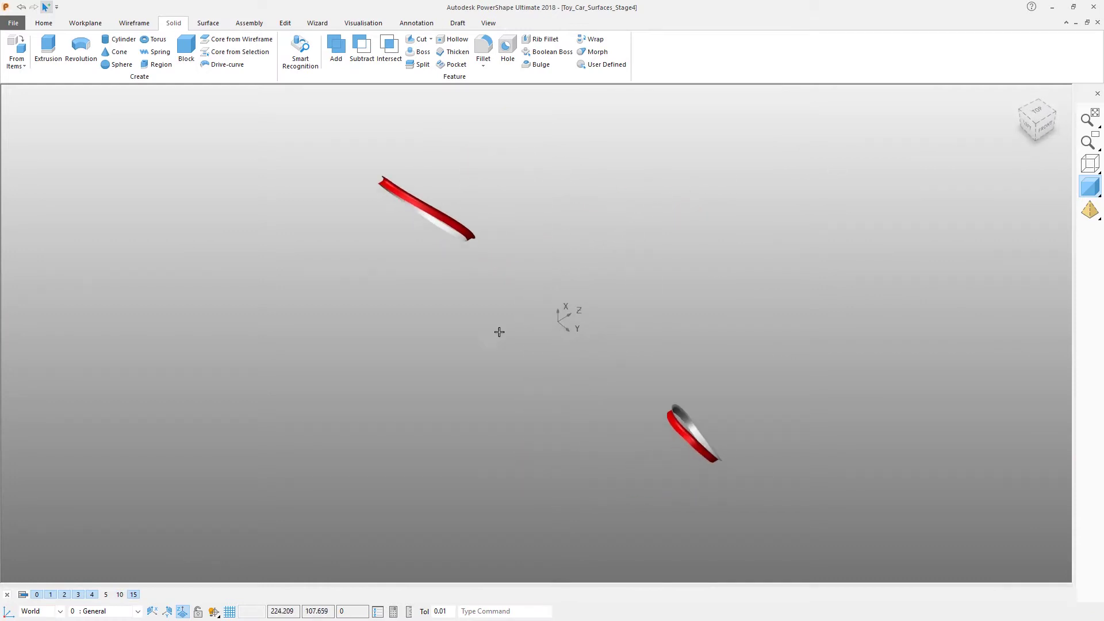
middle_drag(570, 184, 597, 192)
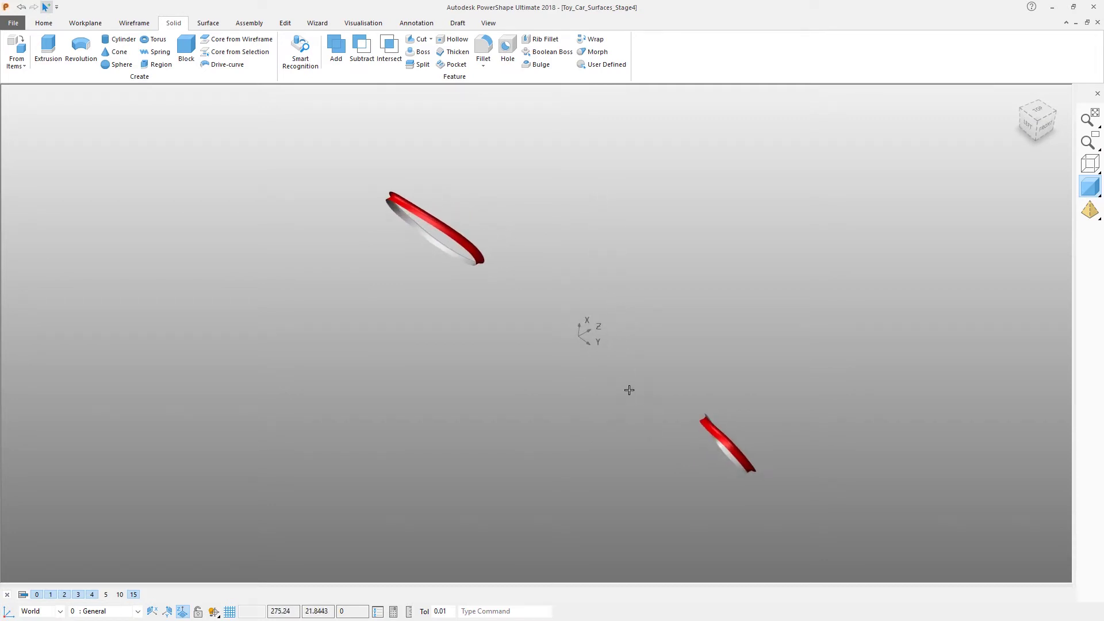
drag(629, 390, 788, 520)
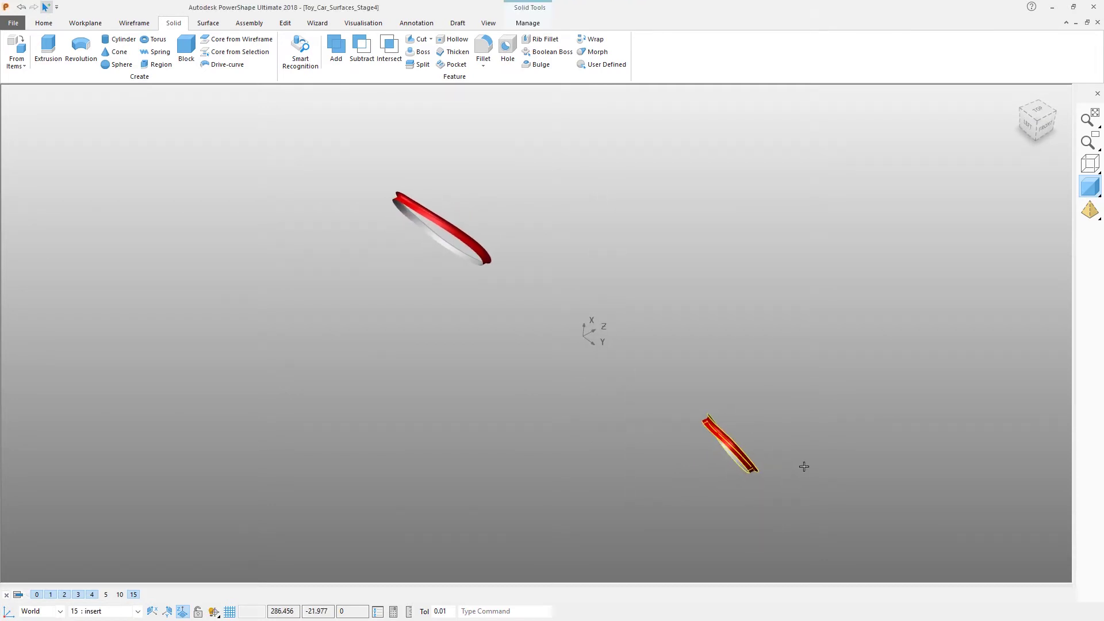
key(Delete)
Step: Create composite curves along the outer and inner edges of the remaining insert ring
middle_drag(804, 466, 580, 266)
scroll(580, 265, up, 4)
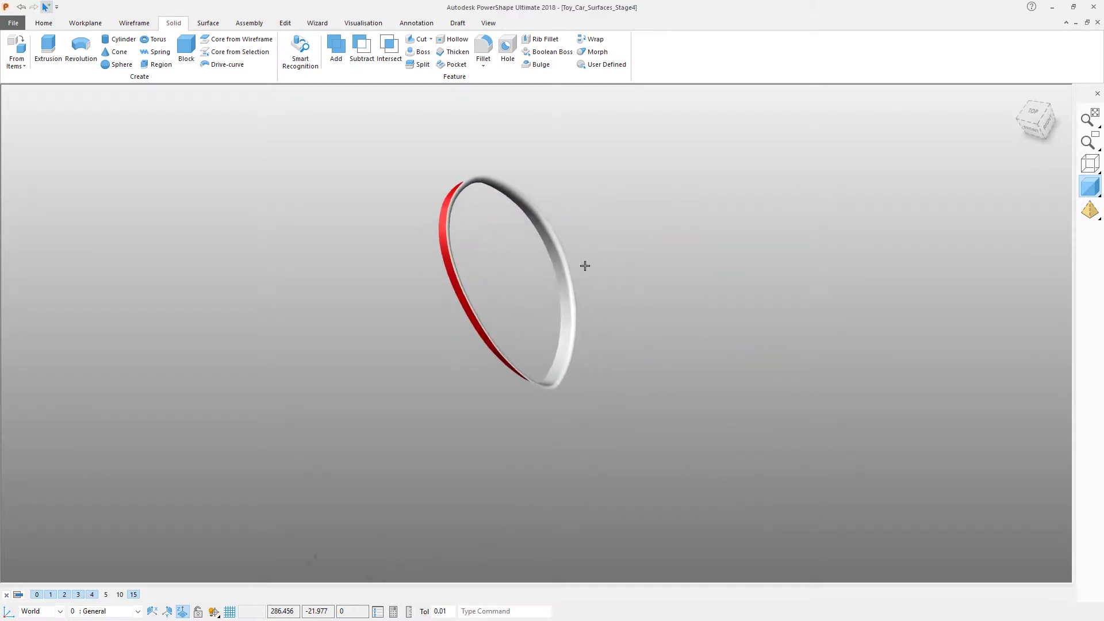
middle_drag(569, 221, 571, 222)
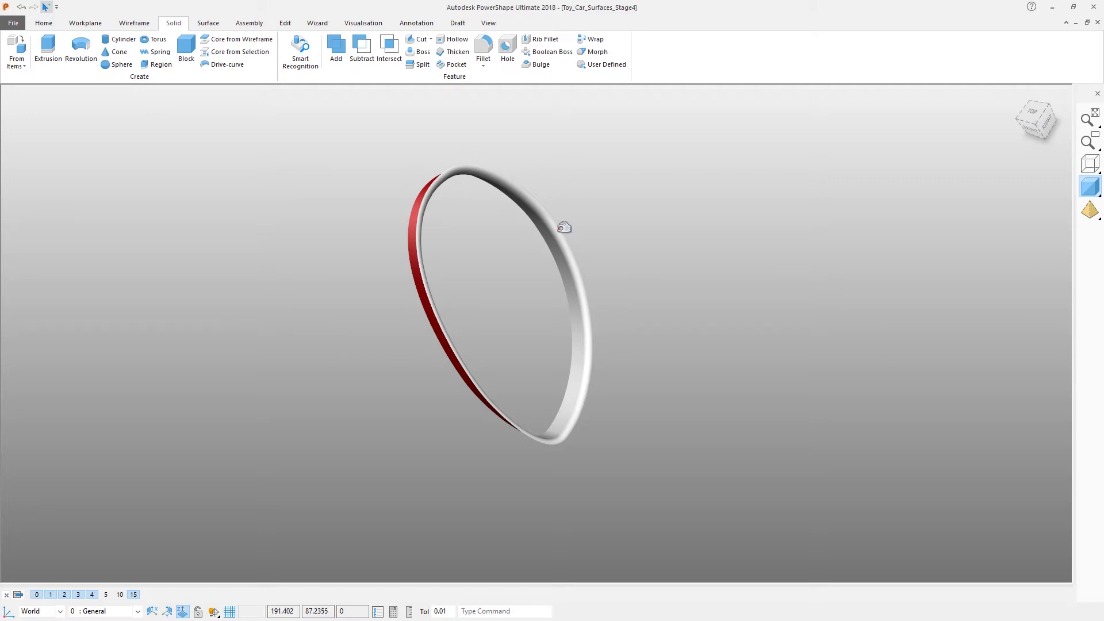
key(alt)
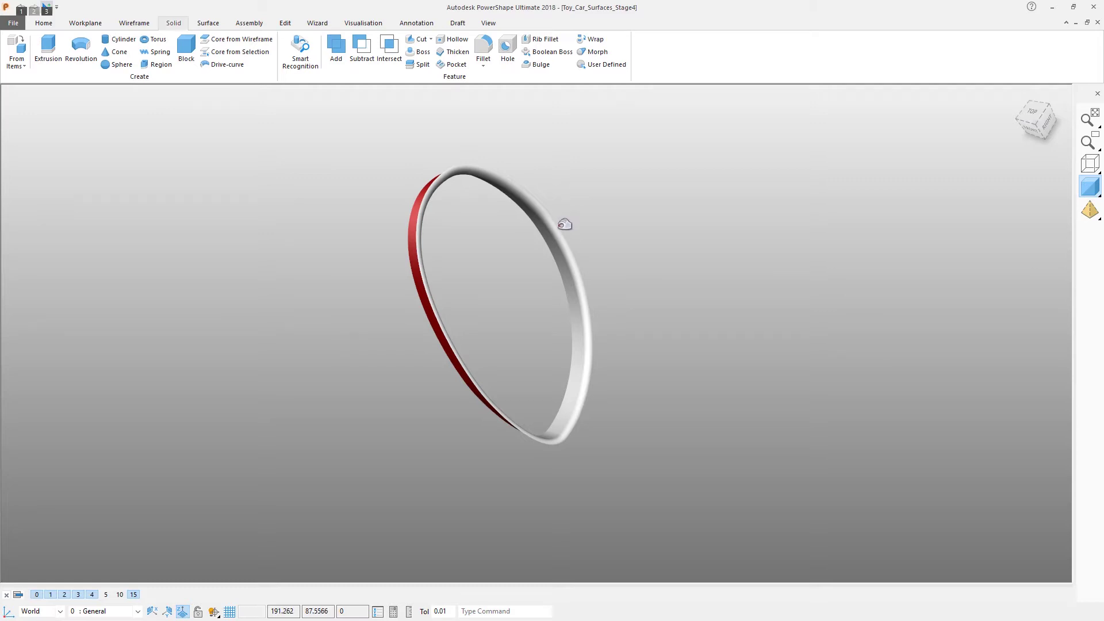
alt+click(561, 226)
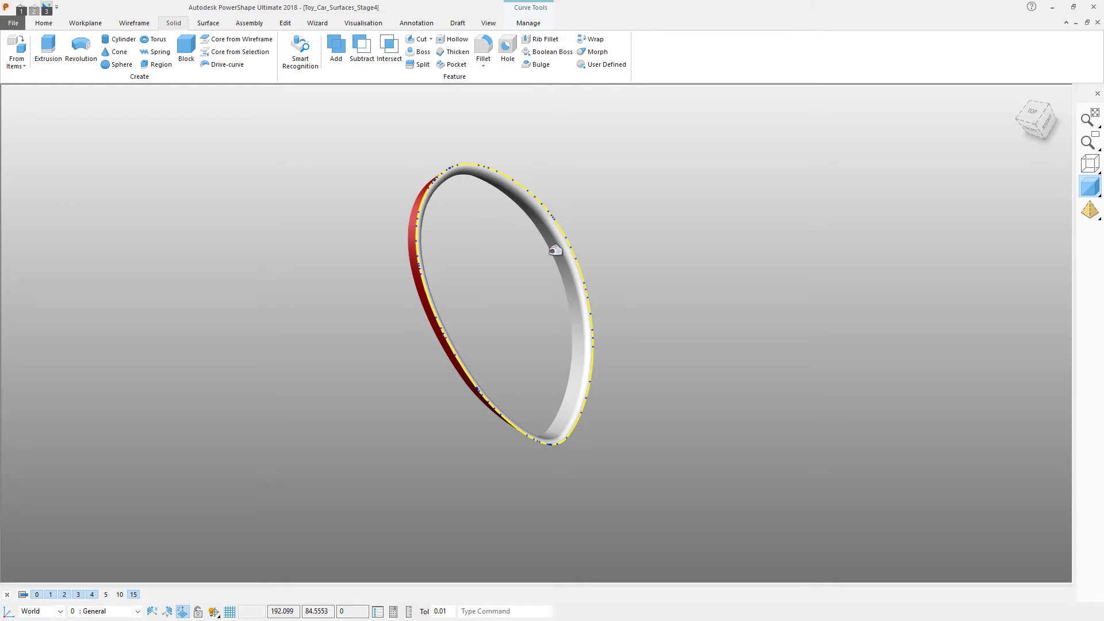
alt+click(551, 251)
click(666, 231)
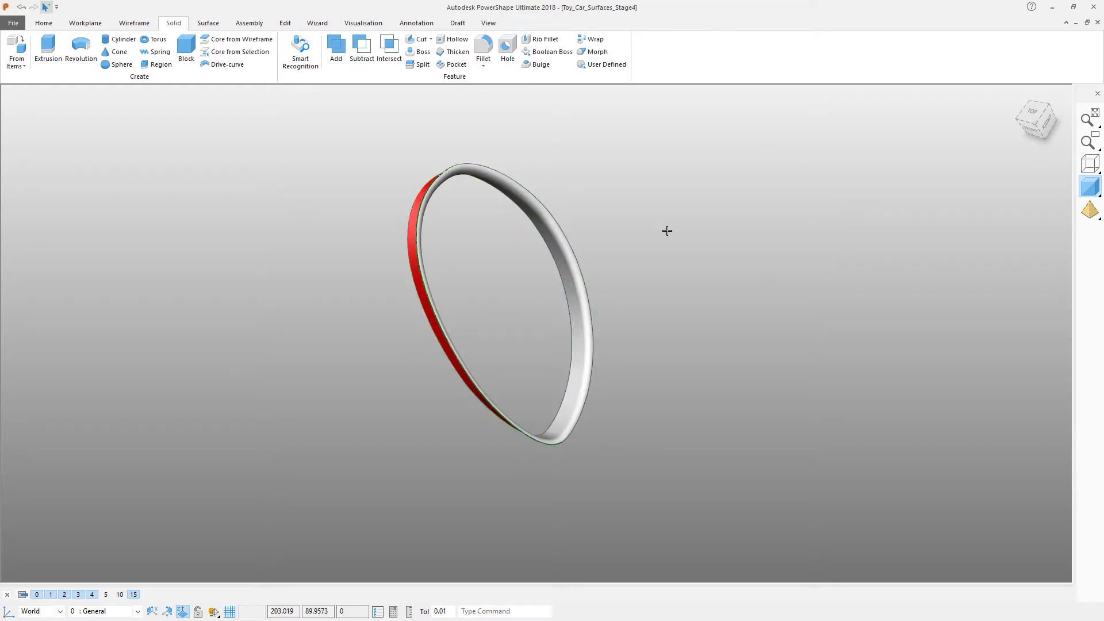
click(564, 230)
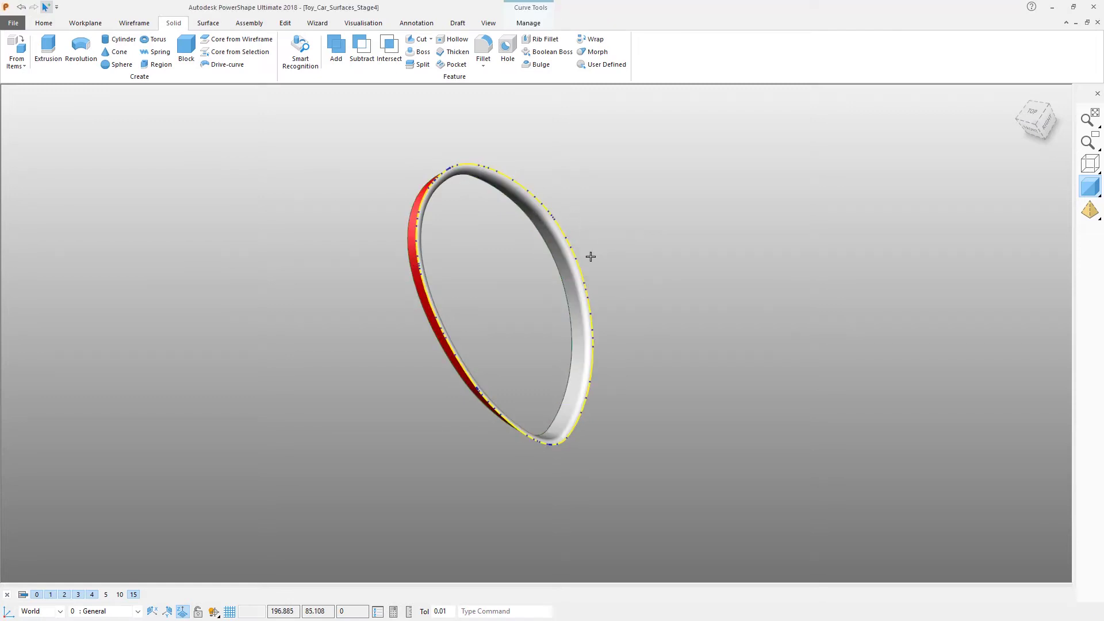
click(587, 222)
click(562, 229)
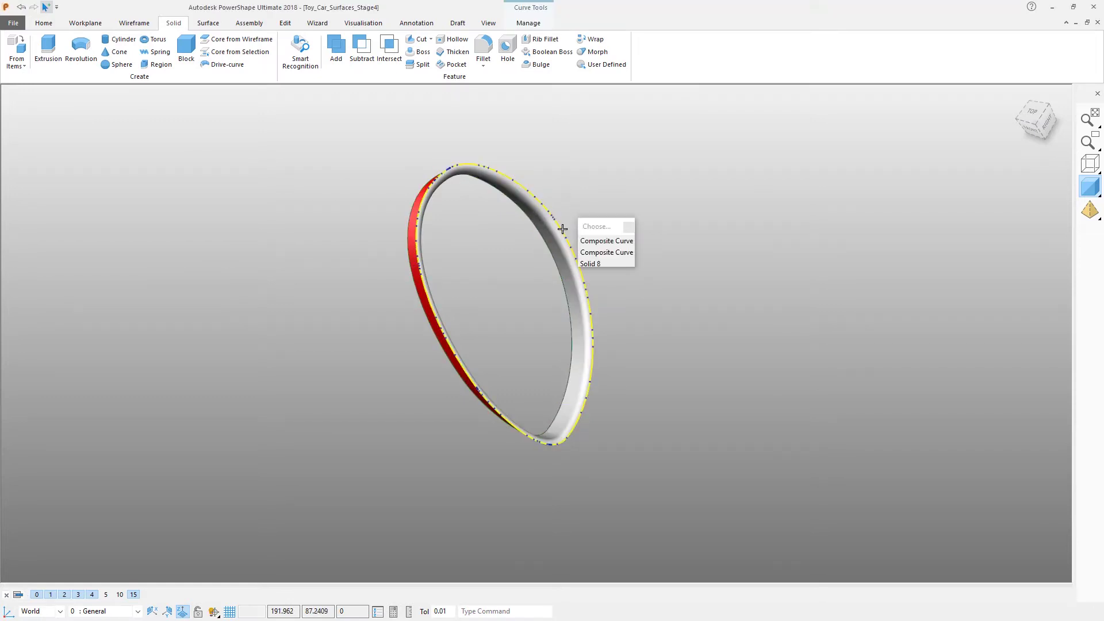
click(582, 242)
click(616, 231)
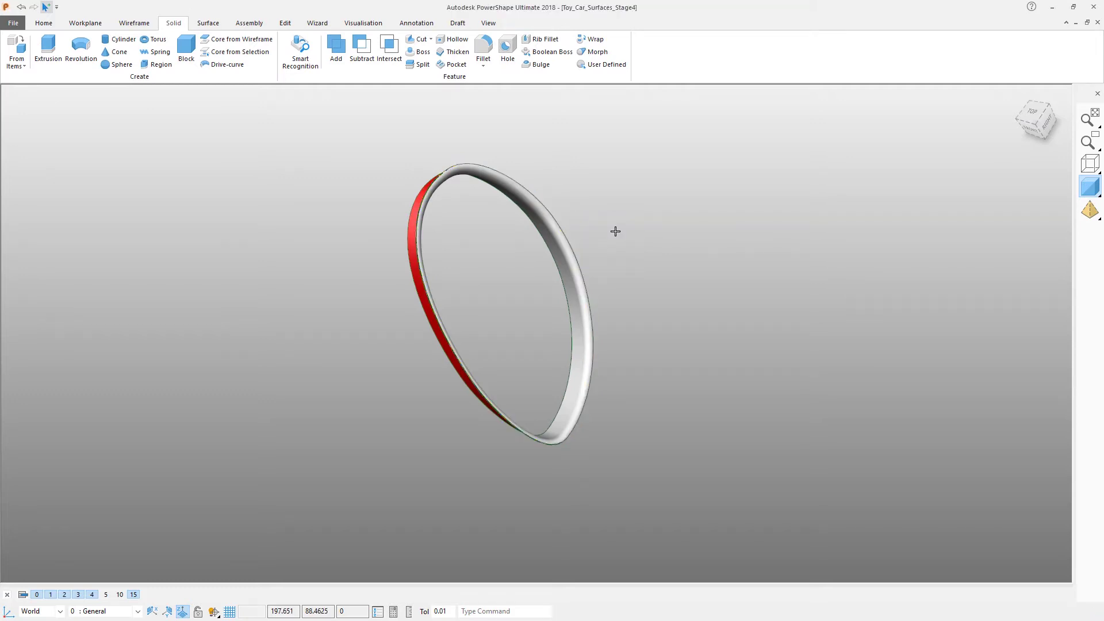
Step: Merge and spline both the inner and outer composite curves of the insert ring
click(562, 264)
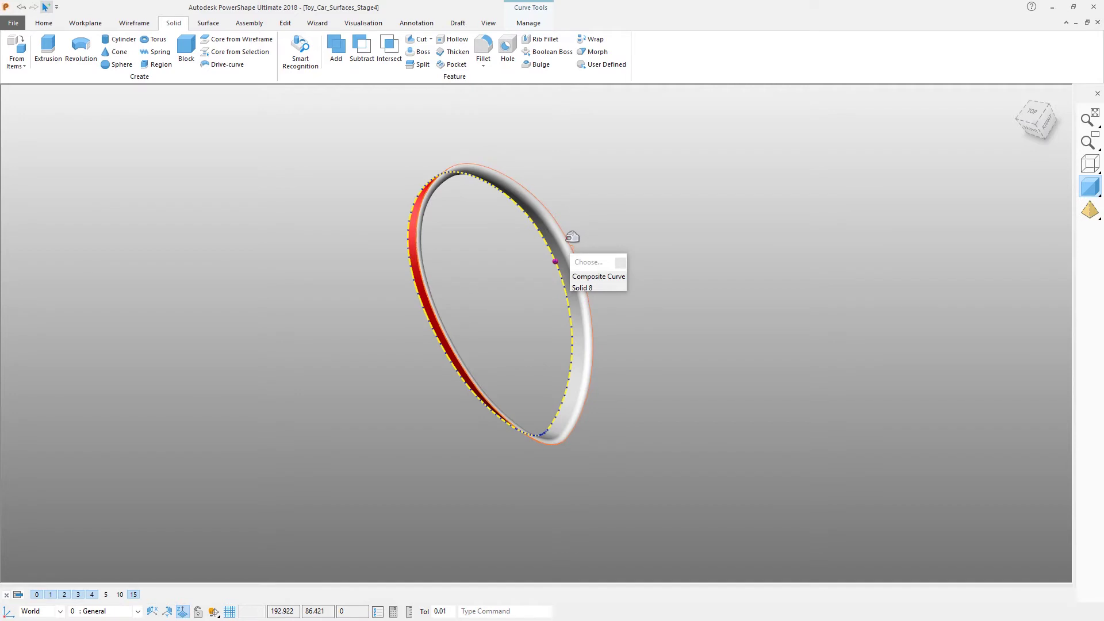
click(573, 236)
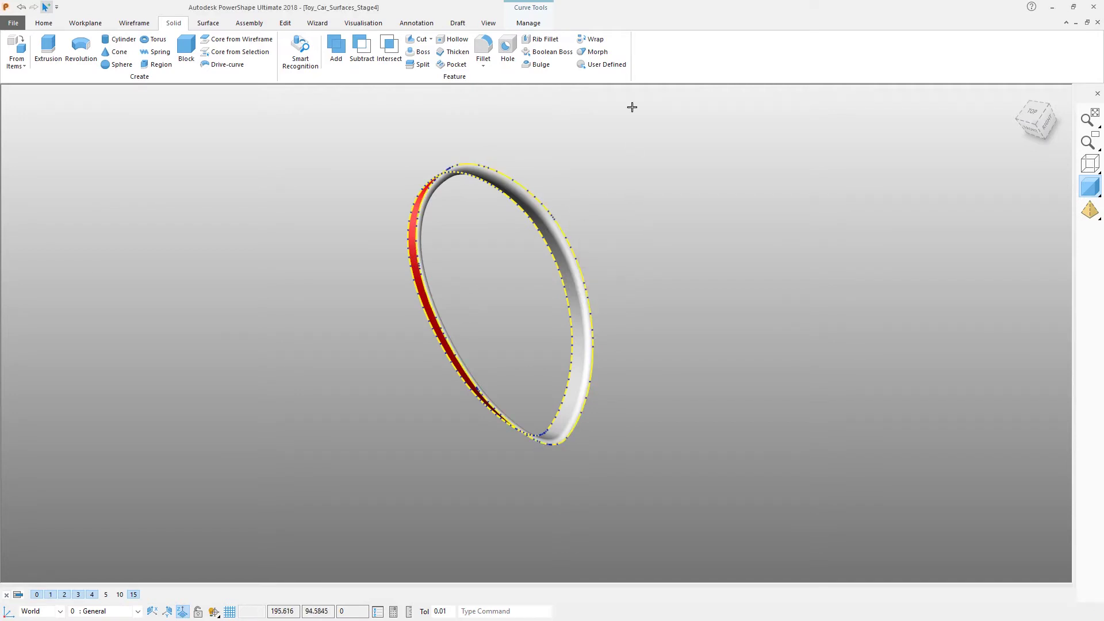
click(528, 23)
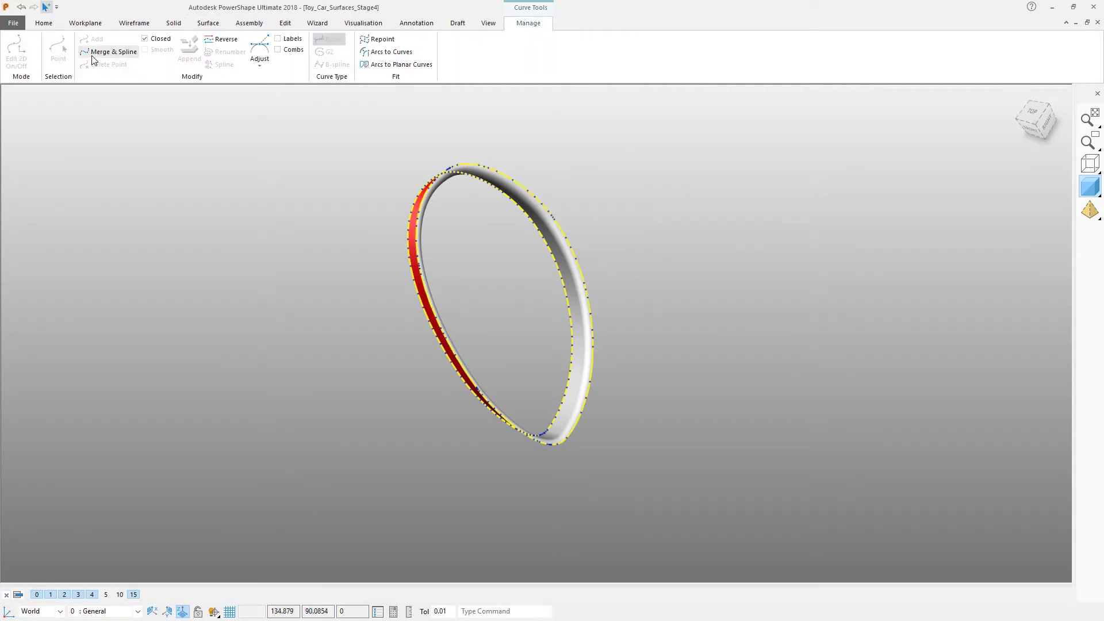
click(90, 53)
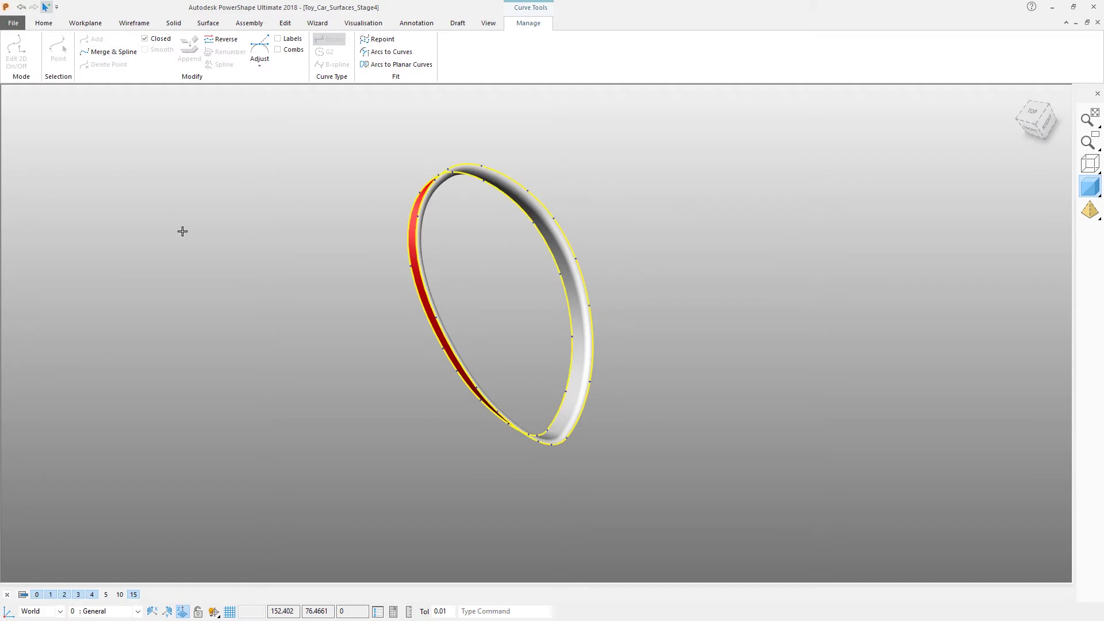
click(195, 253)
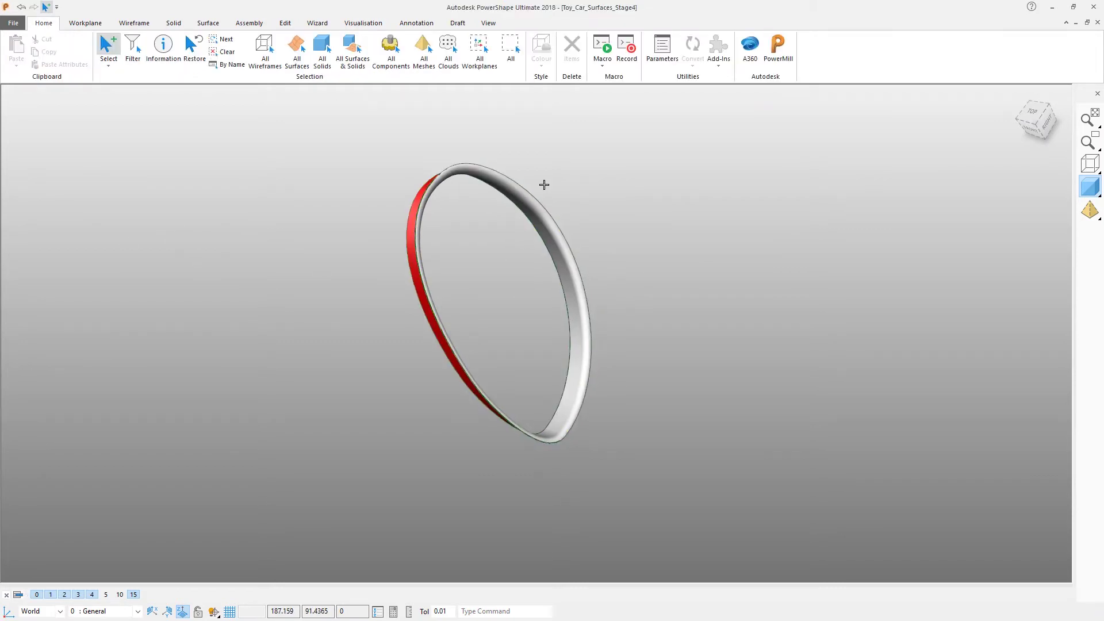
Step: Cap the ring's inner composite curve with a Smart Surfacer Fill-In surface, with Tangent to surfaces turned off
middle_drag(657, 256, 657, 256)
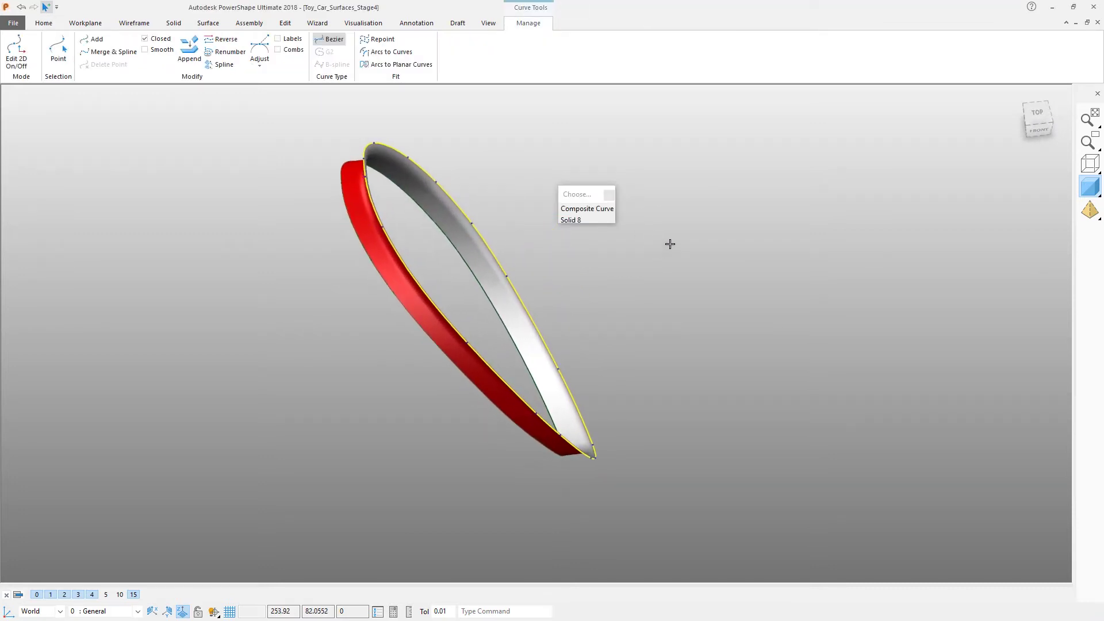
click(661, 227)
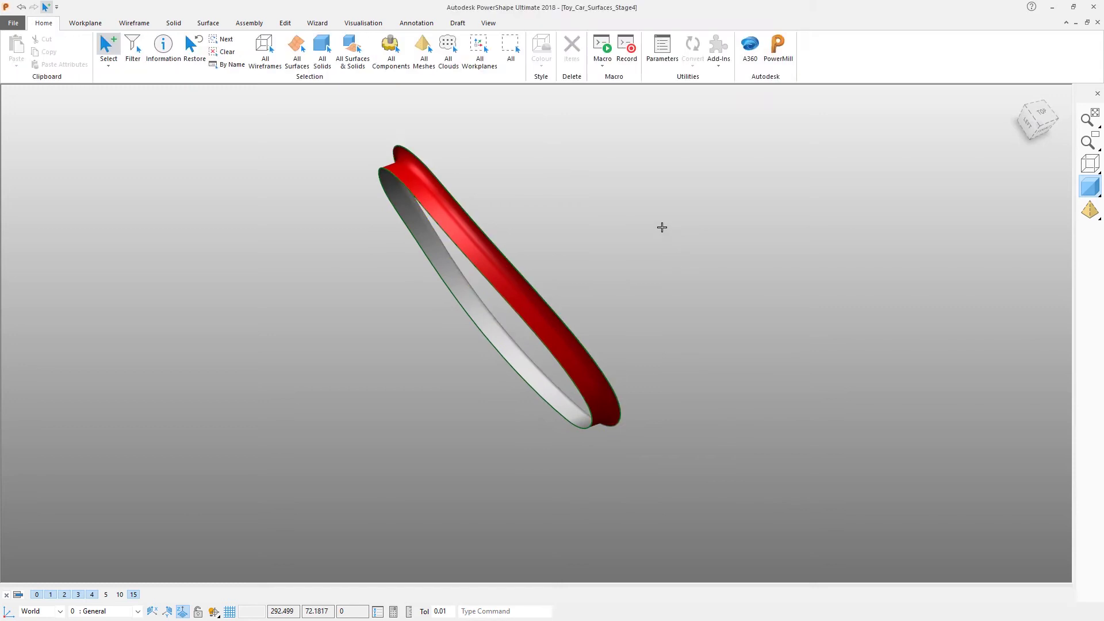
click(538, 332)
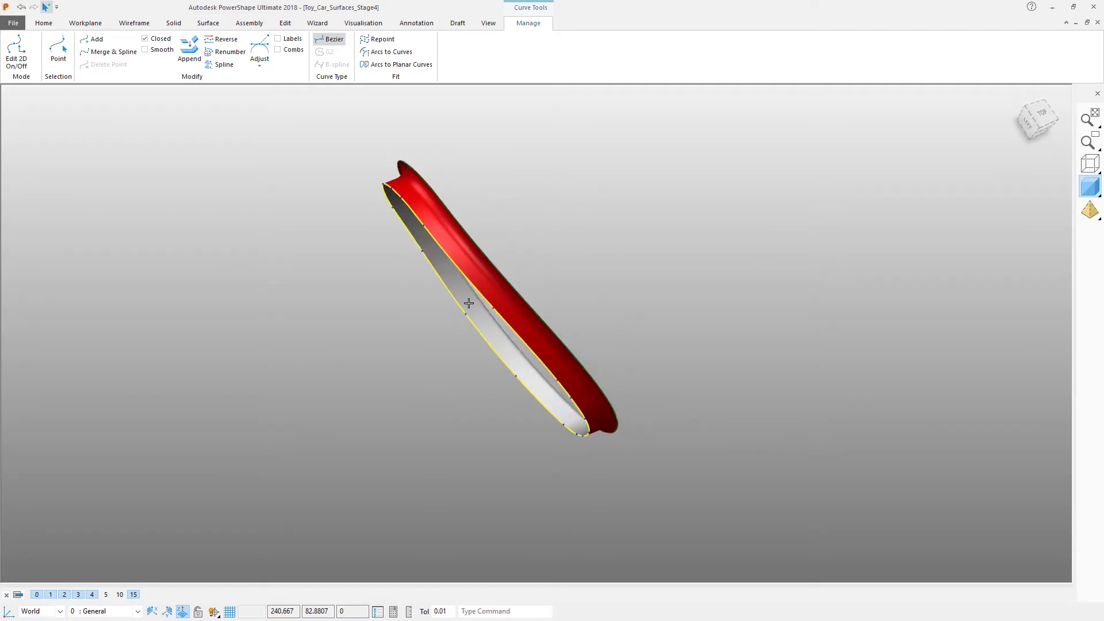
scroll(513, 332, up, 1)
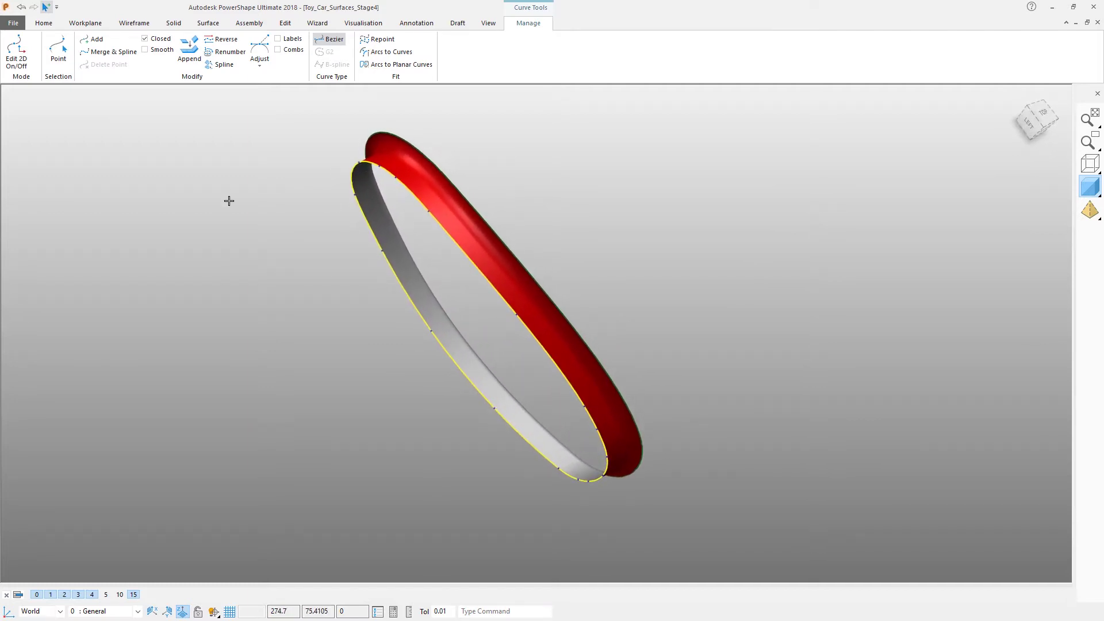
click(210, 26)
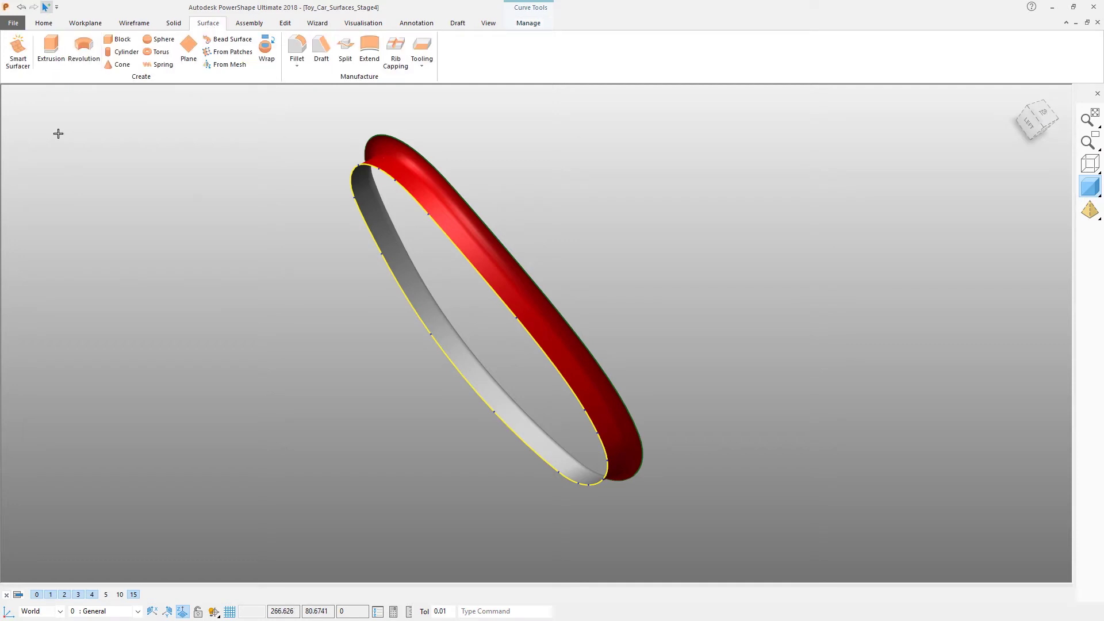
click(18, 51)
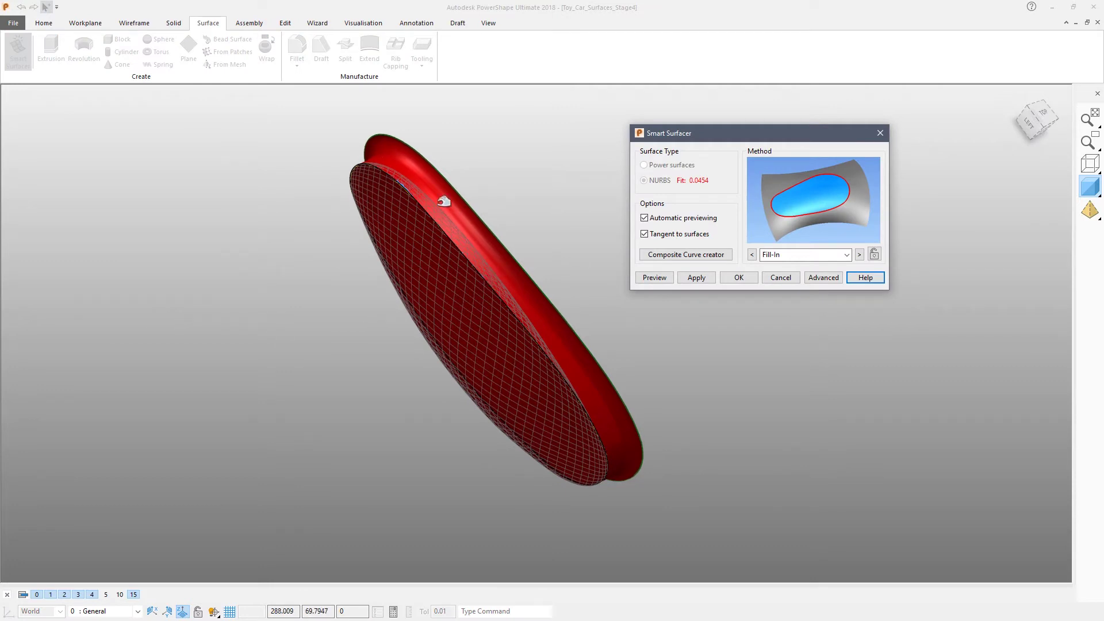
shift+middle_drag(444, 201, 381, 177)
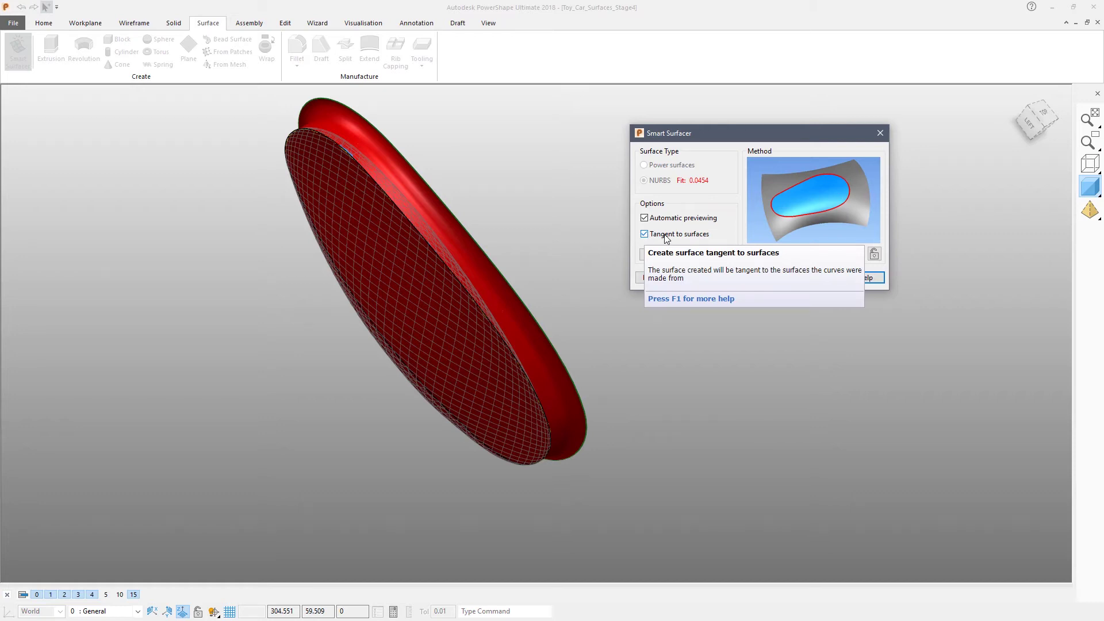
click(666, 235)
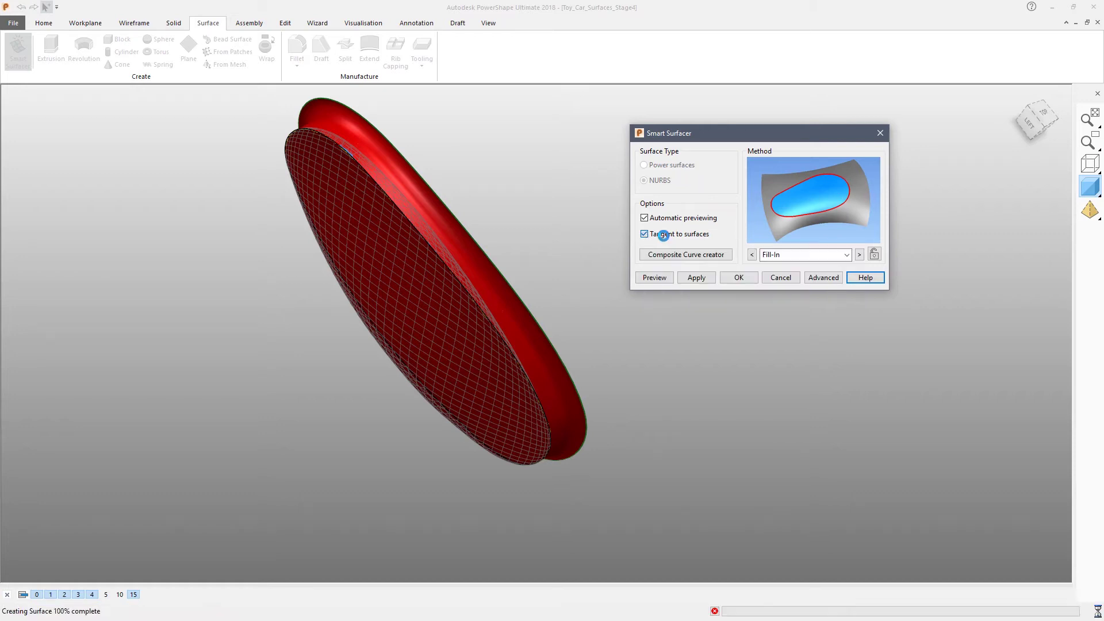
click(701, 277)
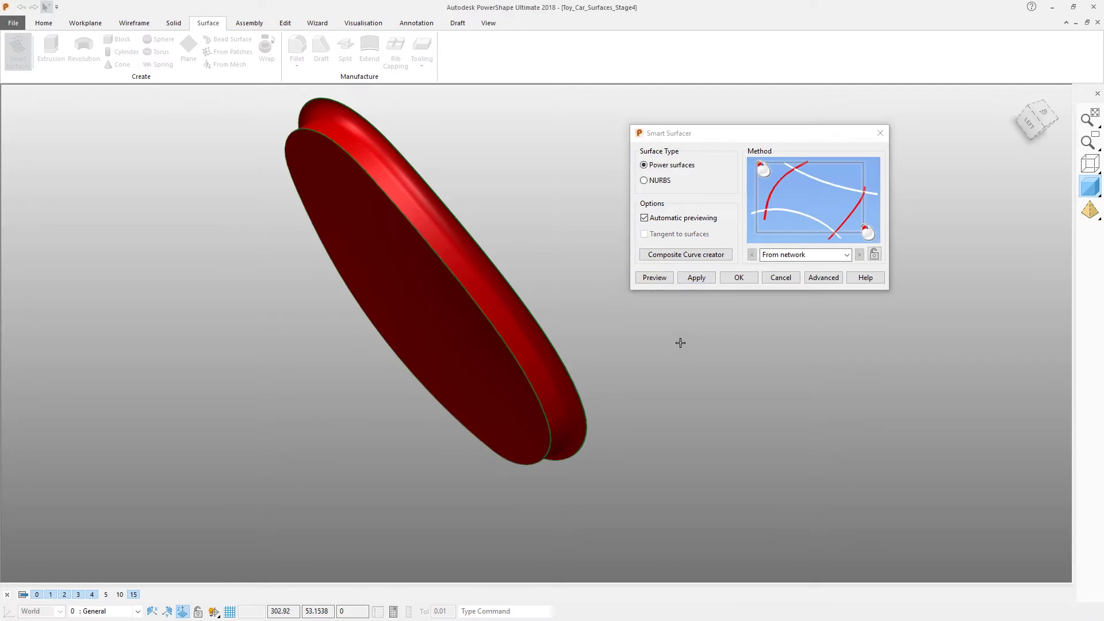
click(739, 277)
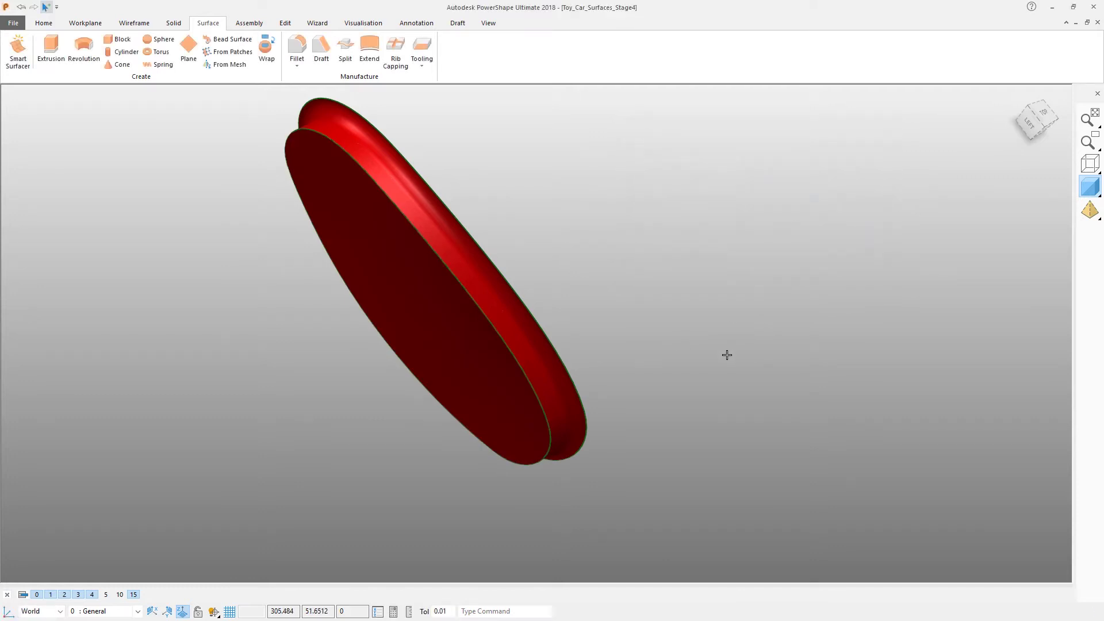
Step: Extrude the insert ring's outer composite curve as a surface, using the YZ face as the principal plane
click(497, 323)
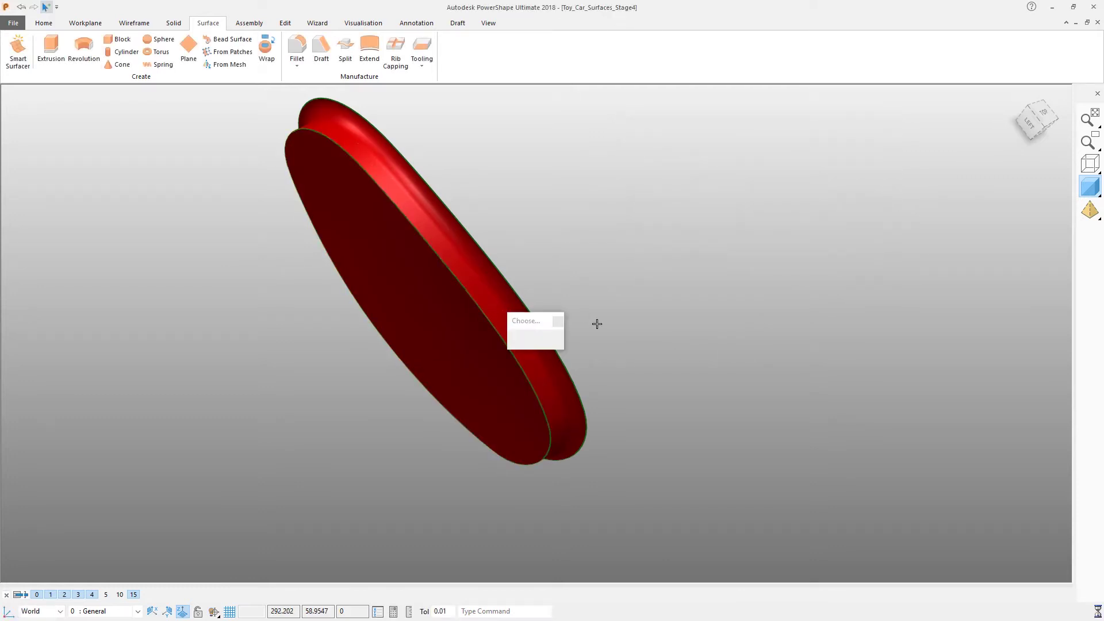
click(630, 324)
middle_drag(630, 323, 581, 305)
click(670, 284)
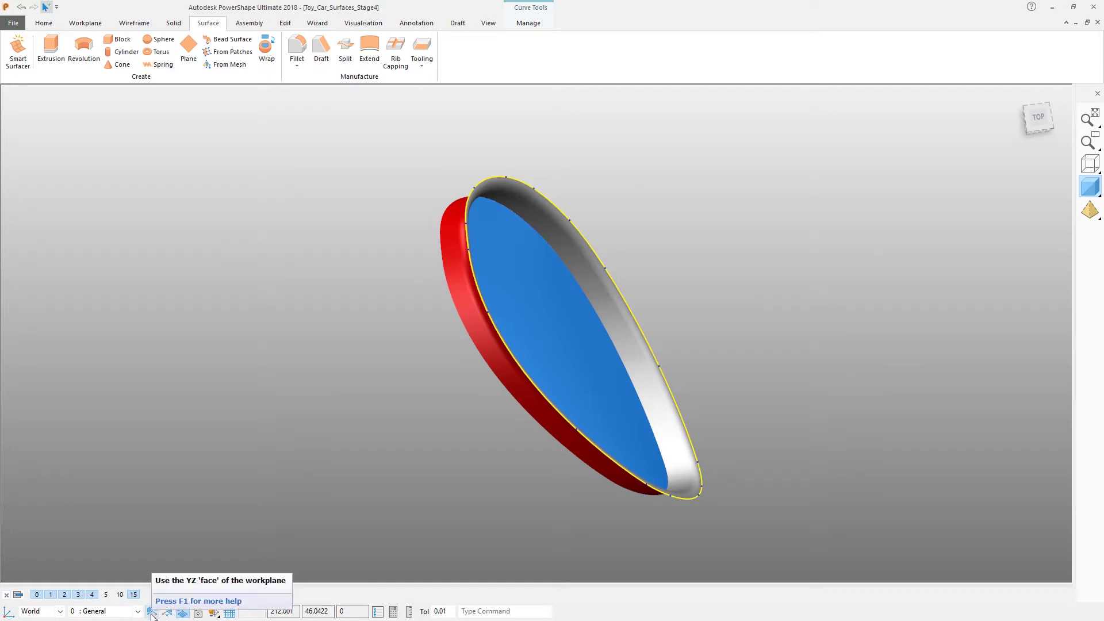
click(152, 612)
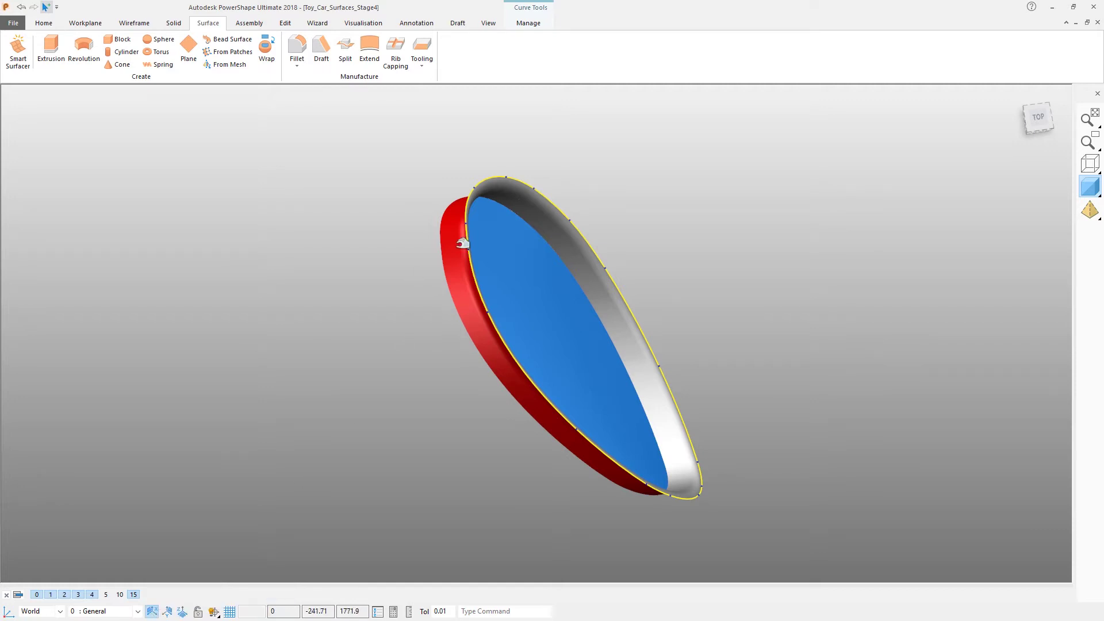
click(565, 183)
click(562, 200)
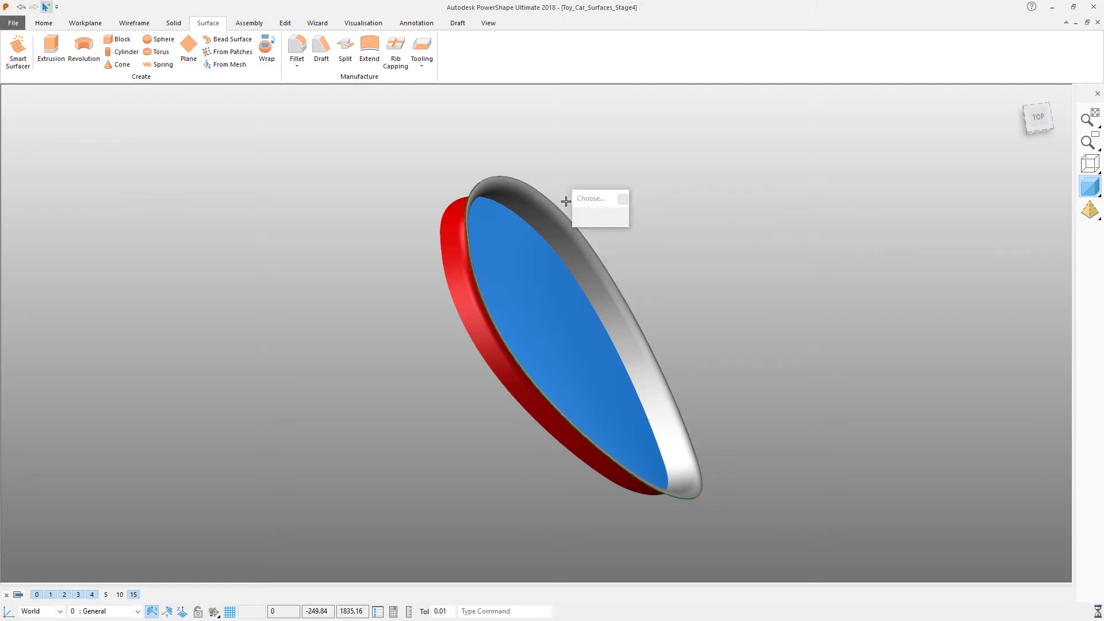
click(51, 45)
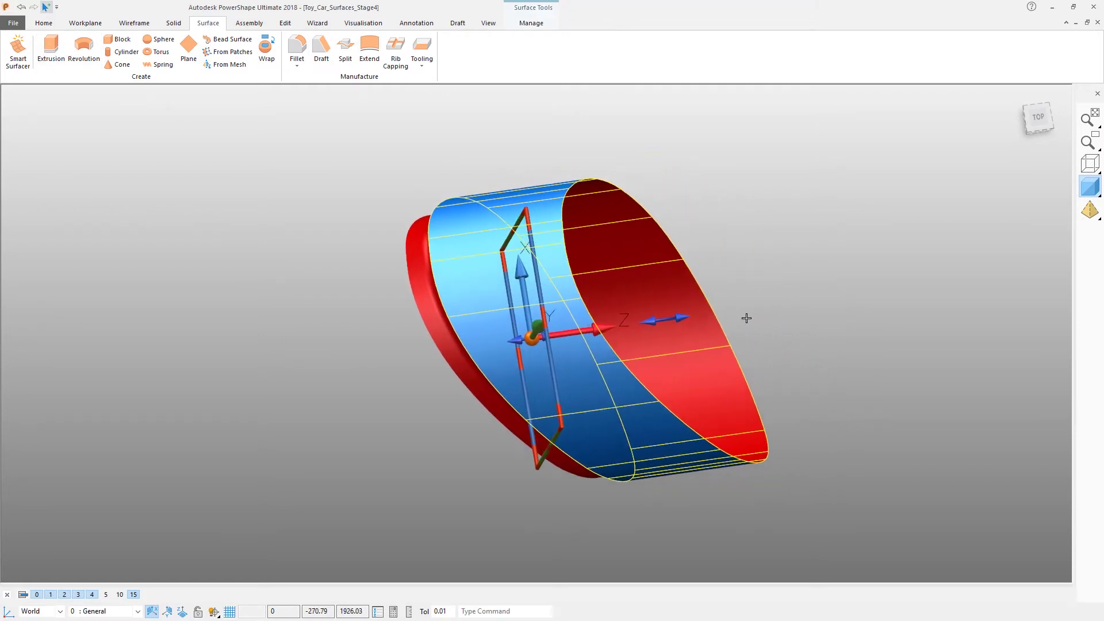
Step: Lengthen the extruded surface away from the insert ring to about 41 mm
drag(677, 317, 923, 290)
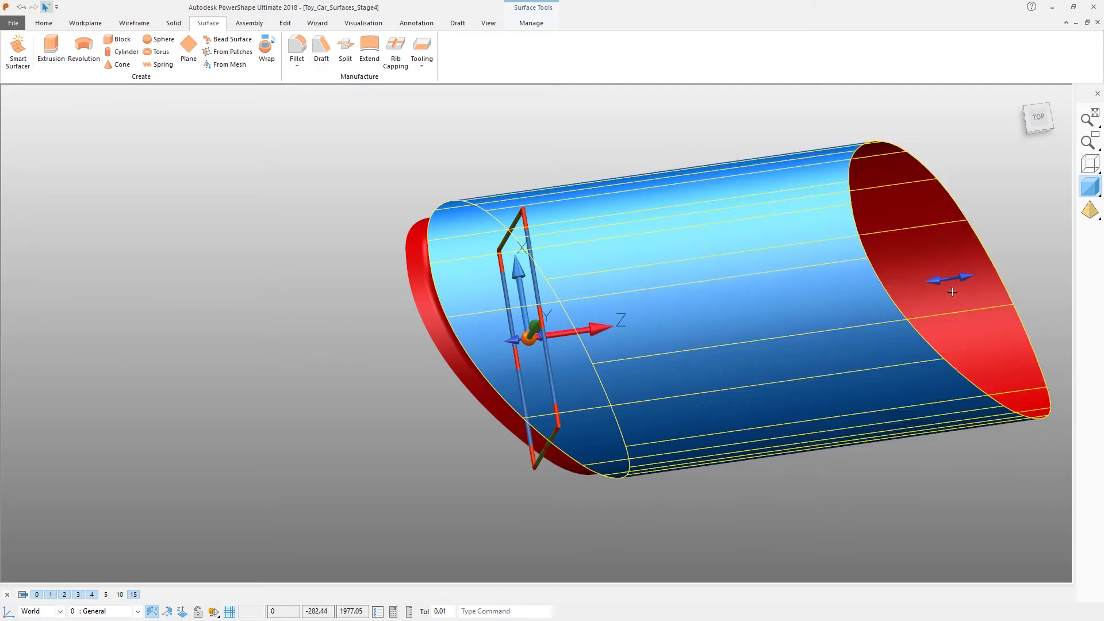
middle_drag(542, 171, 905, 286)
drag(905, 286, 972, 272)
middle_drag(786, 268, 875, 237)
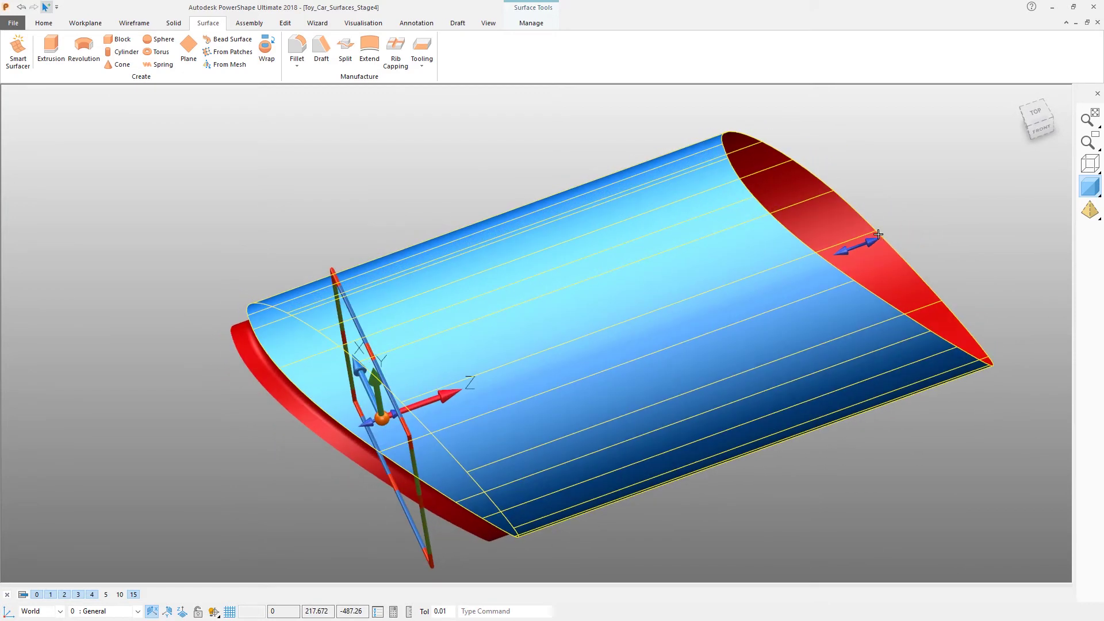
mouse_move(869, 241)
mouse_down()
mouse_move(799, 264)
mouse_move(895, 226)
mouse_move(863, 245)
mouse_up()
Step: Set the extruded surface's Direction 1 draft angle to 2 and keep the Direction 2 length at 0
click(572, 157)
scroll(527, 251, down, 1)
middle_drag(527, 251, 585, 287)
double_click(585, 268)
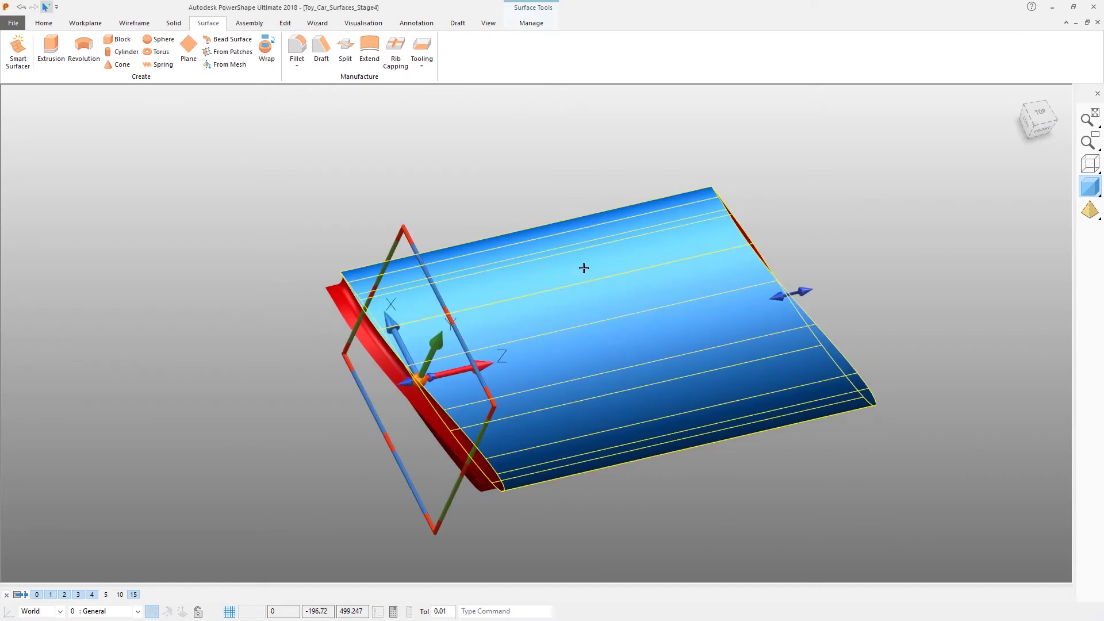
drag(166, 163, 134, 165)
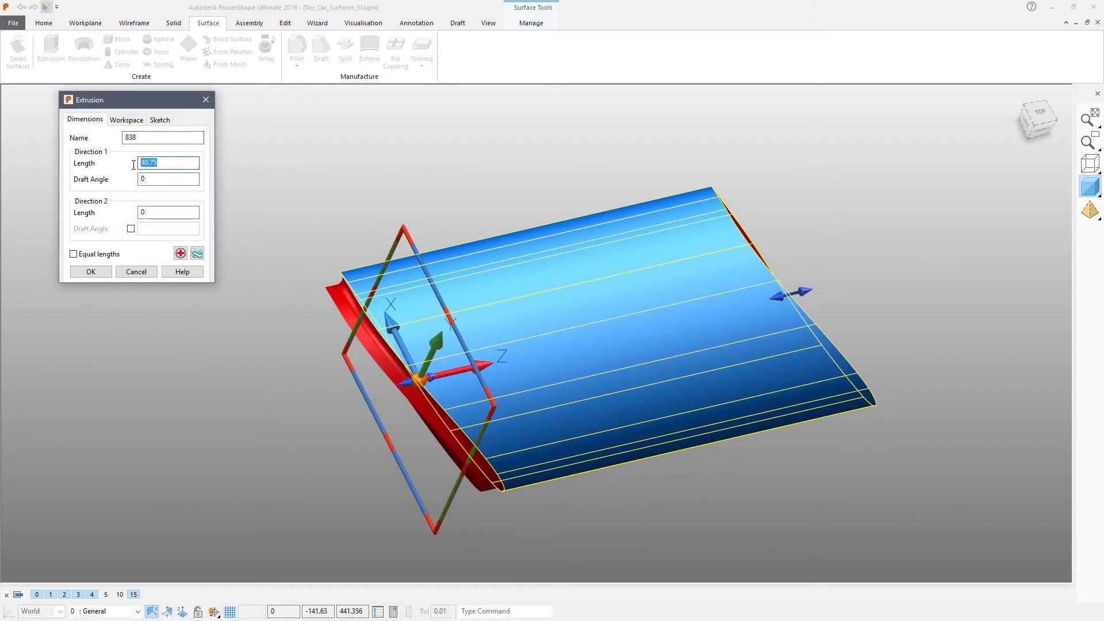
key(Tab)
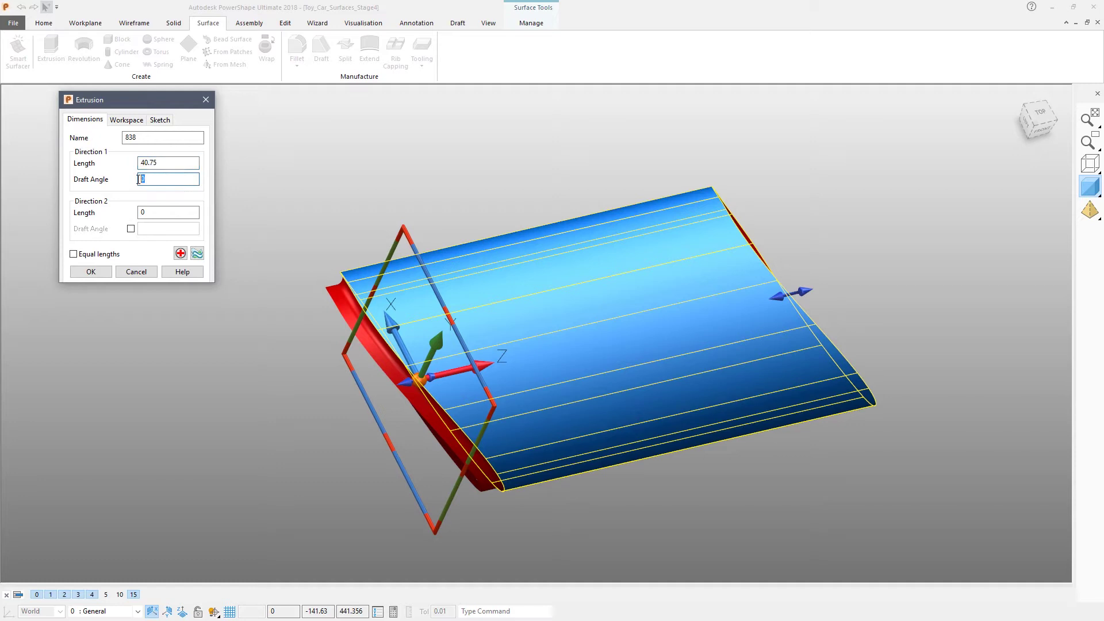
click(154, 213)
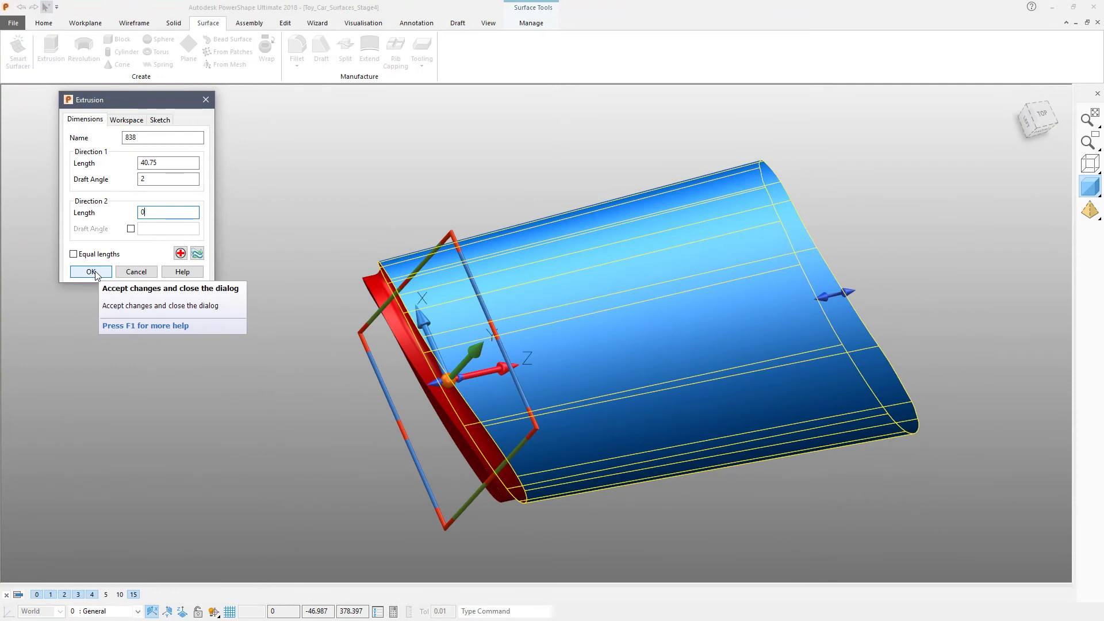
click(92, 272)
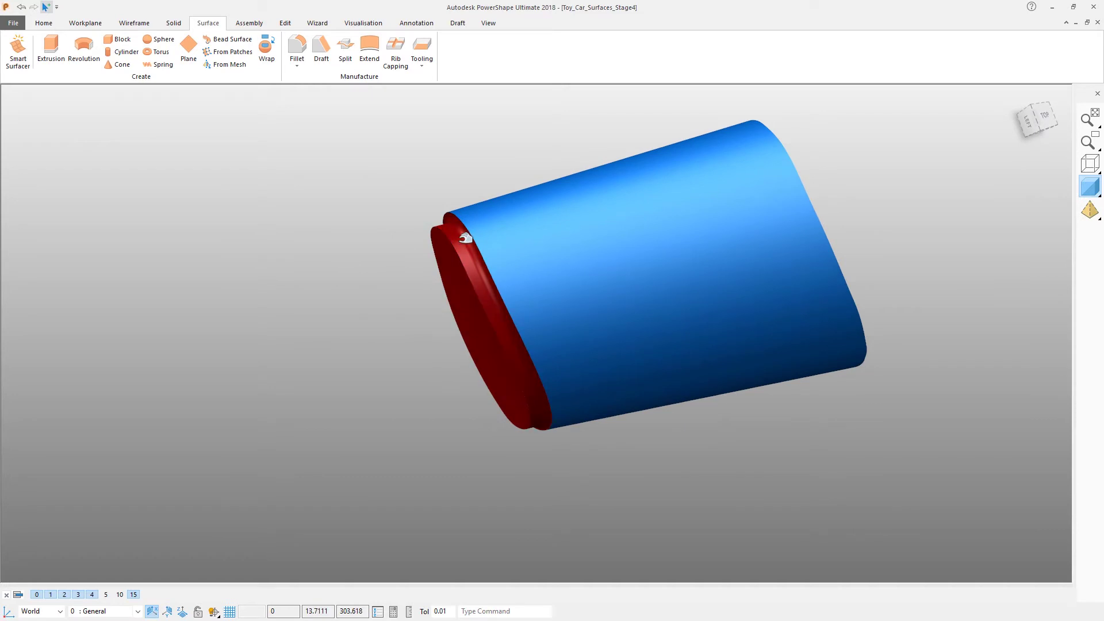
click(465, 238)
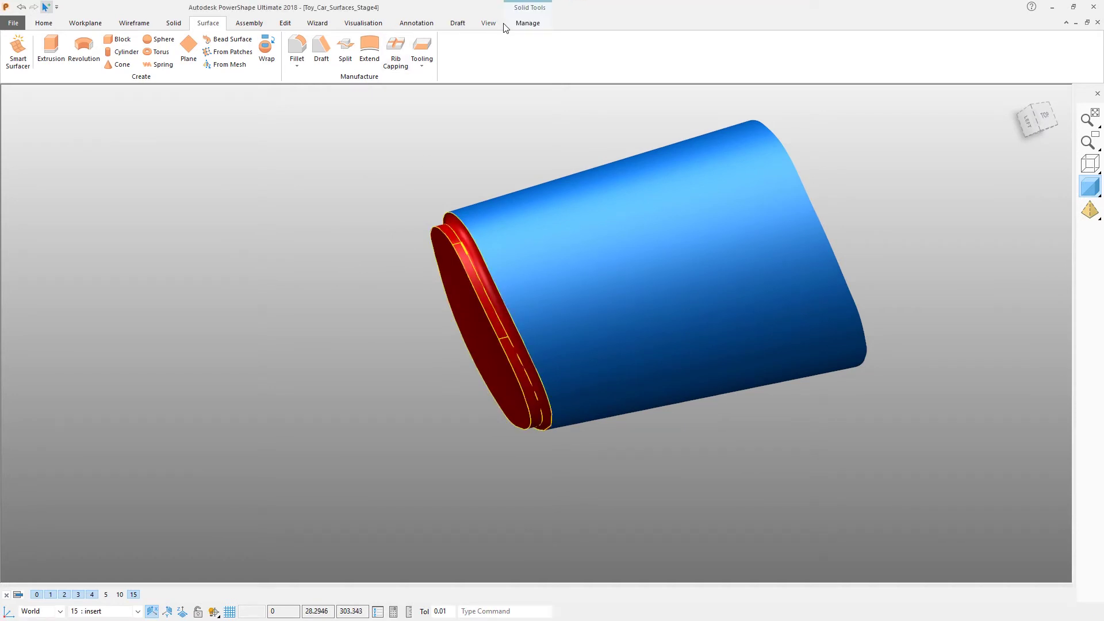
click(543, 24)
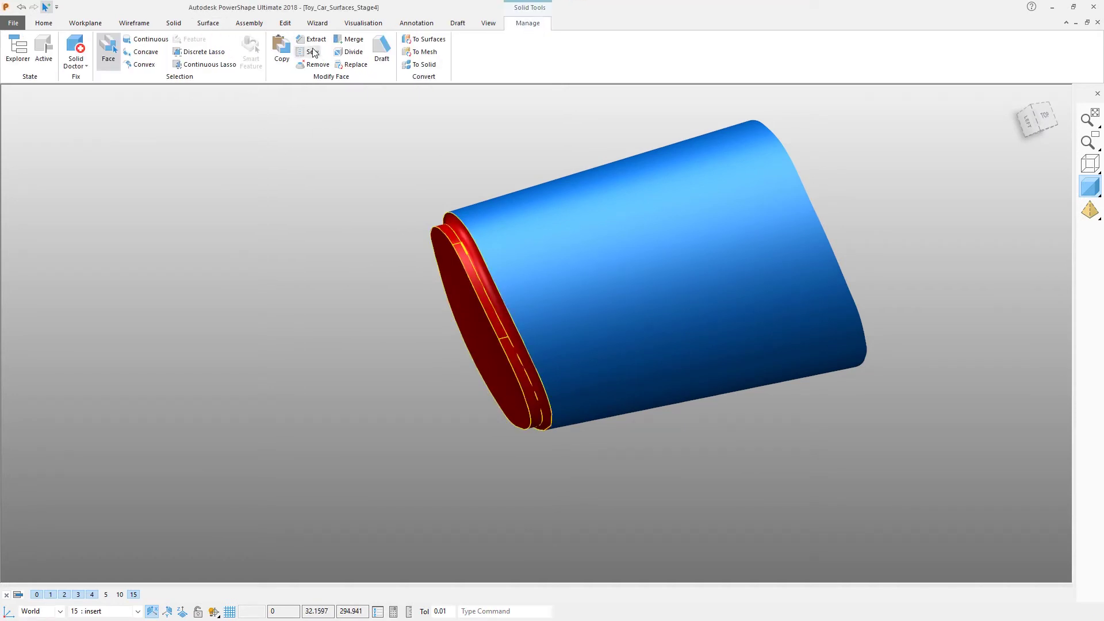
drag(348, 128, 588, 370)
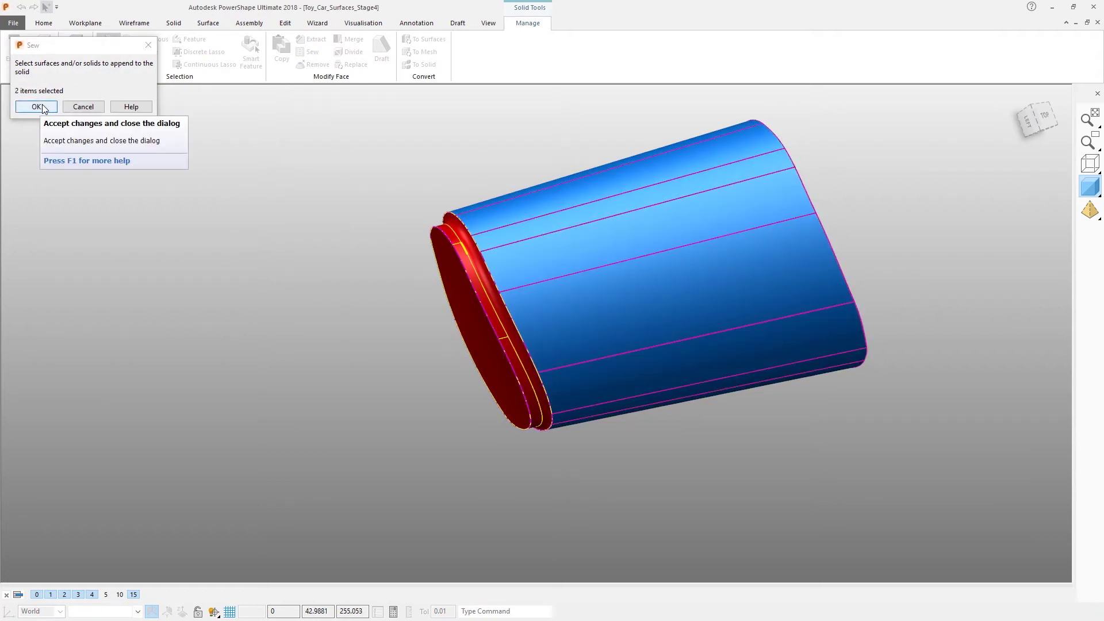
click(82, 107)
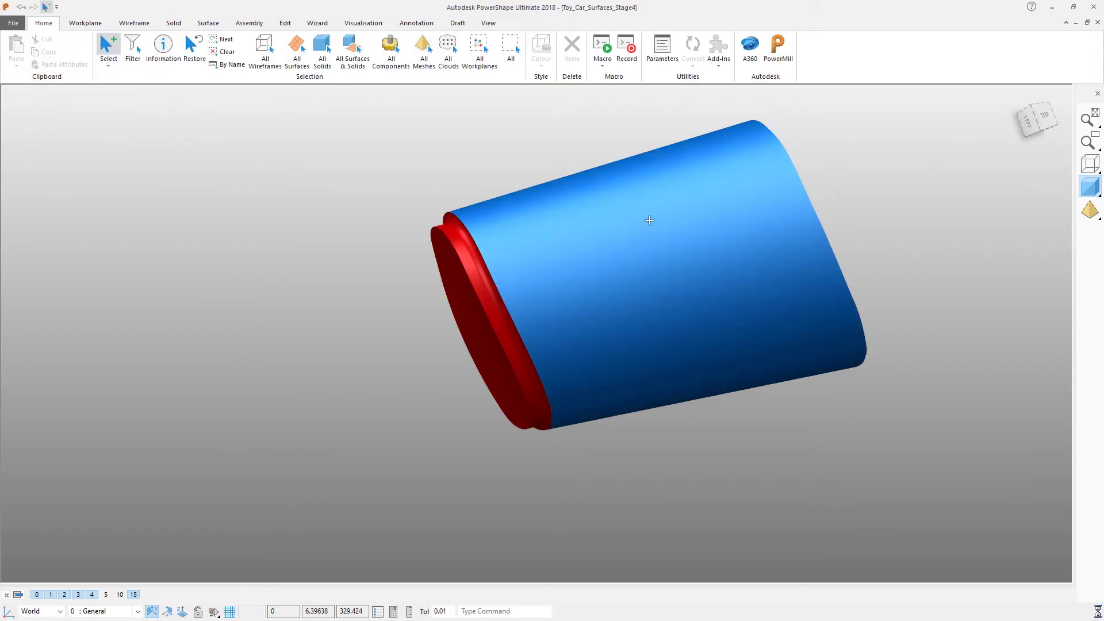
Step: Copy the drafted extrusion surface and paste a duplicate in place
click(650, 220)
shift+middle_drag(499, 150, 499, 154)
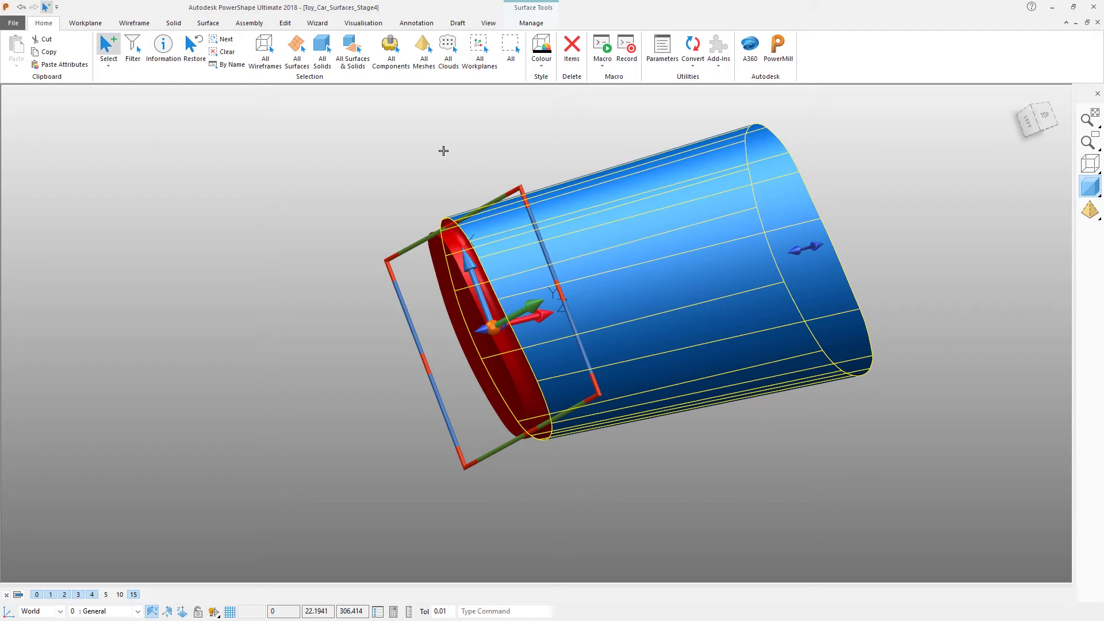
key(ctrl+c)
click(476, 149)
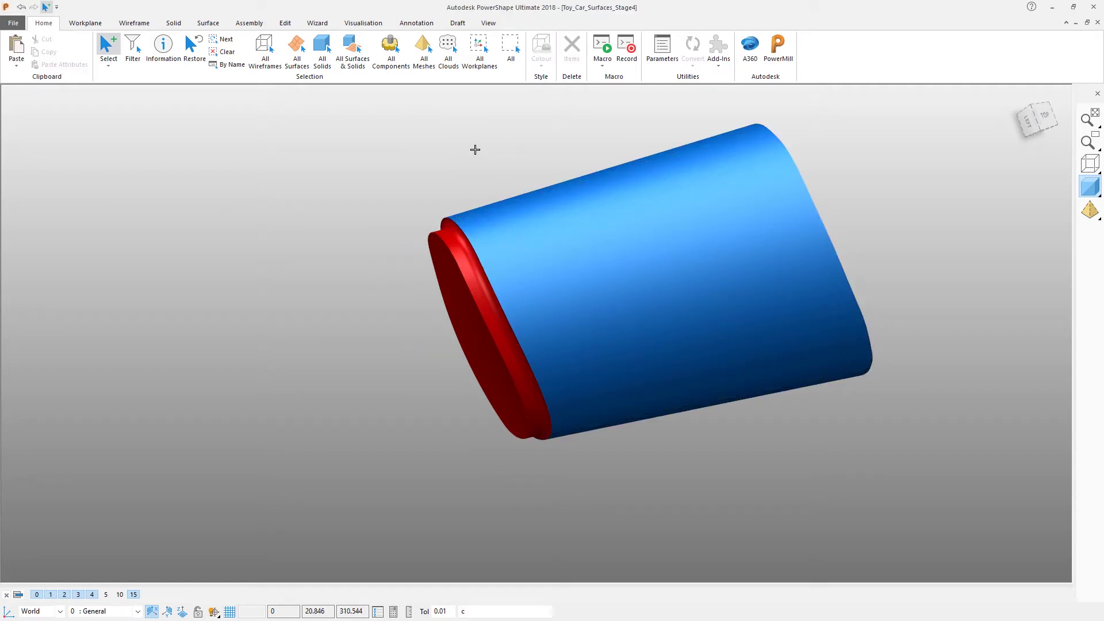
key(ctrl+v)
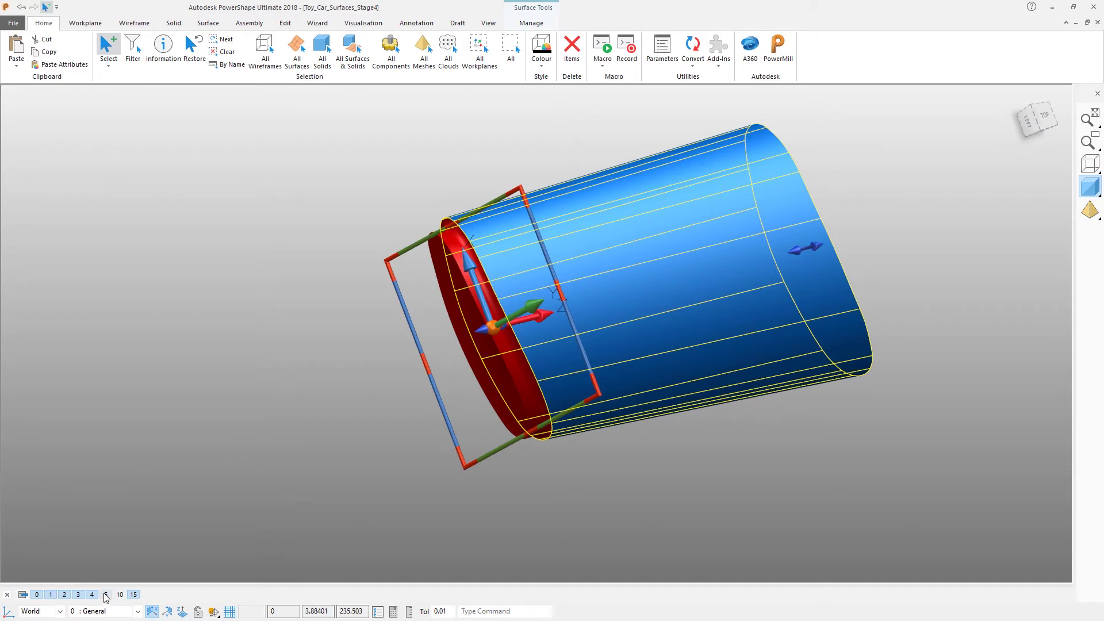
key(Escape)
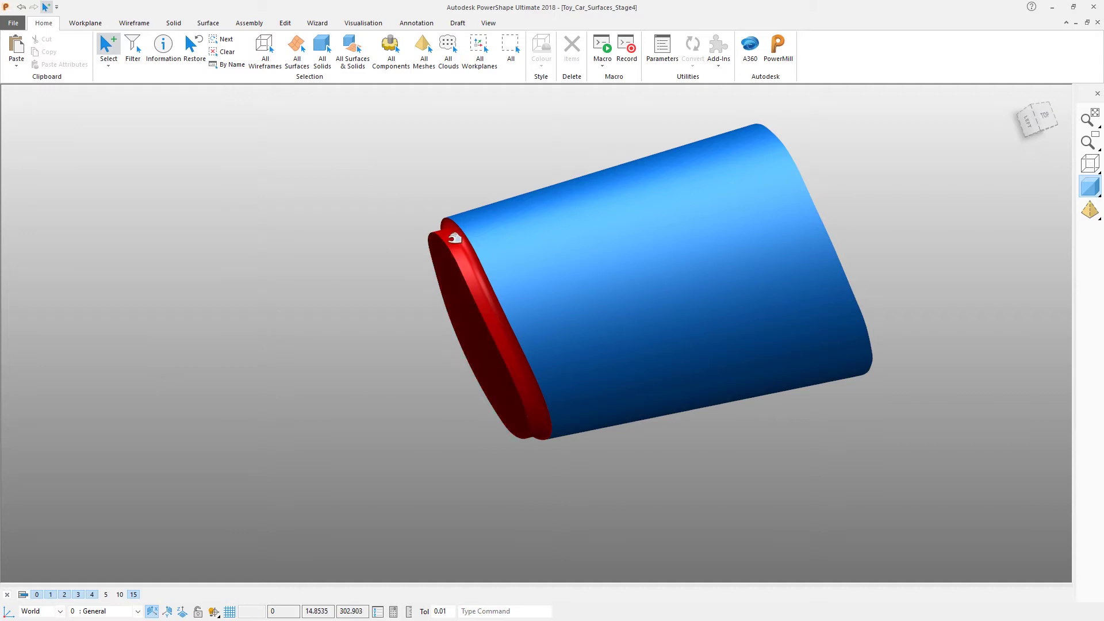
Step: Sew the fill-in cap and the extruded surface onto the insert ring solid
click(460, 241)
click(482, 255)
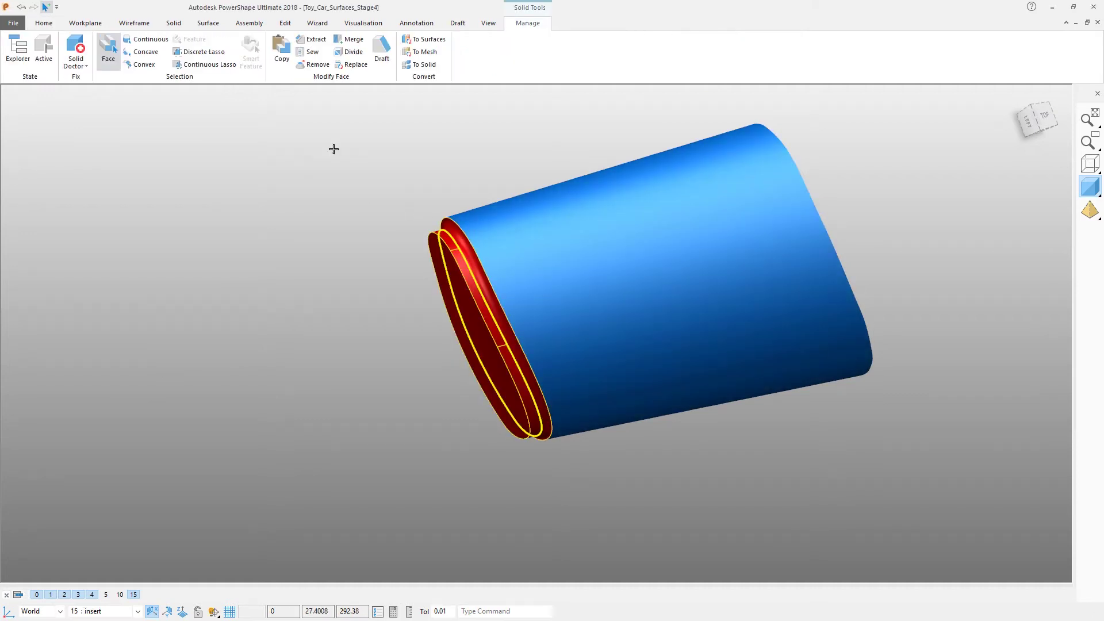
click(313, 52)
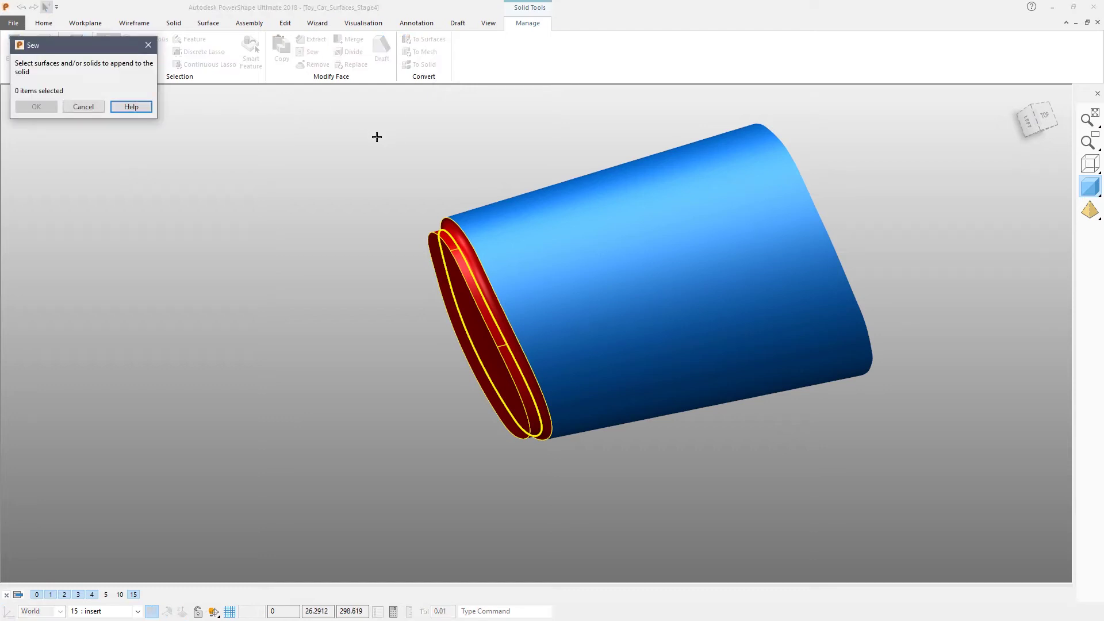
drag(783, 528, 814, 566)
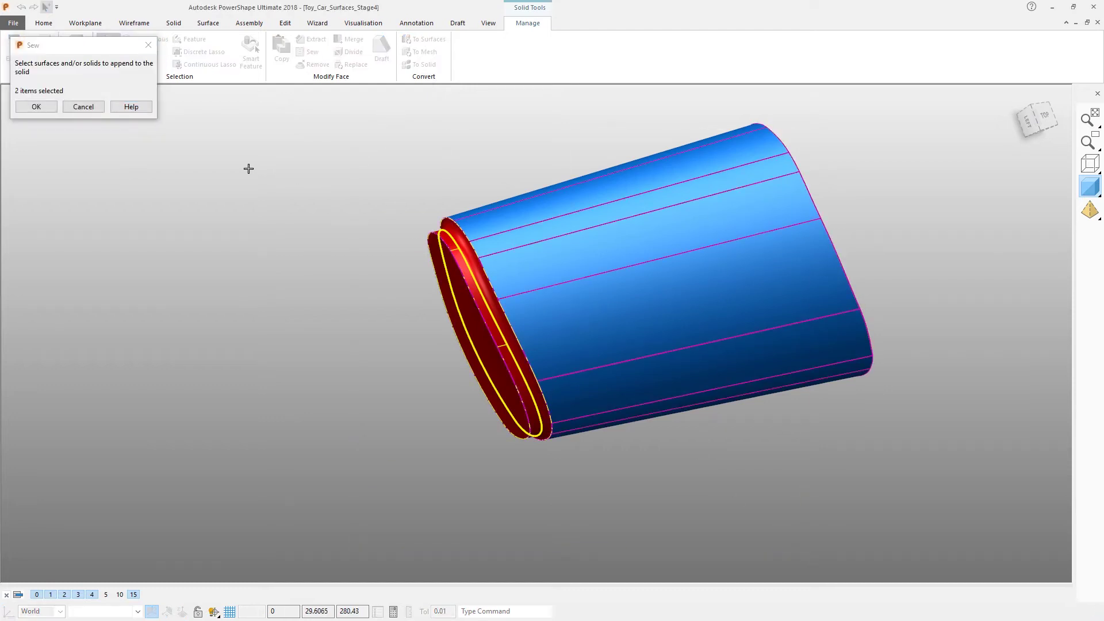
key(Return)
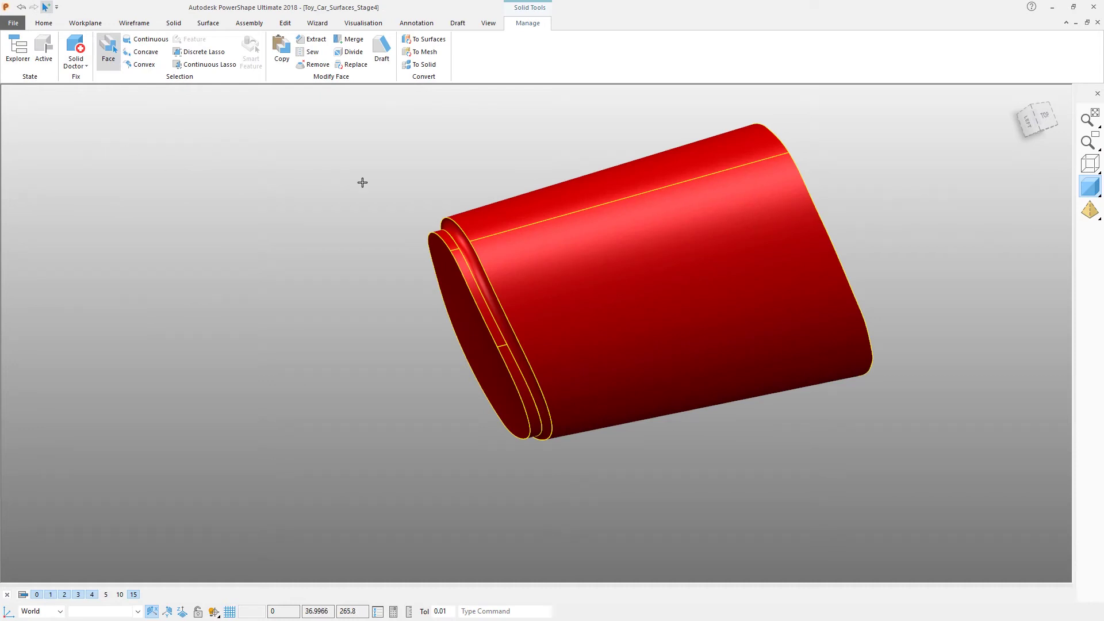
Step: Make the sewn insert solid active and reverse its face orientation
right_click(645, 217)
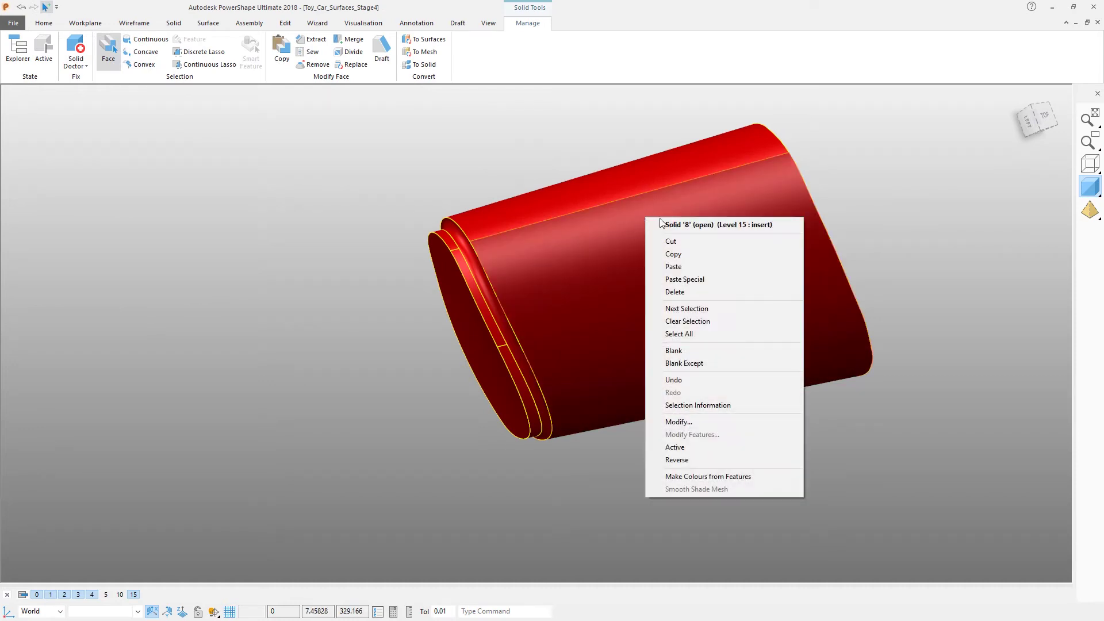
click(682, 452)
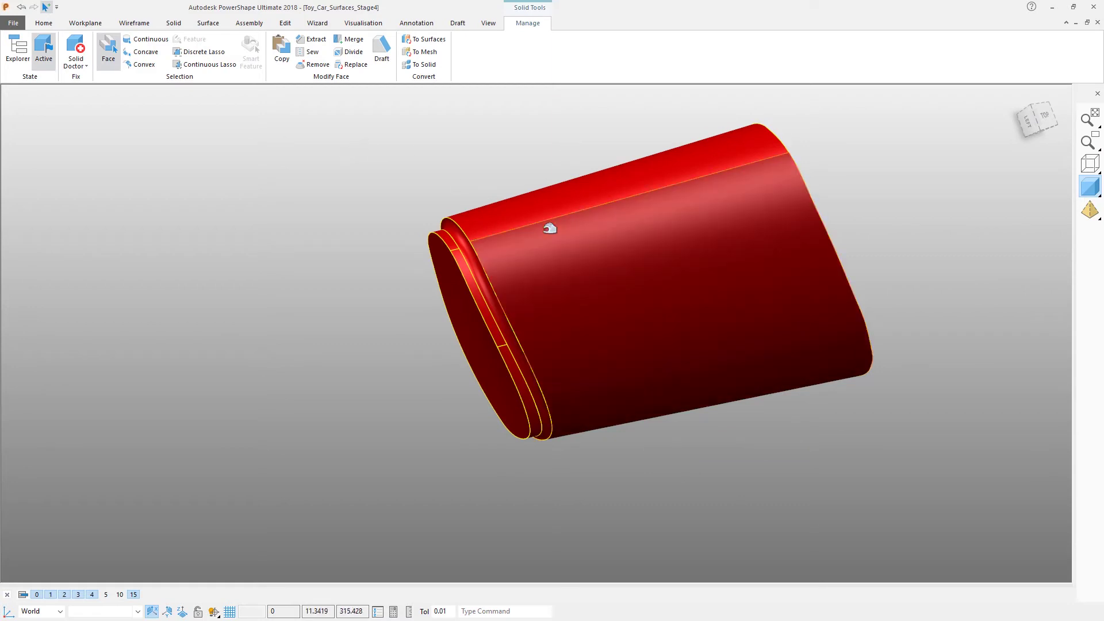
right_click(550, 259)
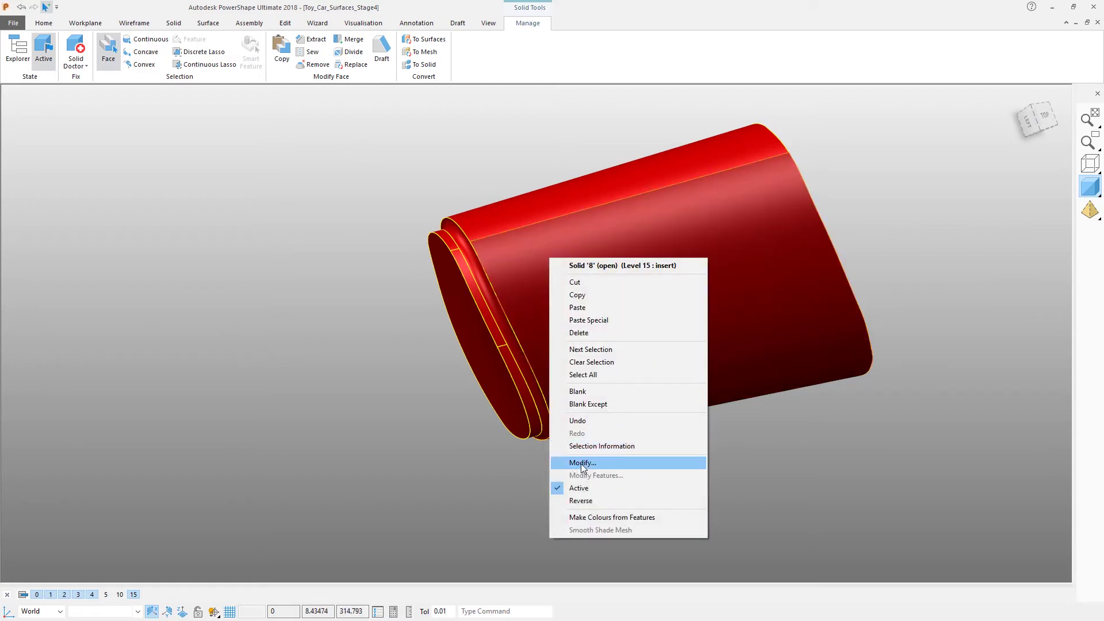
click(585, 501)
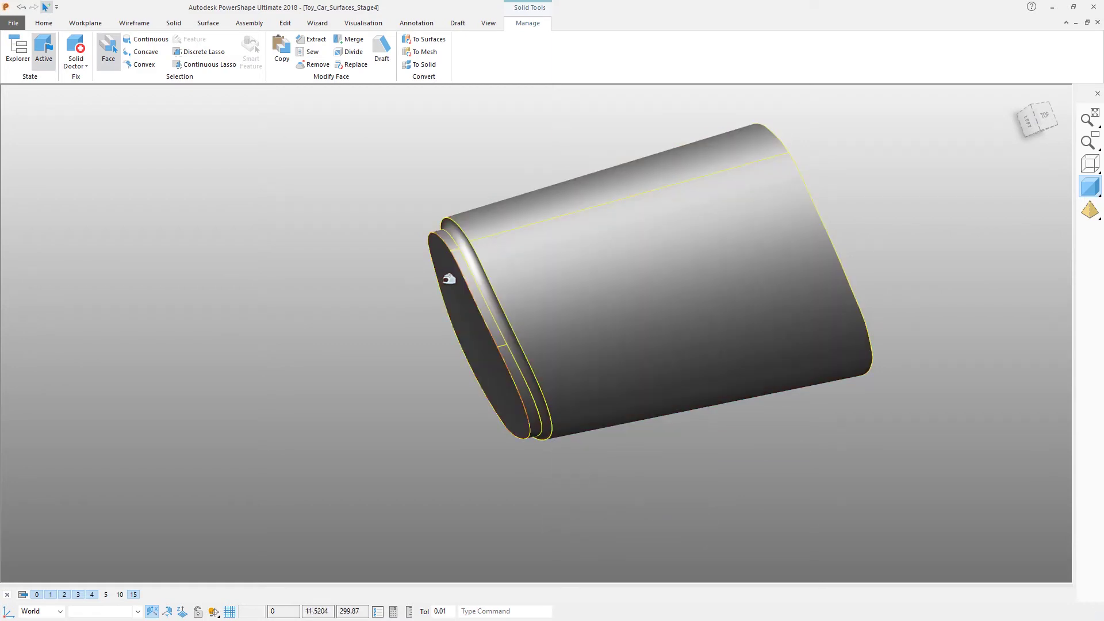
click(394, 197)
Step: Mirror the sewn insert solid across the ZX plane, keeping the original
middle_drag(513, 217, 578, 196)
click(585, 266)
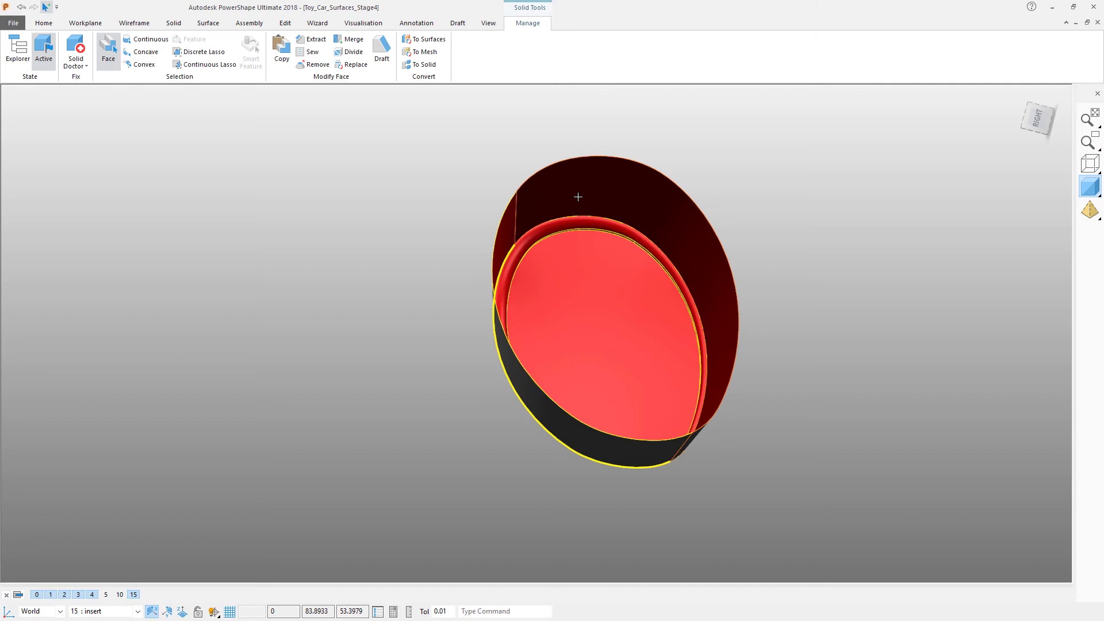
middle_drag(570, 216, 354, 138)
click(259, 140)
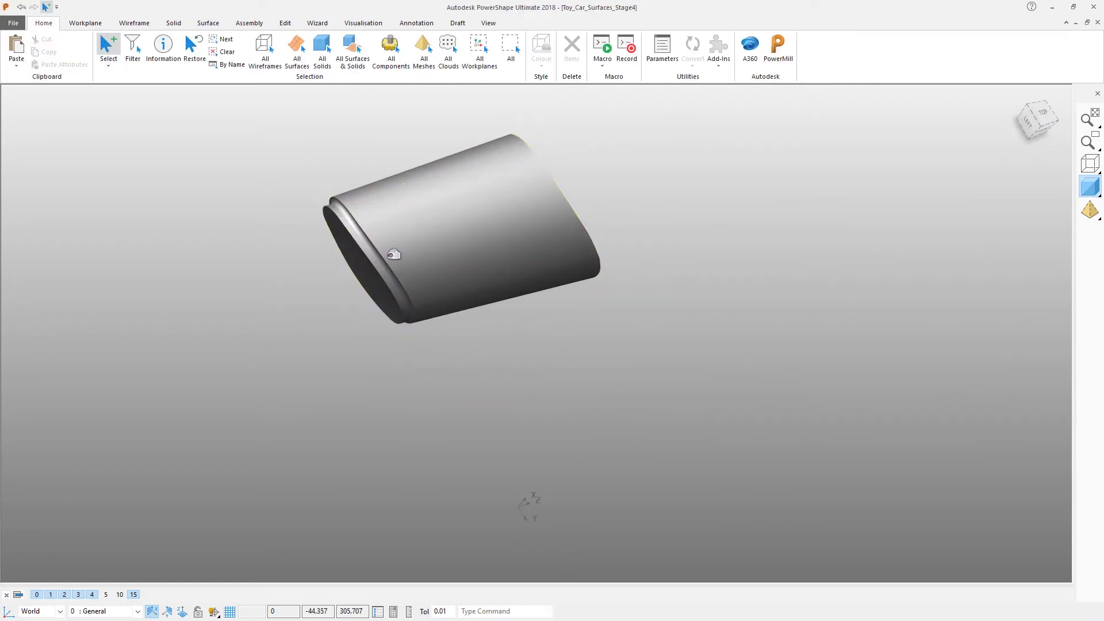
click(443, 188)
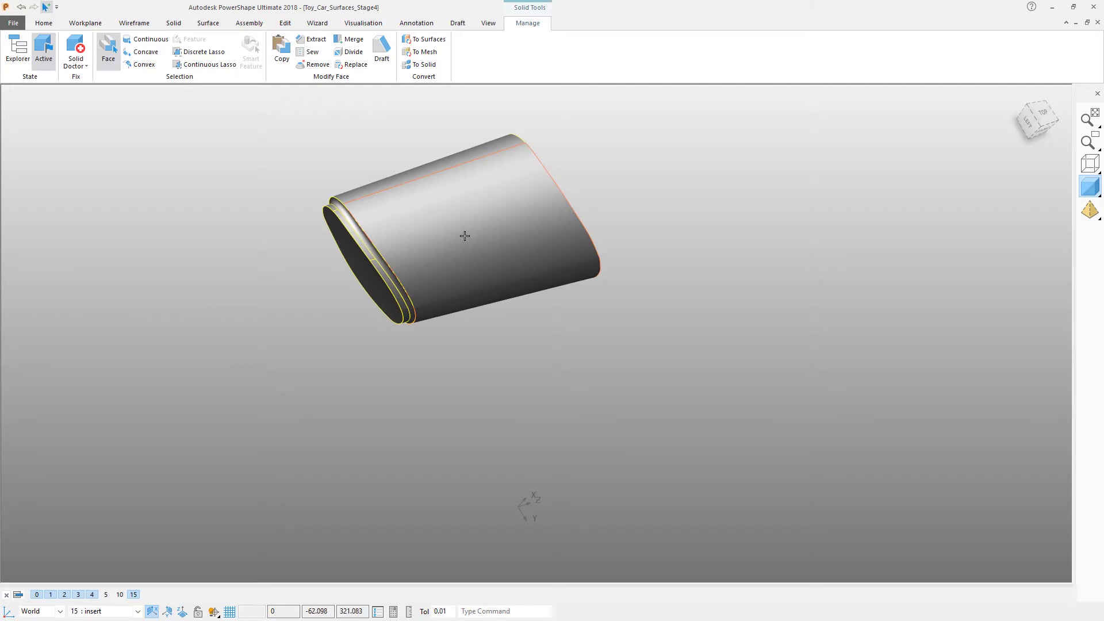
click(286, 24)
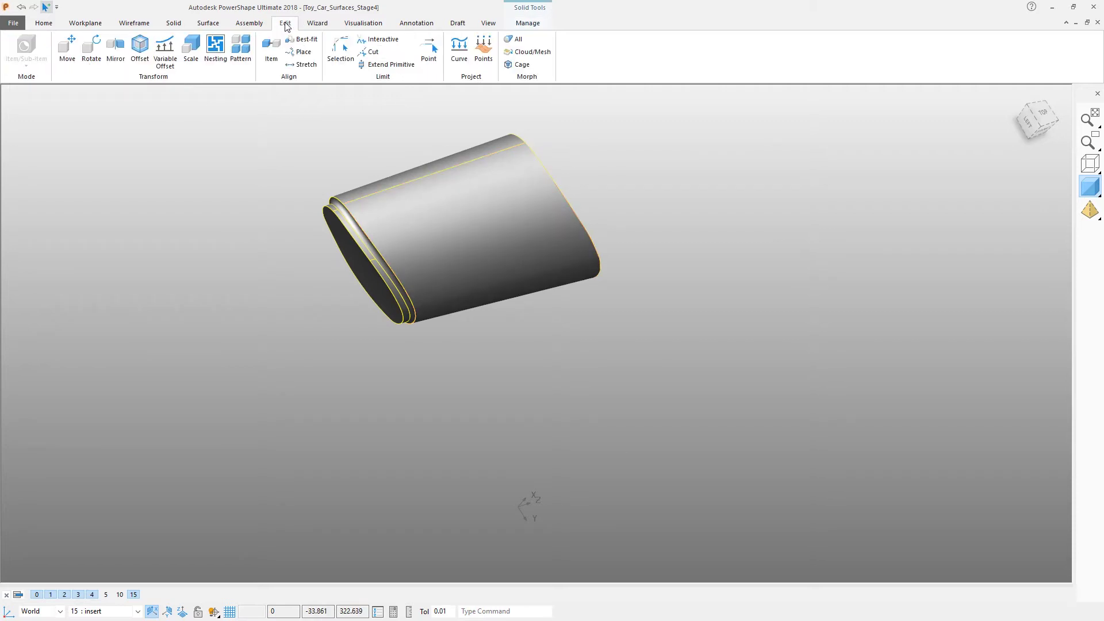
click(115, 50)
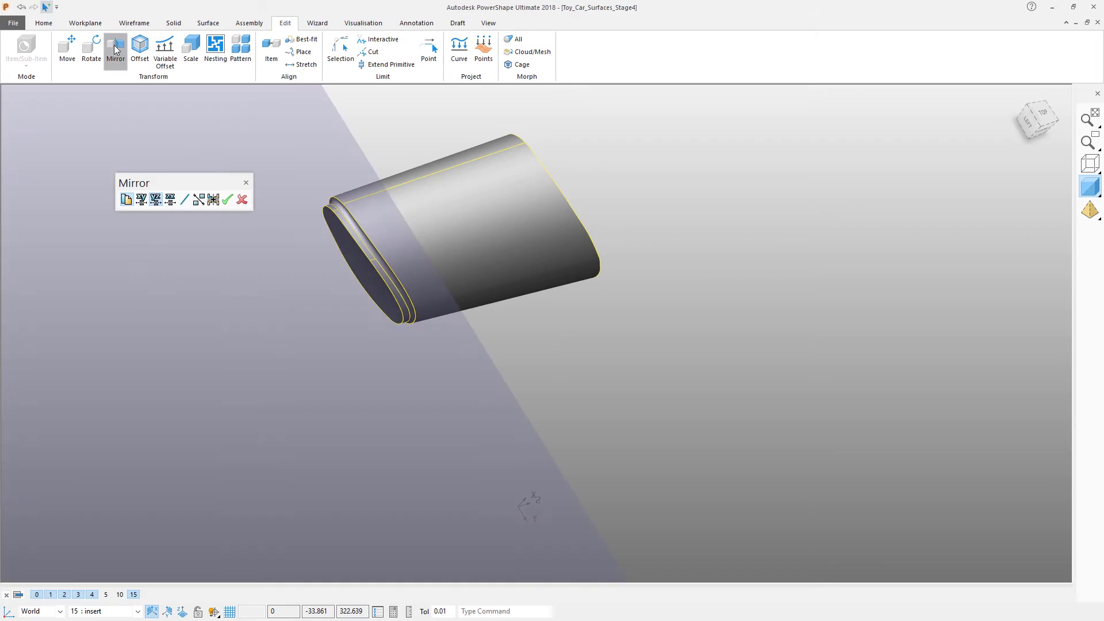
click(171, 200)
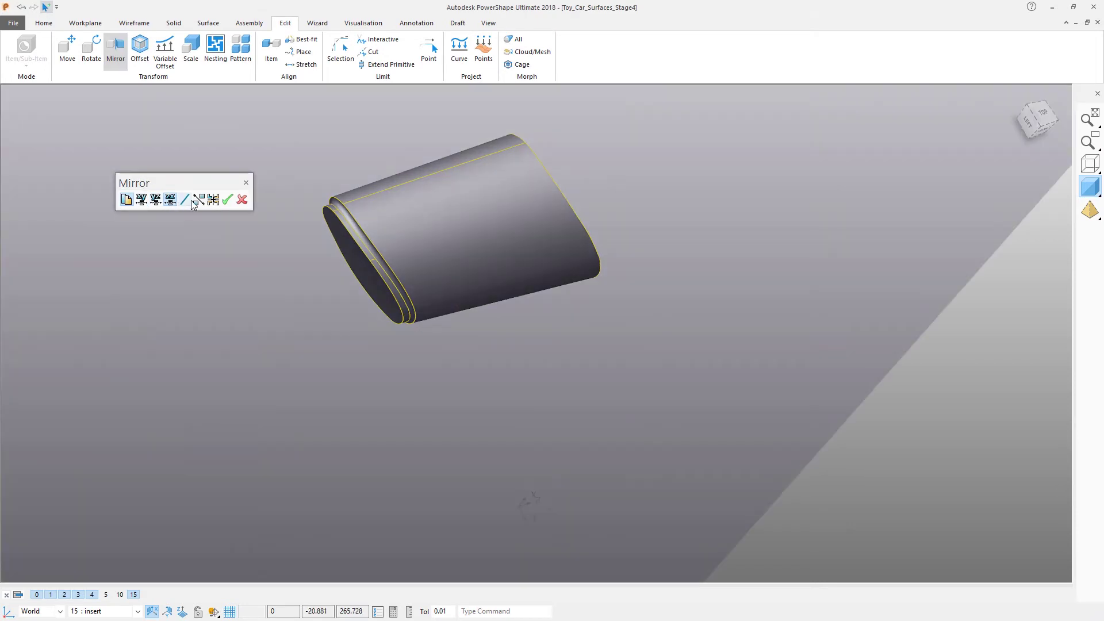
click(229, 201)
click(242, 199)
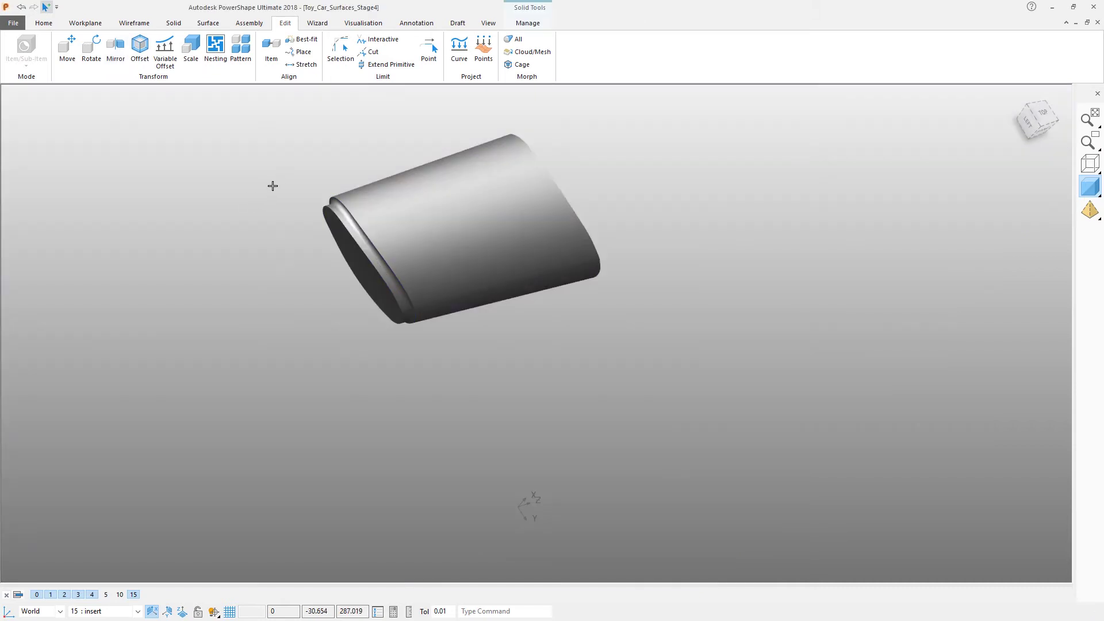
Step: Display the core on level 10 together with the two mirrored insert solids and select the core solid
scroll(583, 397, down, 3)
middle_drag(584, 397, 584, 397)
scroll(584, 397, up, 1)
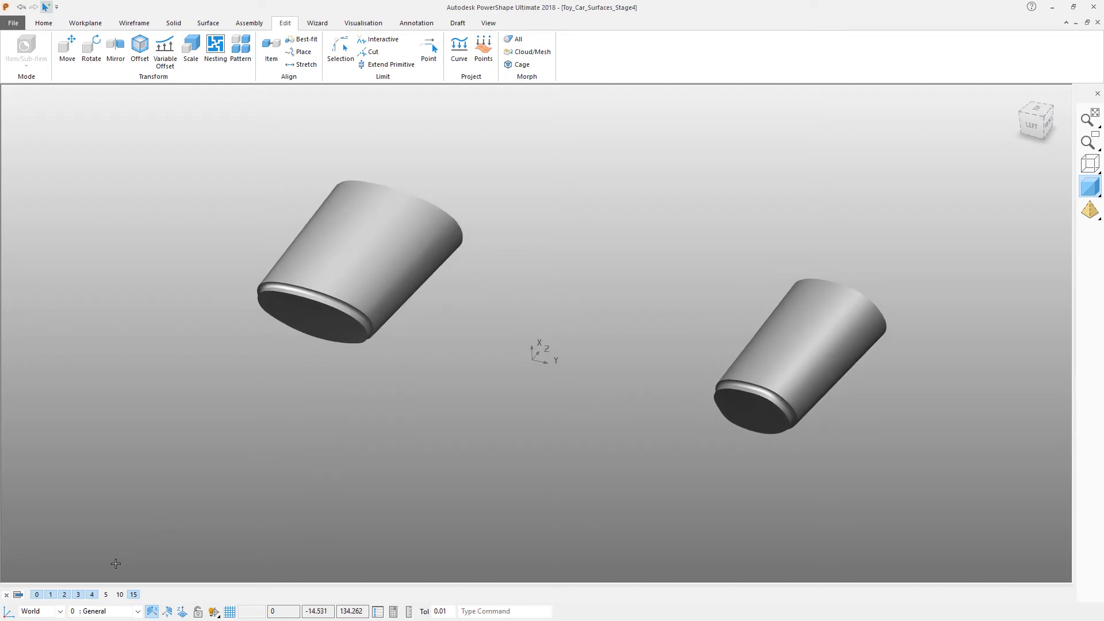
click(121, 596)
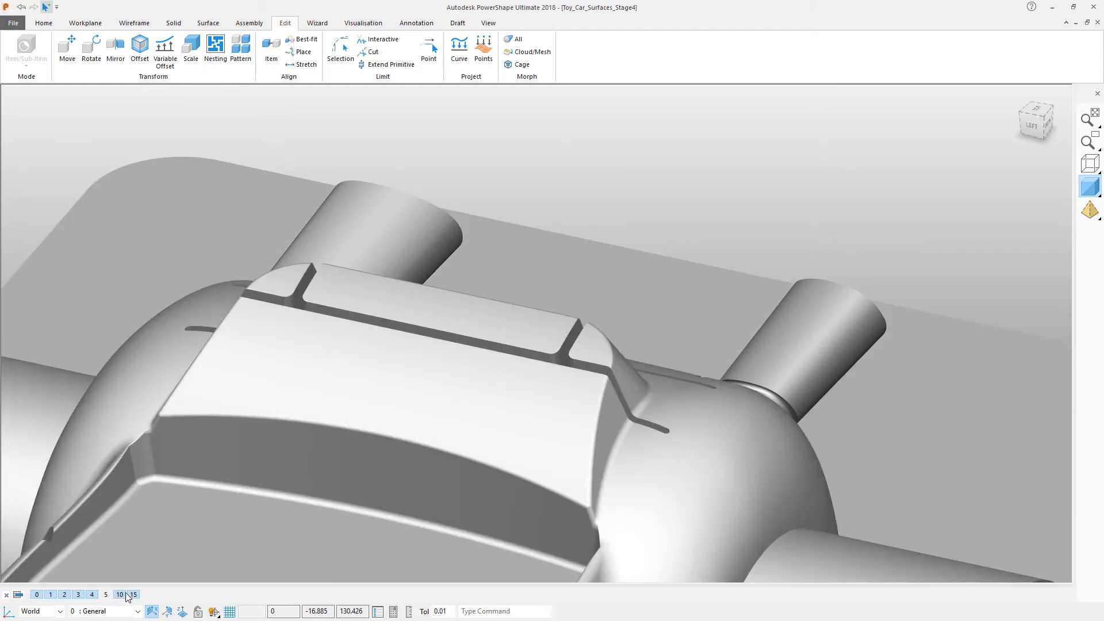
scroll(419, 286, down, 3)
middle_drag(459, 370, 488, 456)
click(506, 460)
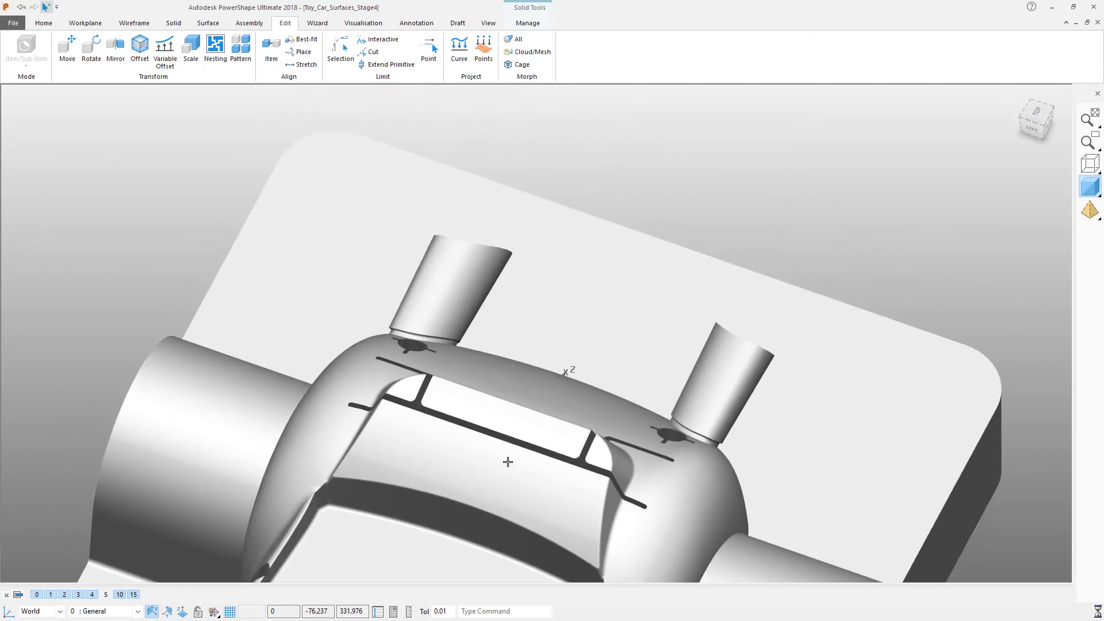
Step: Draw a single line along the core base's straight outer edge beside the inserts, joining the edge's two end-points
click(131, 27)
click(16, 59)
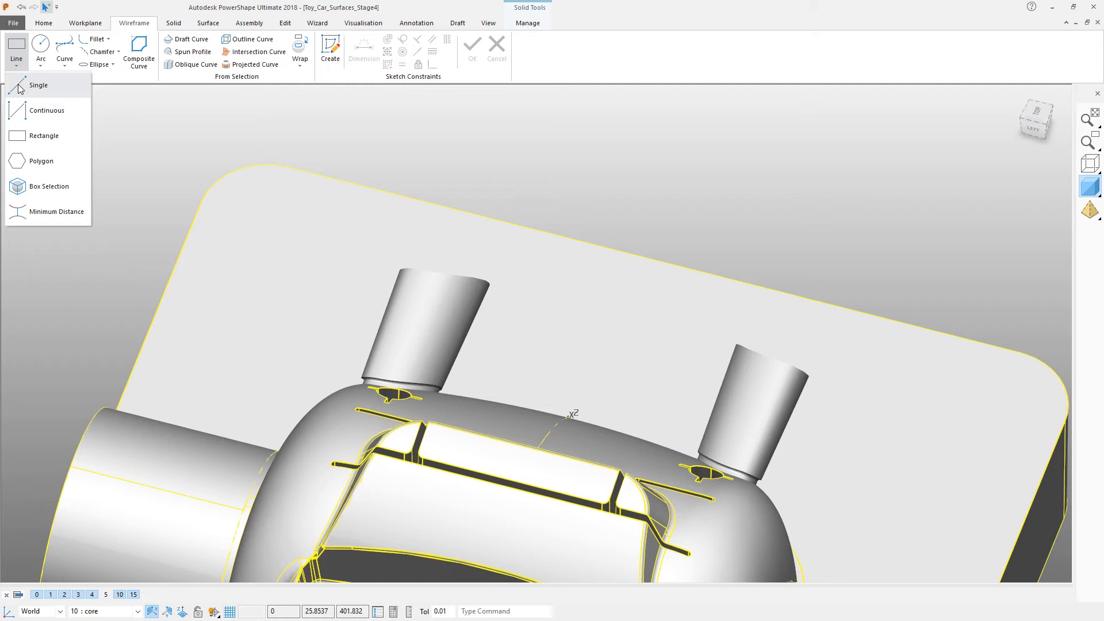
click(20, 86)
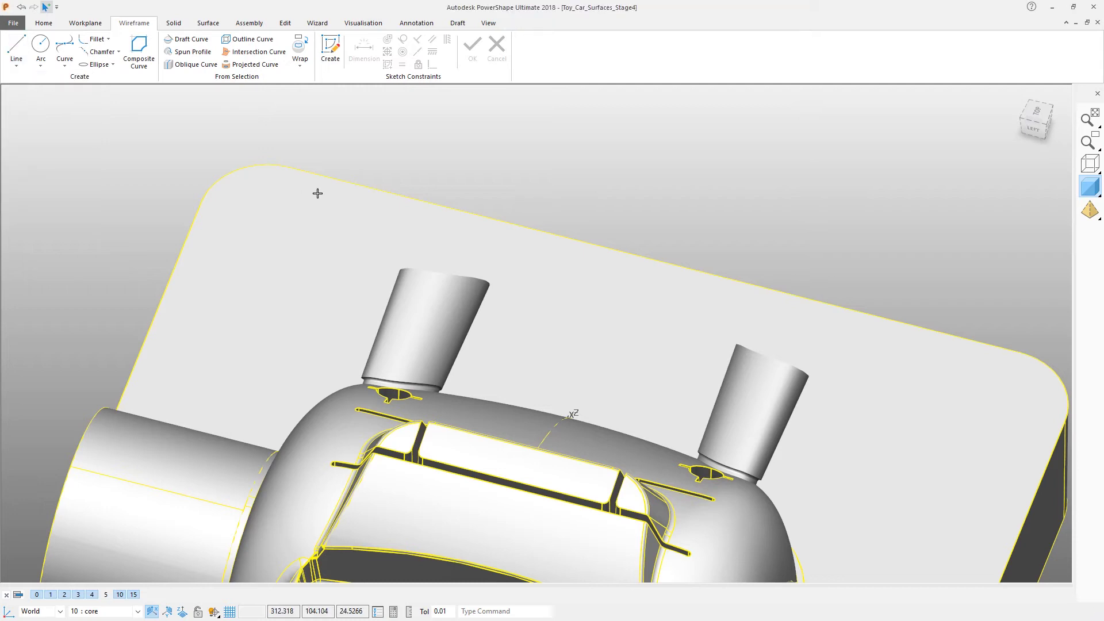
click(289, 167)
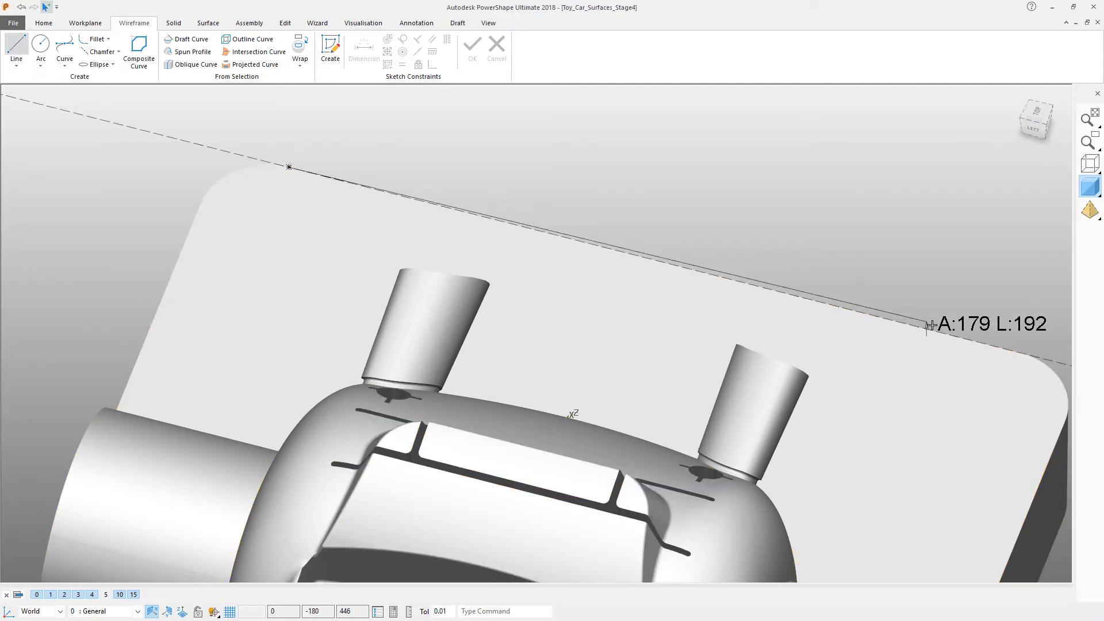
click(1020, 353)
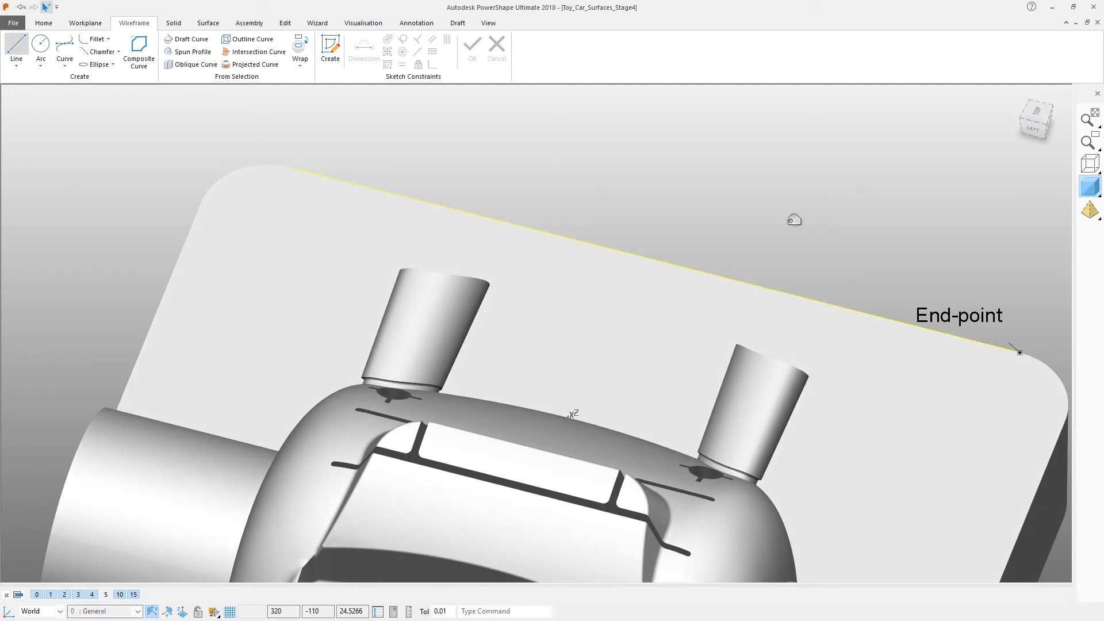
scroll(702, 216, down, 5)
middle_drag(700, 219, 142, 100)
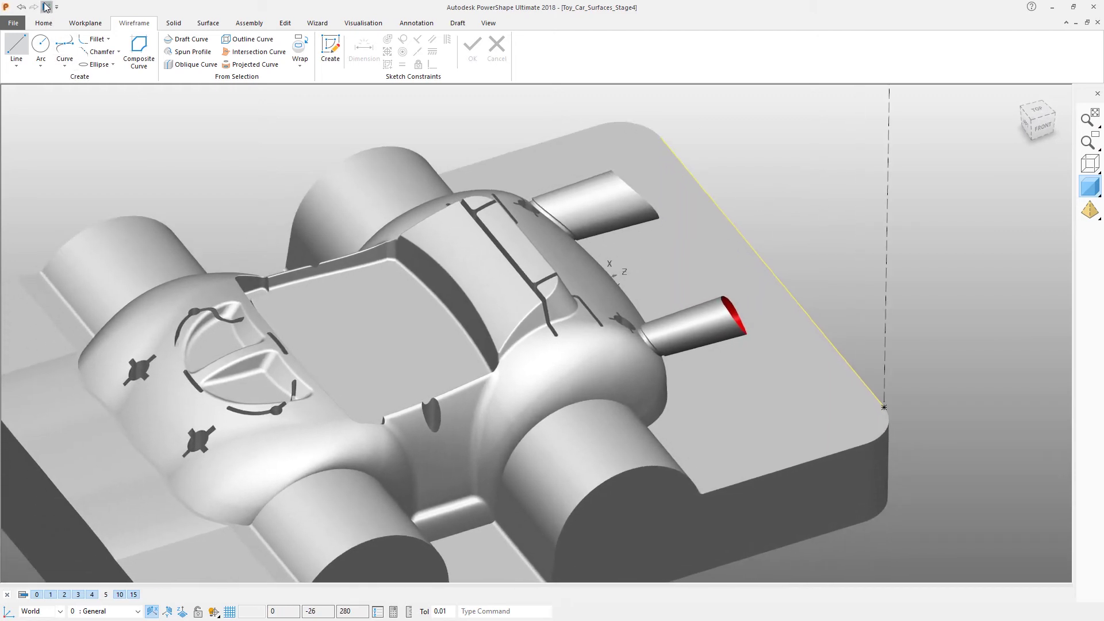
click(46, 7)
middle_drag(661, 178, 771, 192)
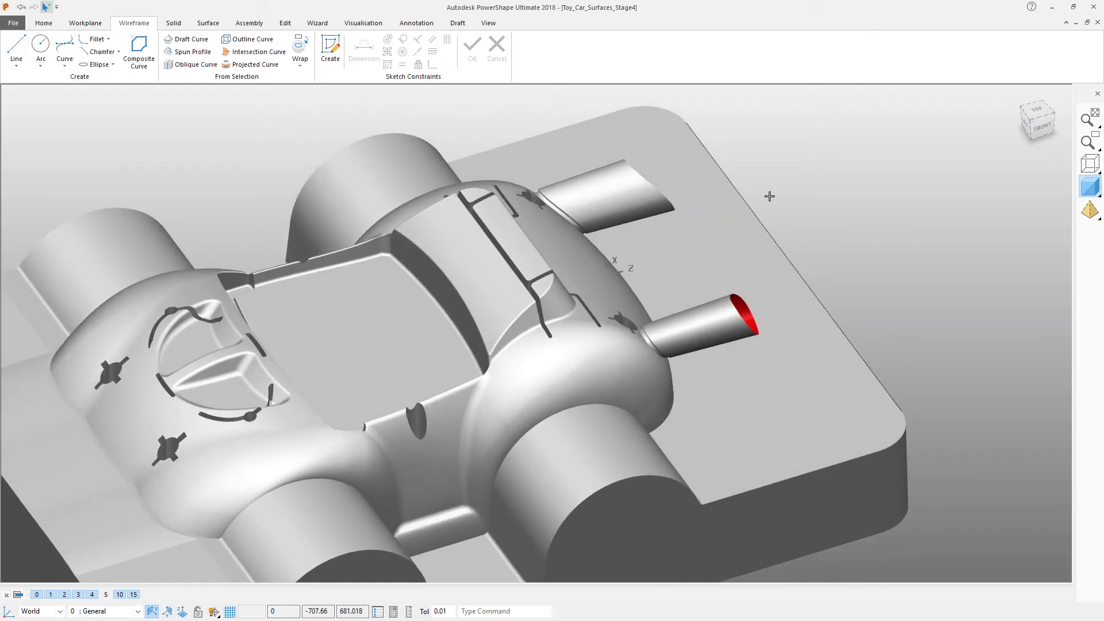
Step: Select the new line on the core's outer edge and hide everything except it
click(760, 205)
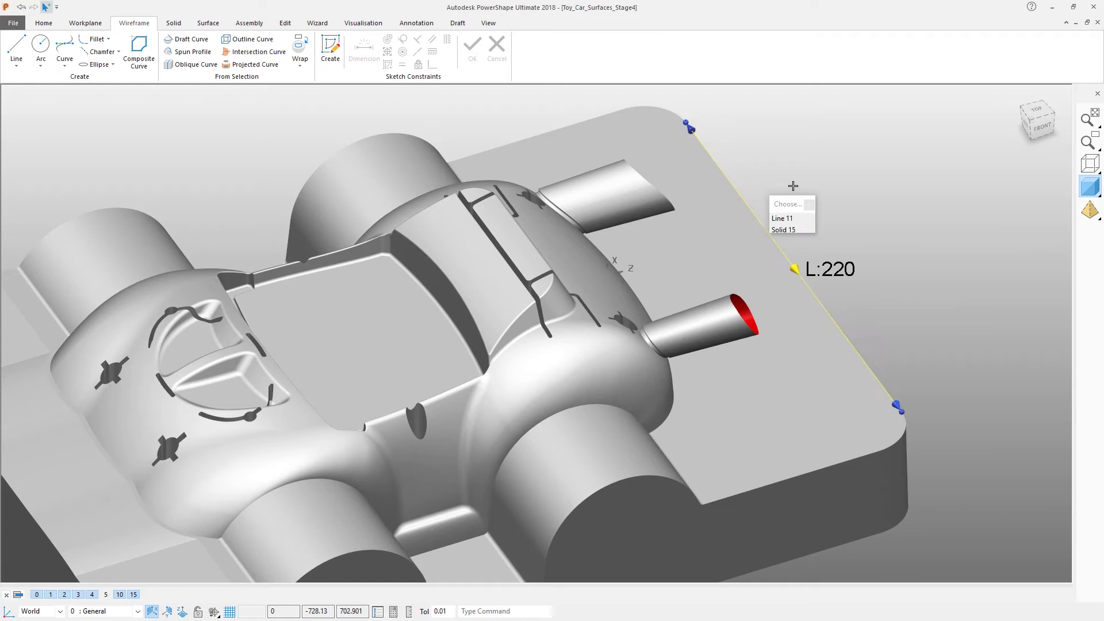
scroll(814, 168, up, 4)
scroll(814, 169, up, 2)
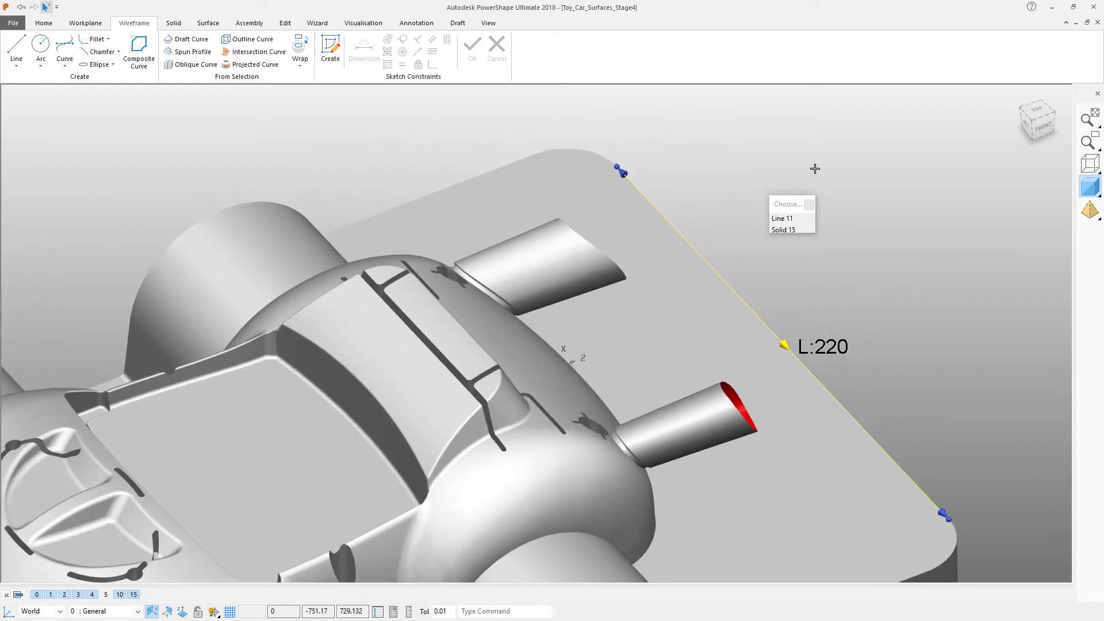
click(804, 216)
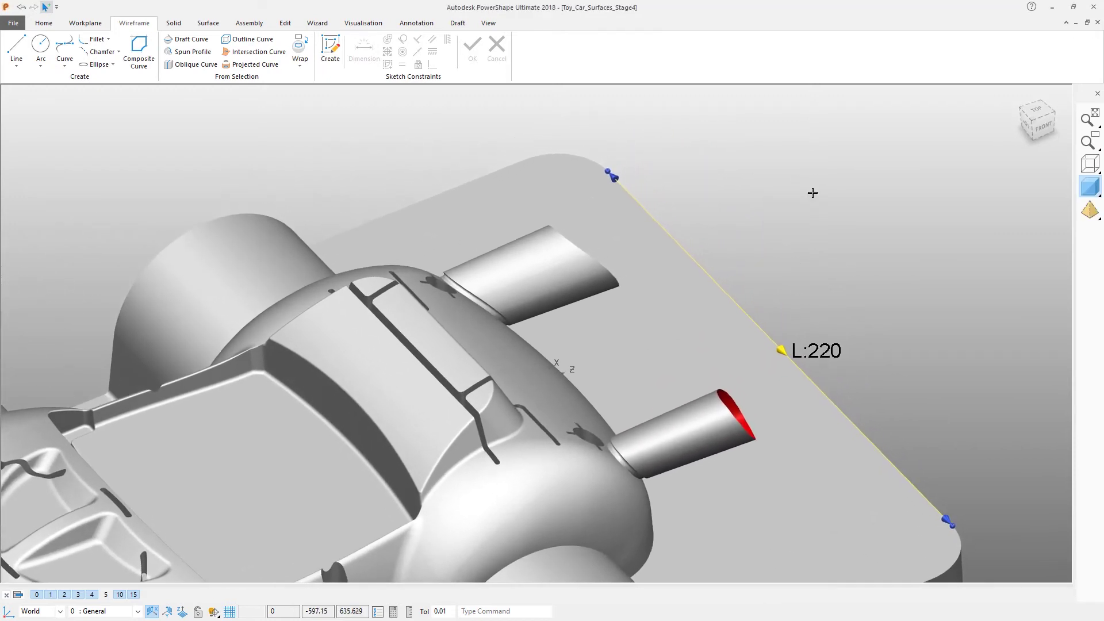
key(ctrl+k)
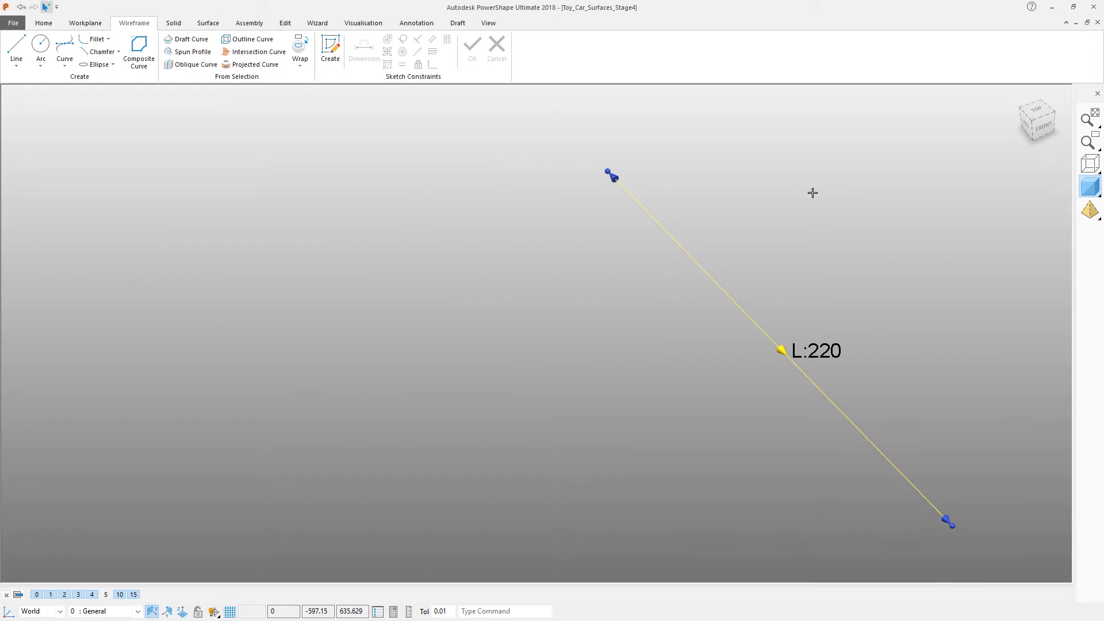
click(721, 370)
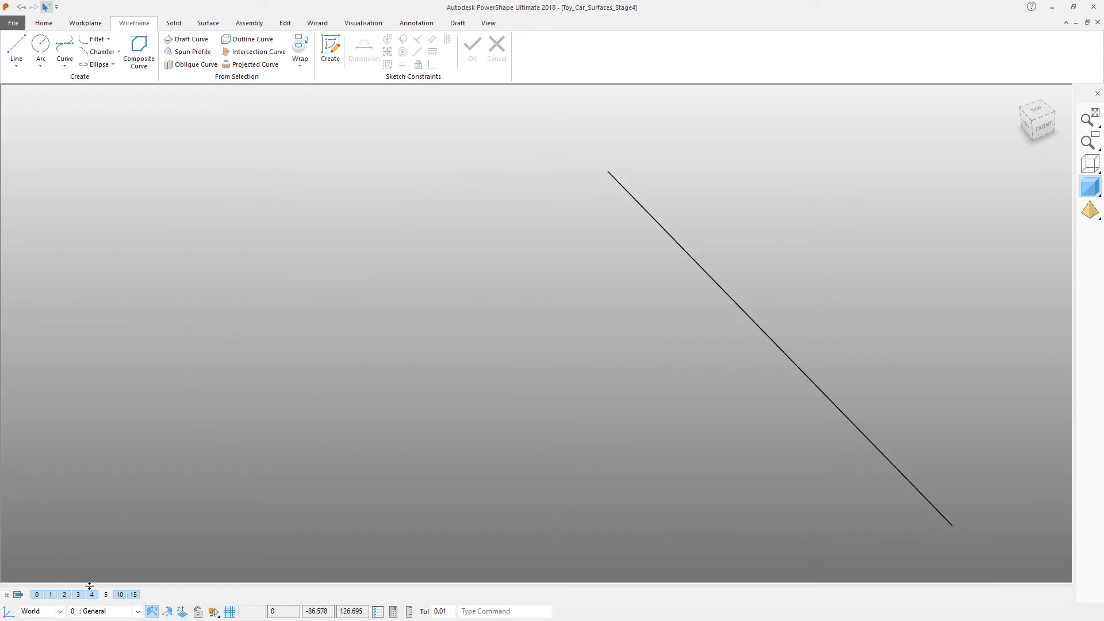
Step: With Z as the principal axis, create a solid block at the line's mid-point, enlarge it slightly and restore the hidden geometry
click(183, 613)
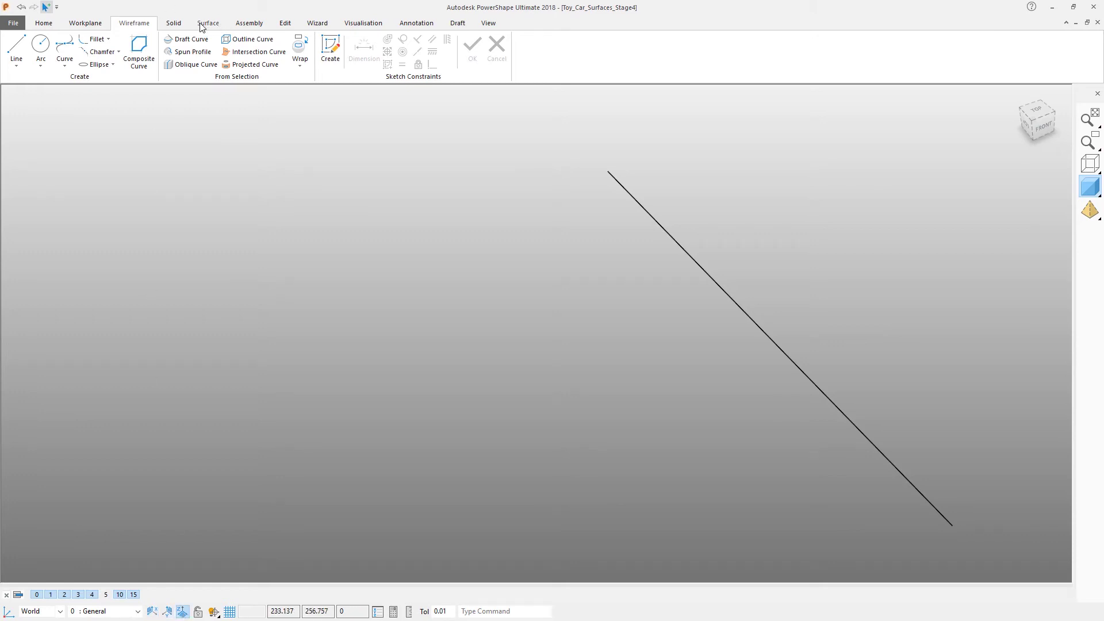
click(174, 23)
click(186, 50)
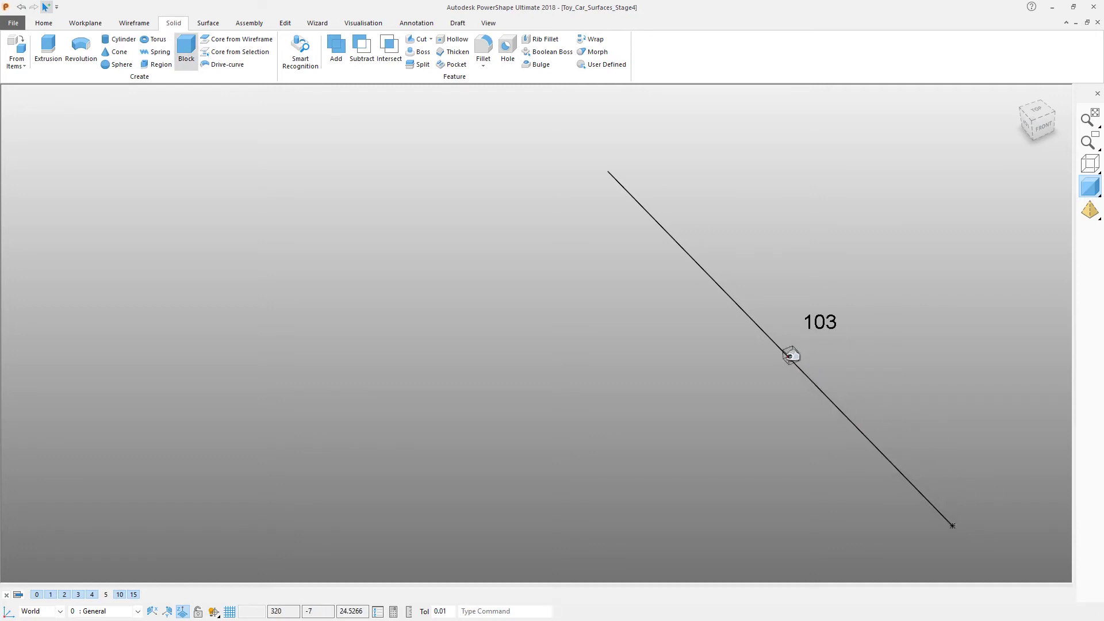
click(780, 348)
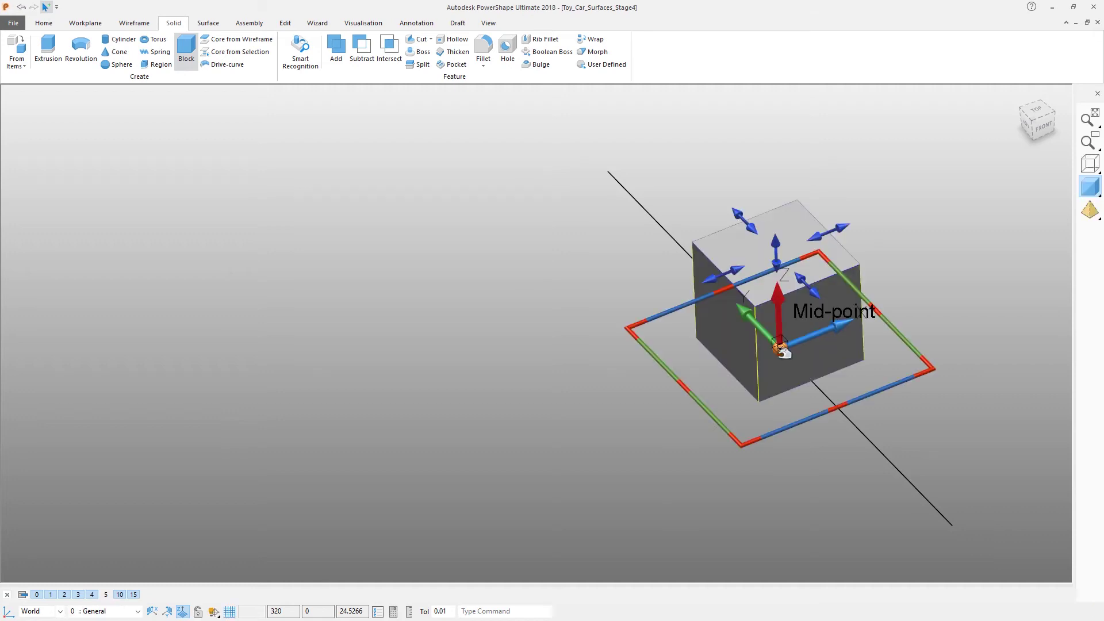
drag(849, 249, 862, 245)
drag(777, 240, 763, 162)
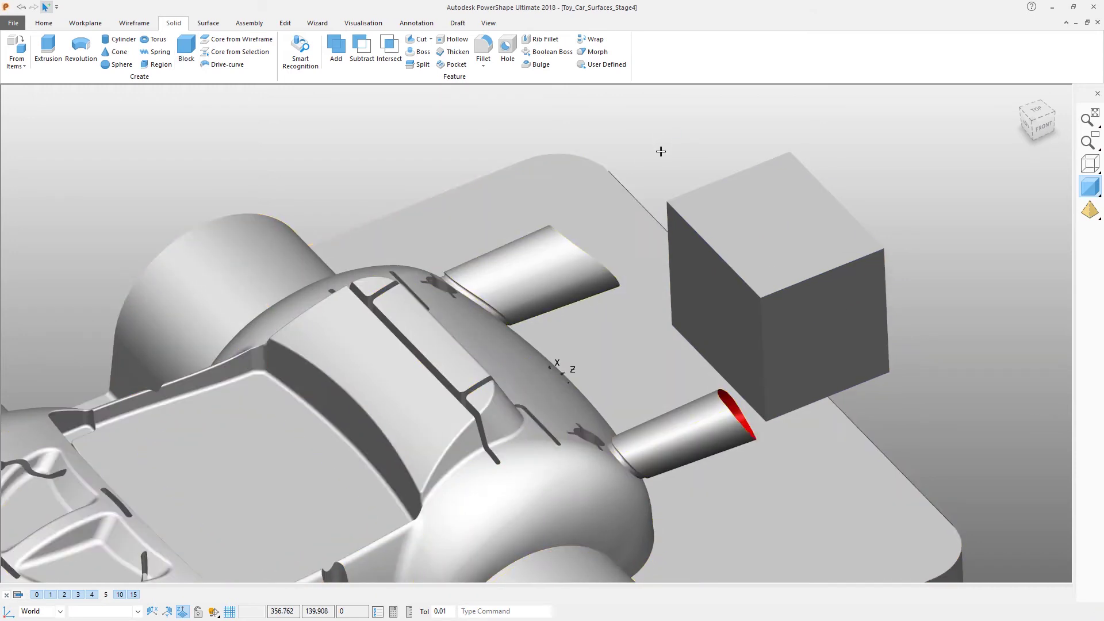
middle_drag(661, 150, 109, 115)
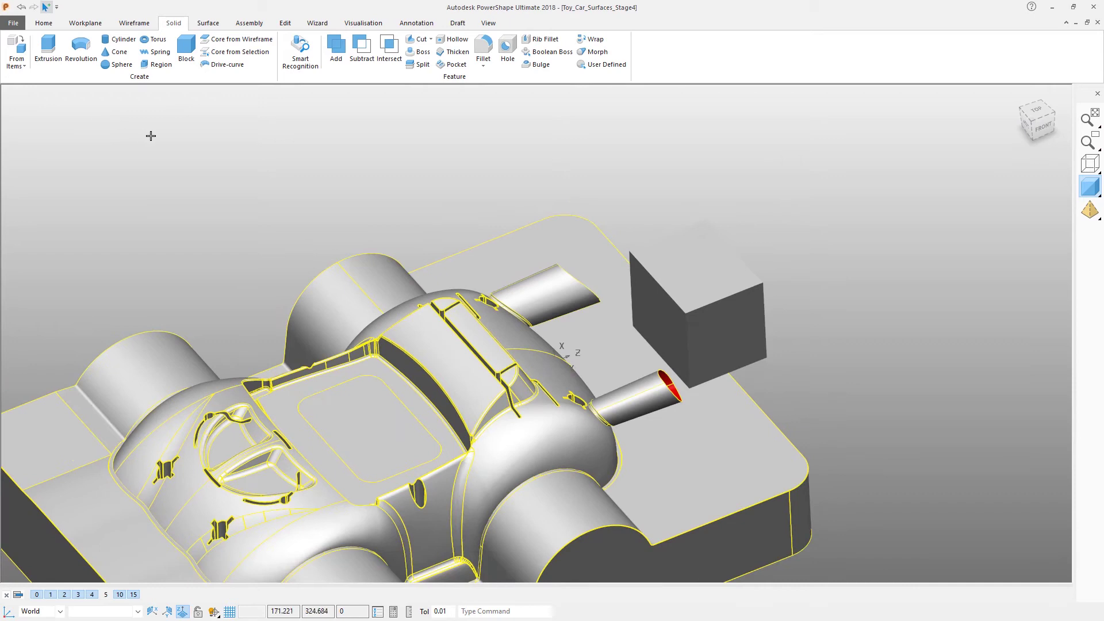
click(150, 135)
Step: Stretch the block over the outer ends of both inserts, to about 117 long and 52 high
click(702, 253)
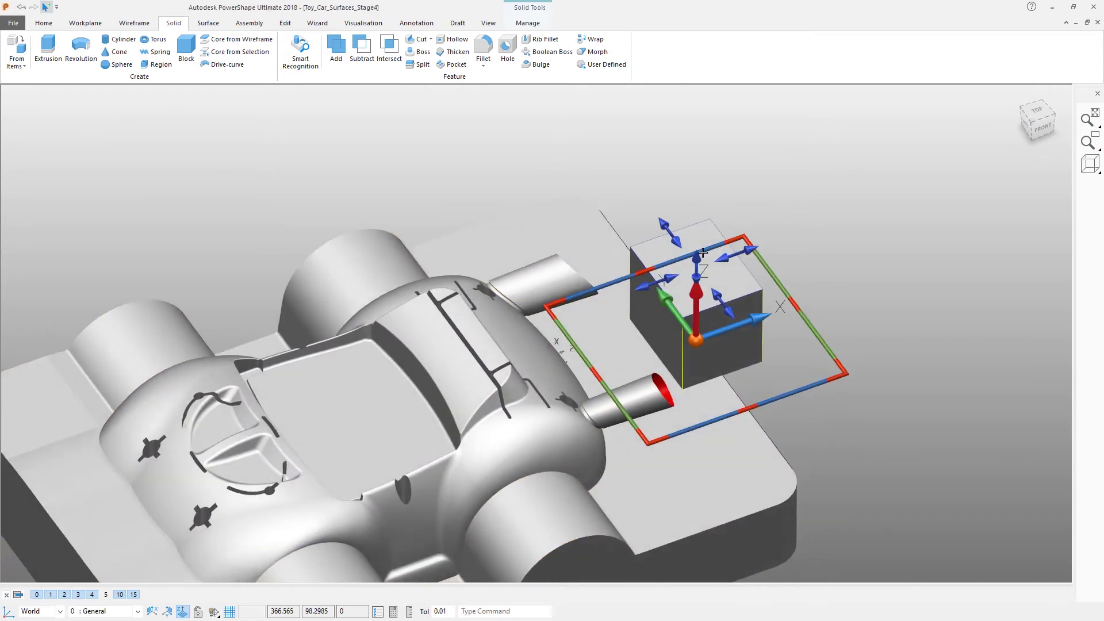
middle_drag(703, 253, 784, 267)
drag(784, 267, 774, 115)
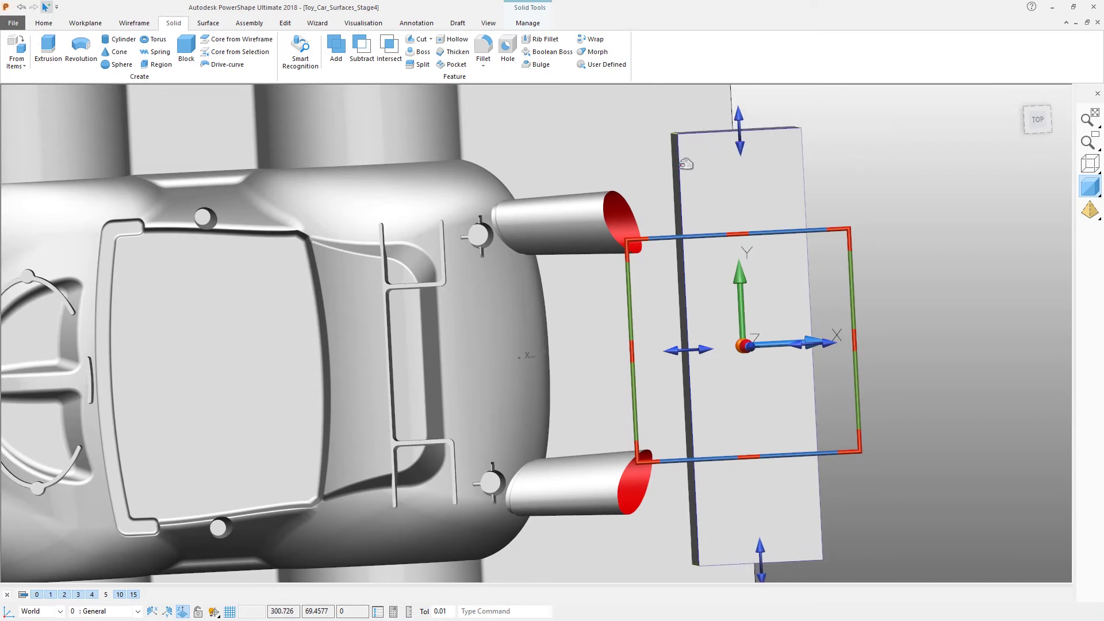
drag(662, 167, 580, 183)
middle_drag(685, 178, 551, 205)
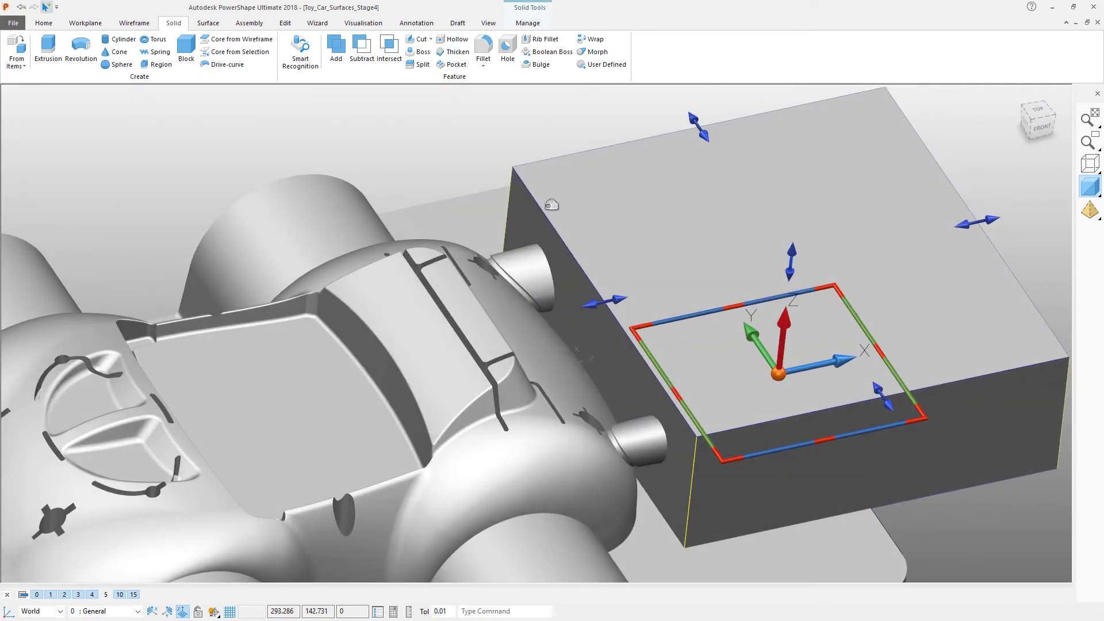
mouse_move(549, 207)
mouse_down()
mouse_move(524, 207)
mouse_move(557, 204)
mouse_move(536, 214)
mouse_up()
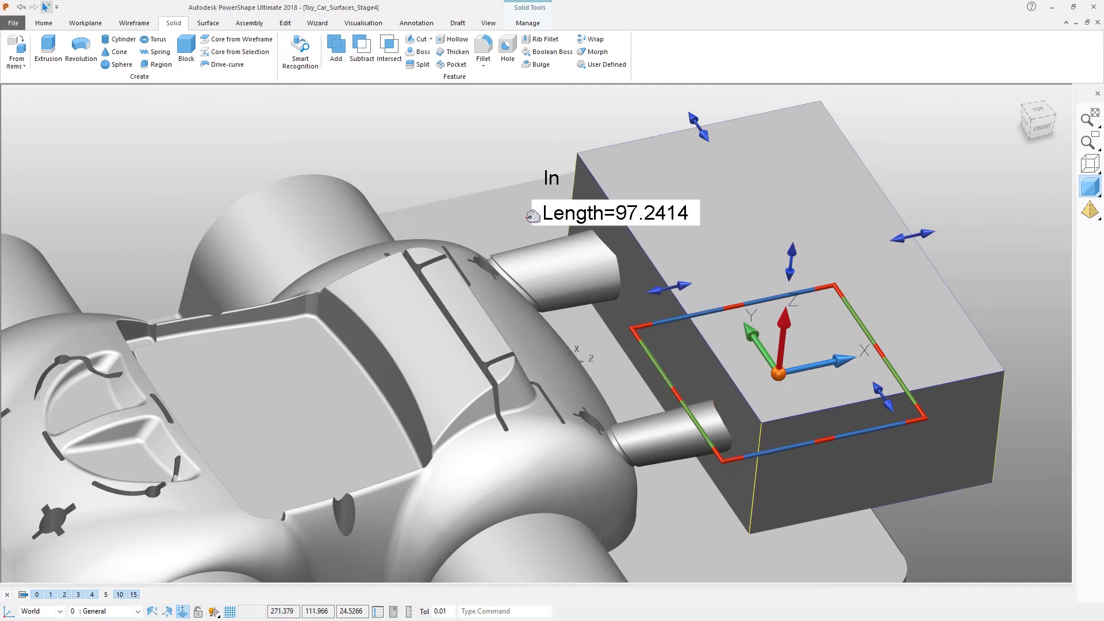
drag(532, 216, 510, 217)
scroll(828, 289, down, 3)
middle_drag(622, 302, 978, 165)
scroll(705, 263, up, 3)
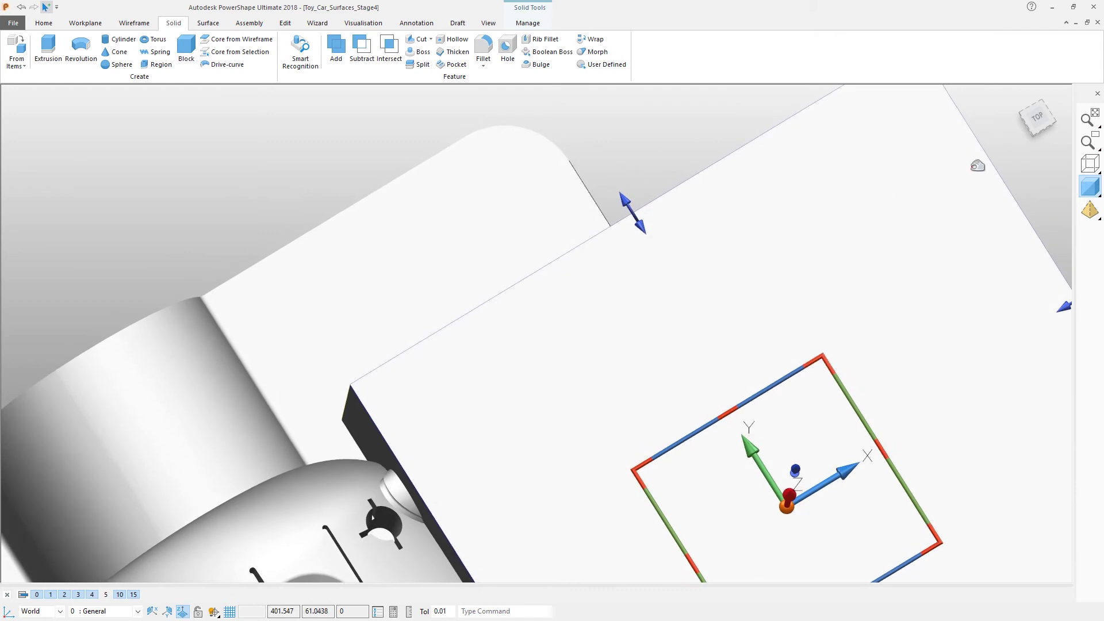
drag(978, 165, 869, 183)
middle_drag(869, 183, 574, 196)
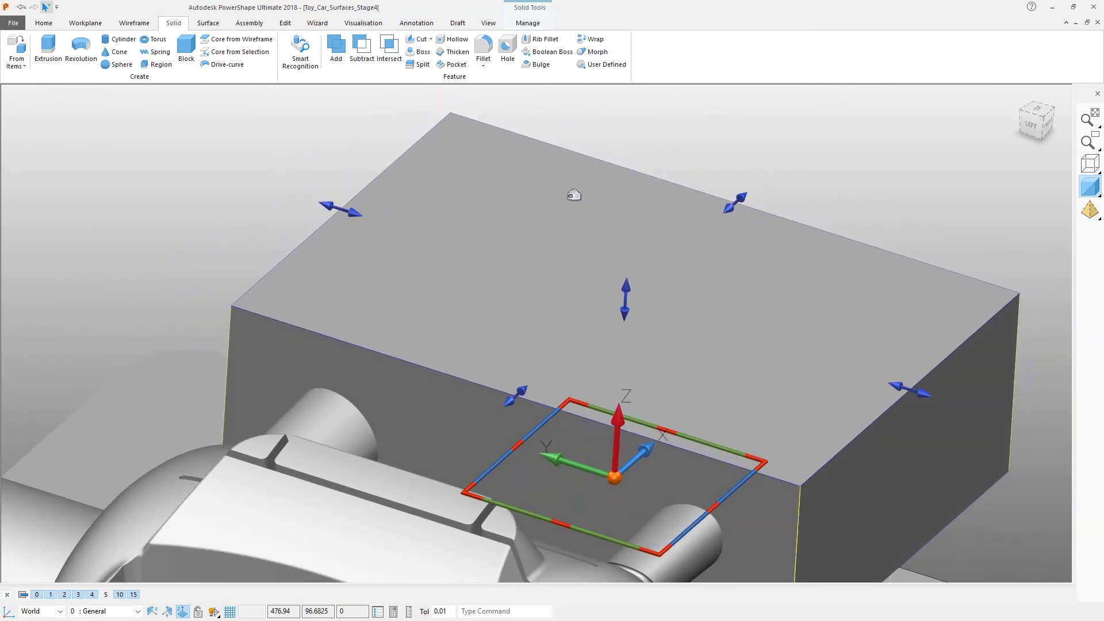
Step: Set the block's width (Y) to 165 and its height (Z) to 55
double_click(575, 193)
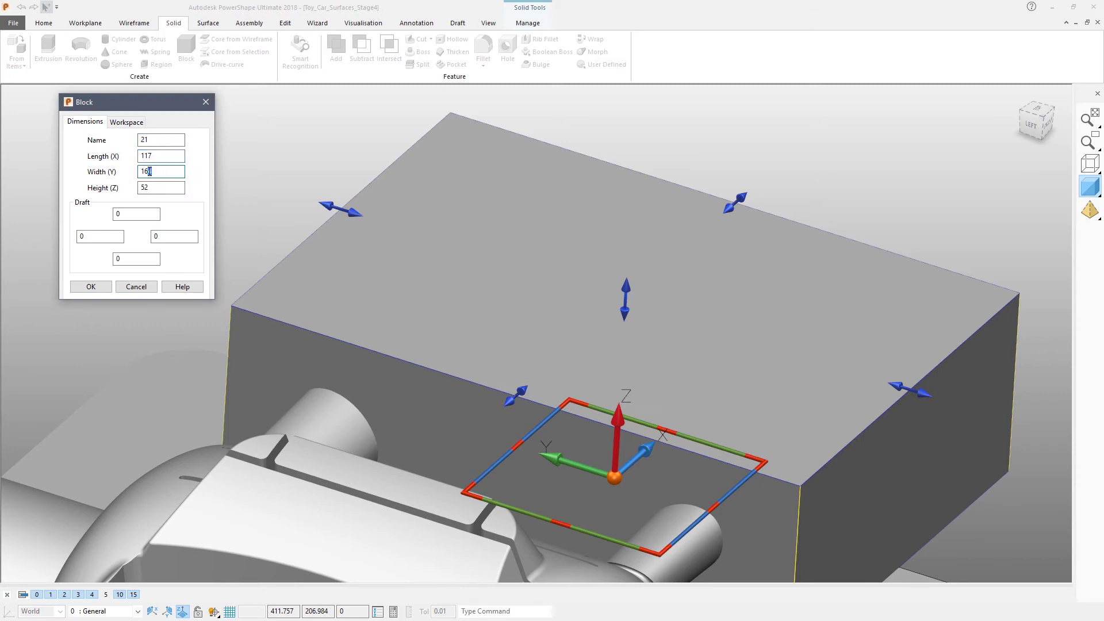
text(5)
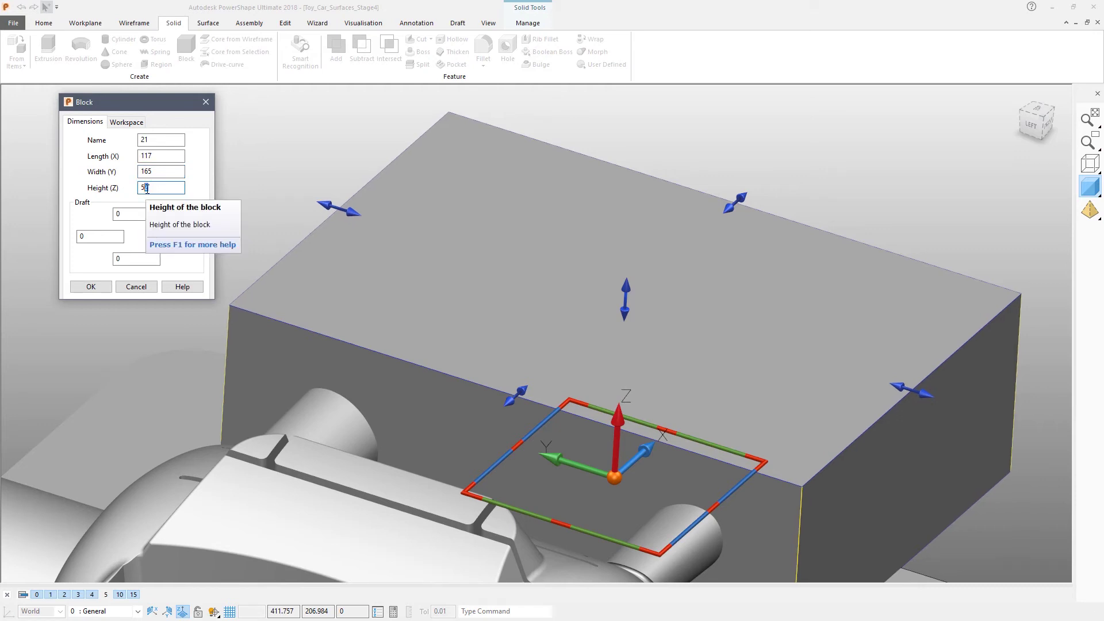
text(5)
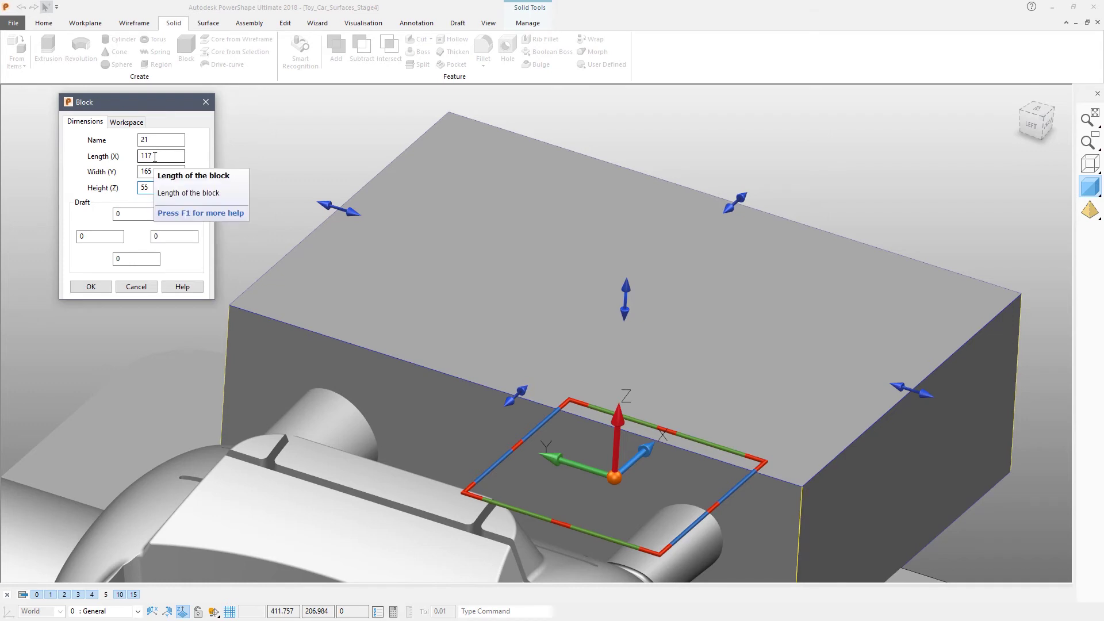
Step: Apply a draft angle of -5 to the block's top, left and bottom faces as seen down the Z-axis
middle_drag(403, 272, 255, 305)
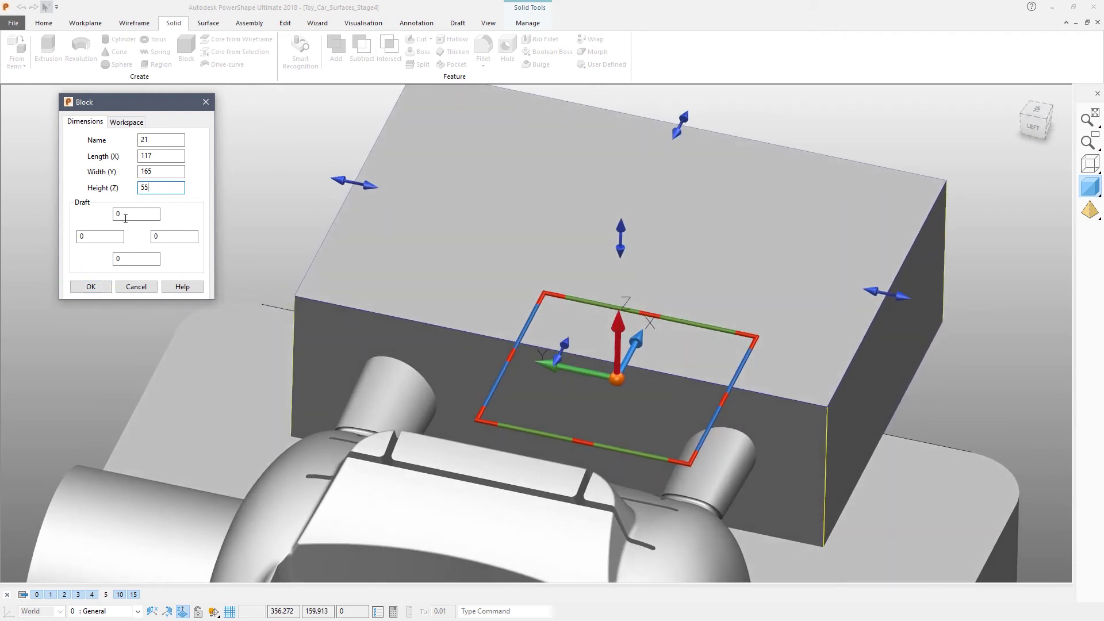
click(118, 214)
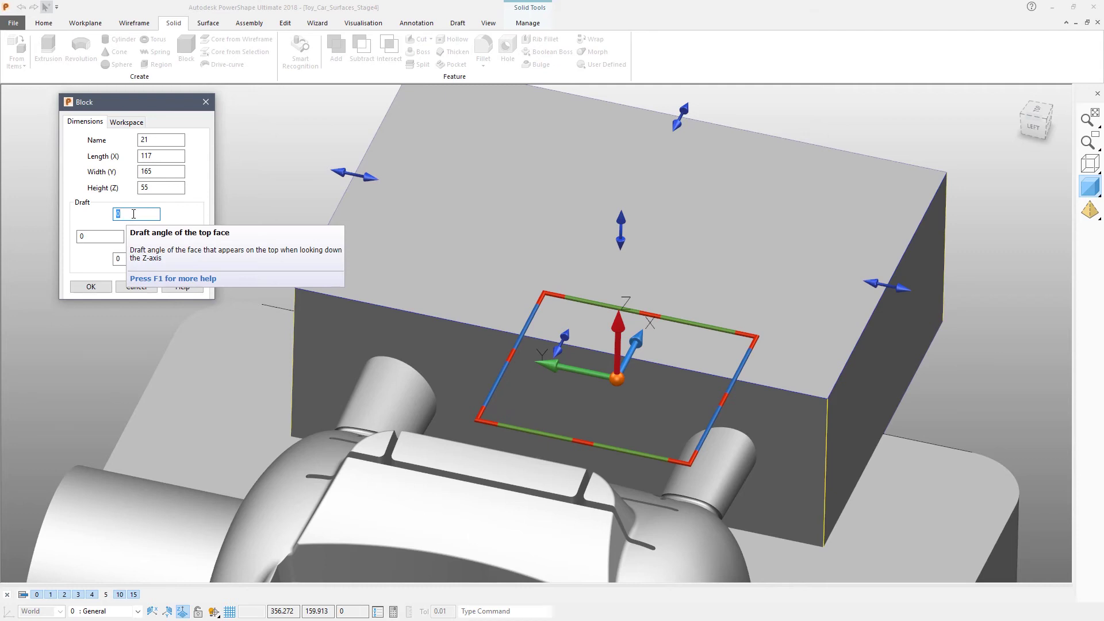
text(-)
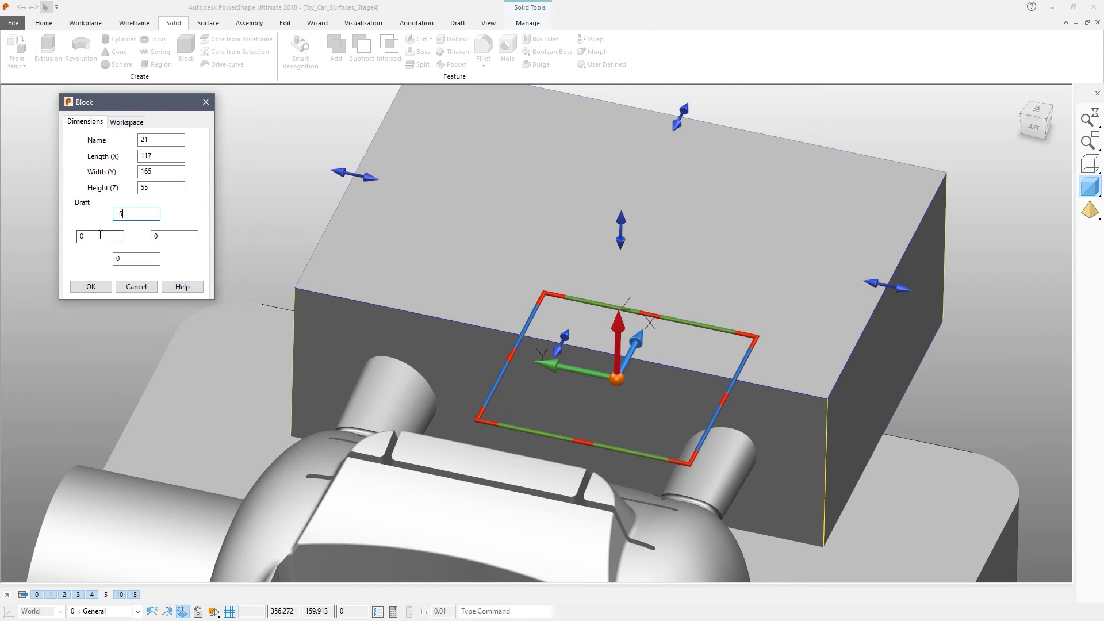
text(5)
double_click(79, 237)
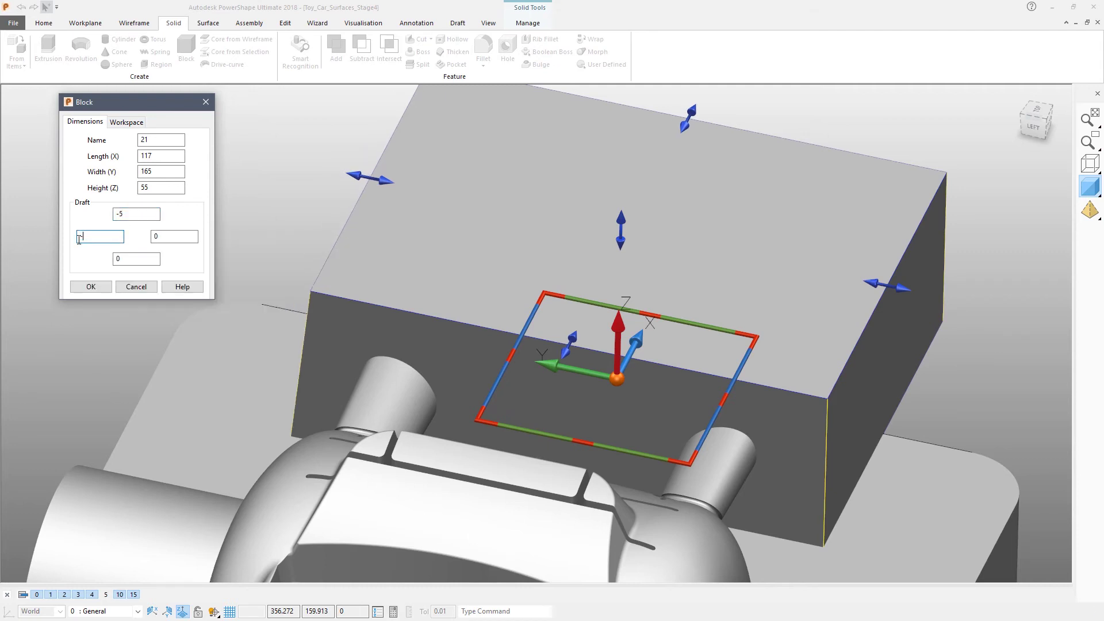
double_click(132, 259)
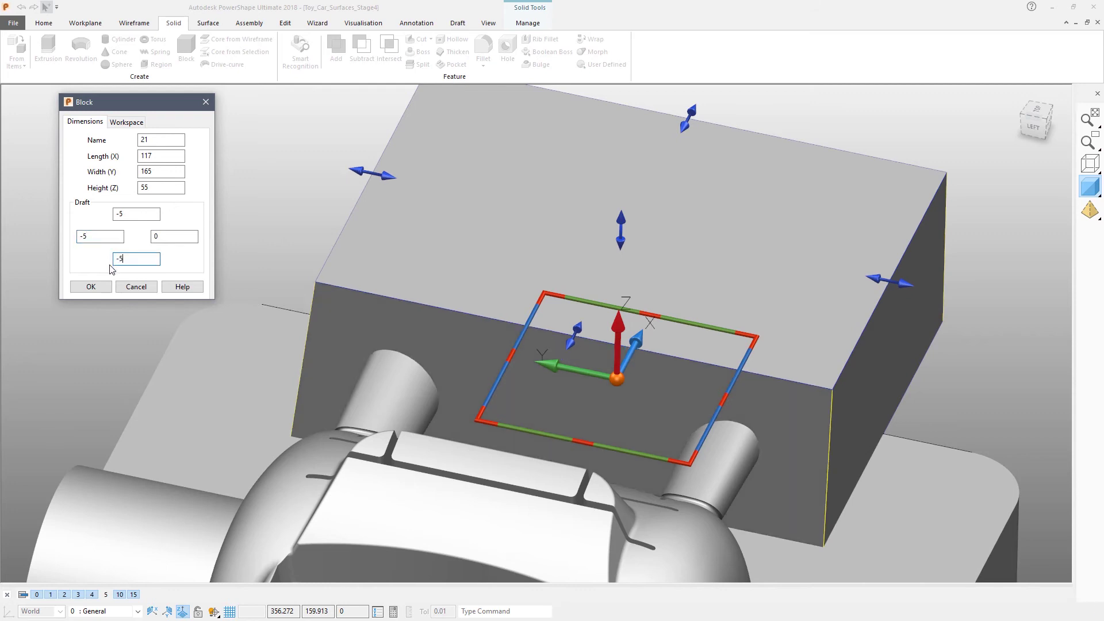
click(139, 216)
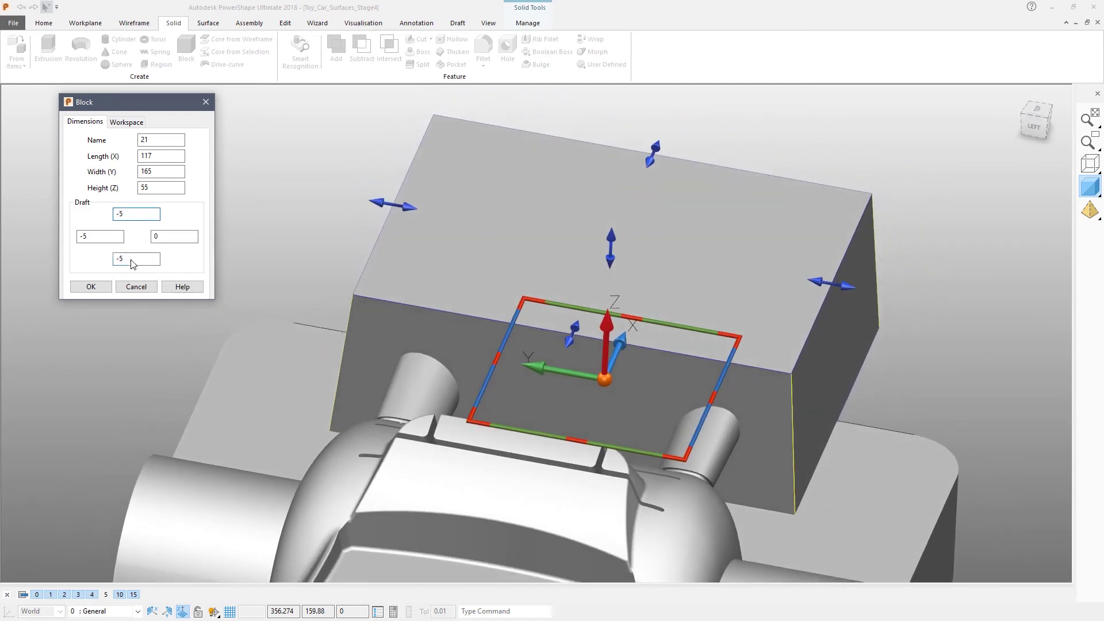
click(91, 287)
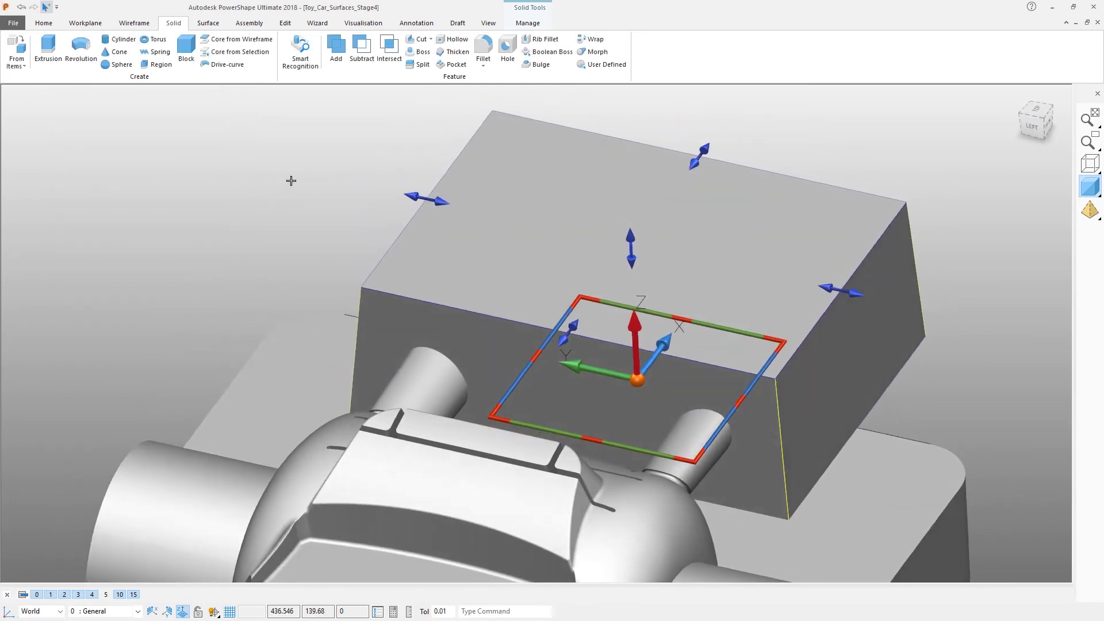
Step: Hide the level 10 geometry that surrounds the block and the two inserts
key(ctrl+1)
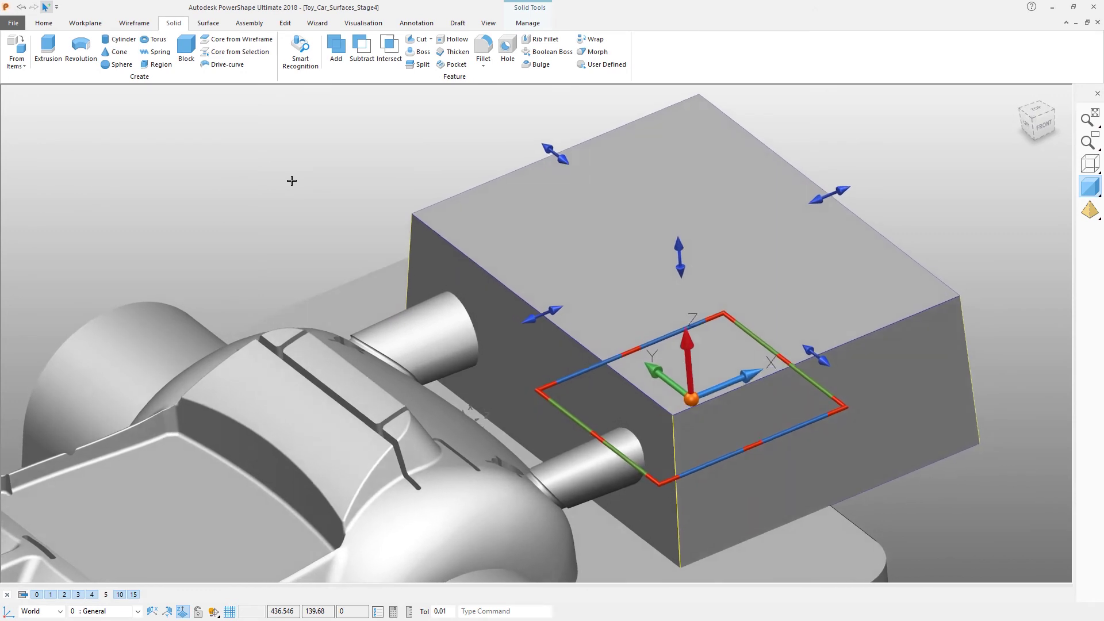
shift+middle_drag(129, 468, 141, 409)
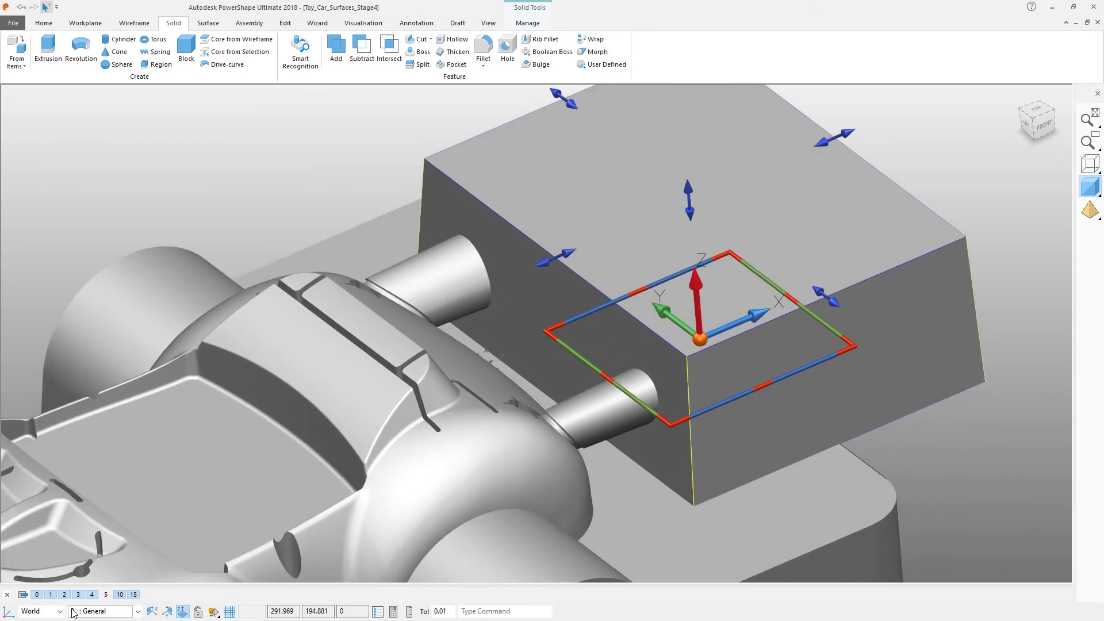
click(120, 595)
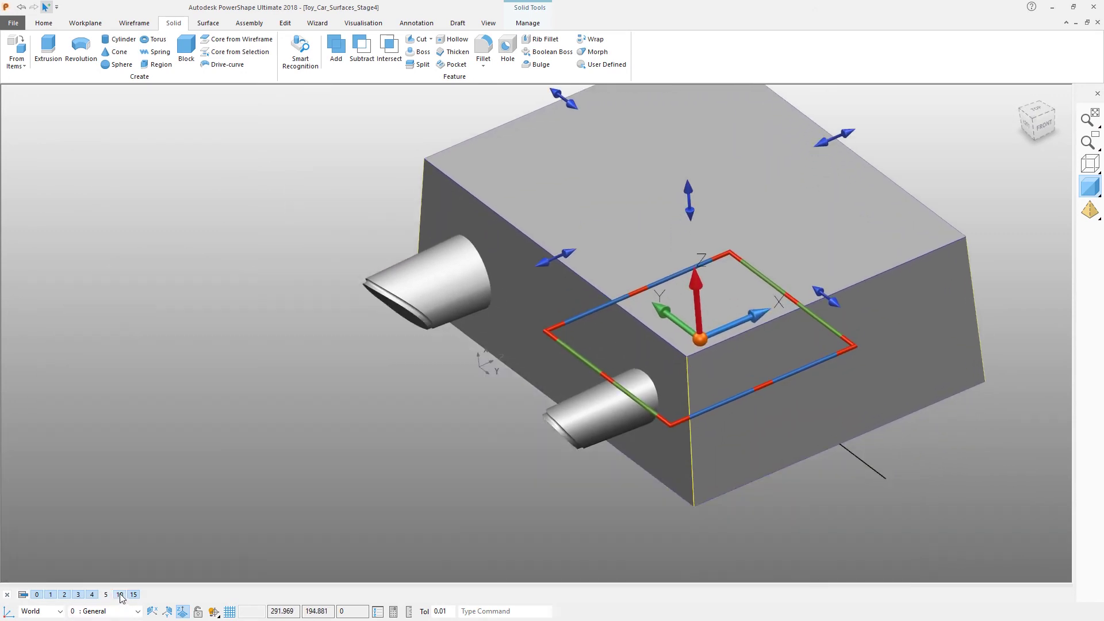
key(ctrl+6)
Step: Fillet the block's two upper side edges and the top and vertical edges of its insert-side face with a radius of 10
key(ctrl+1)
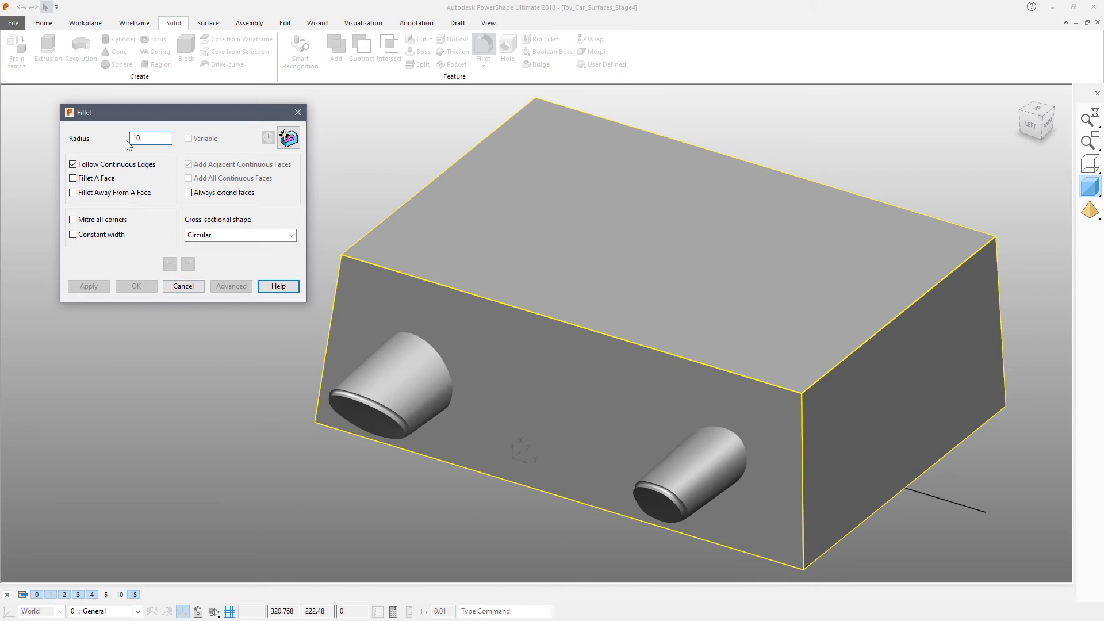
click(400, 205)
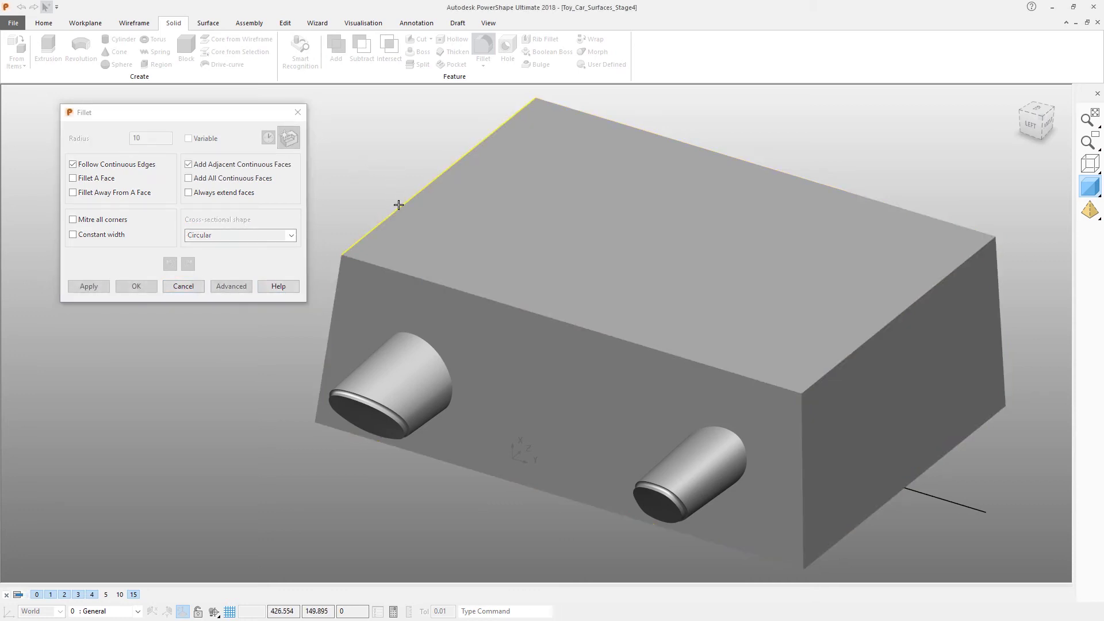
click(921, 297)
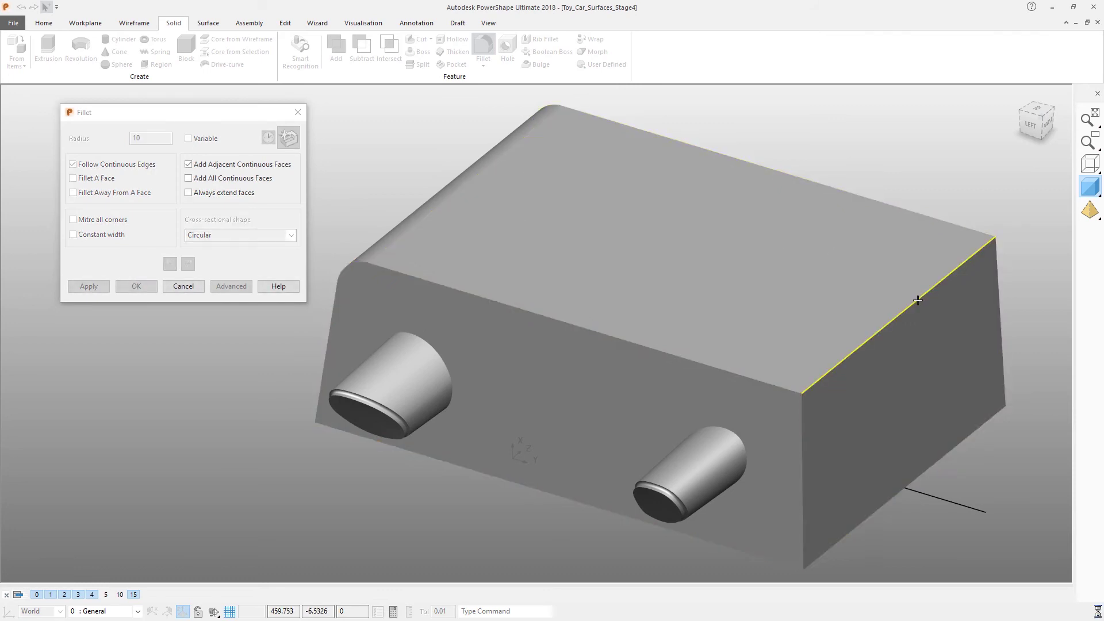
click(801, 463)
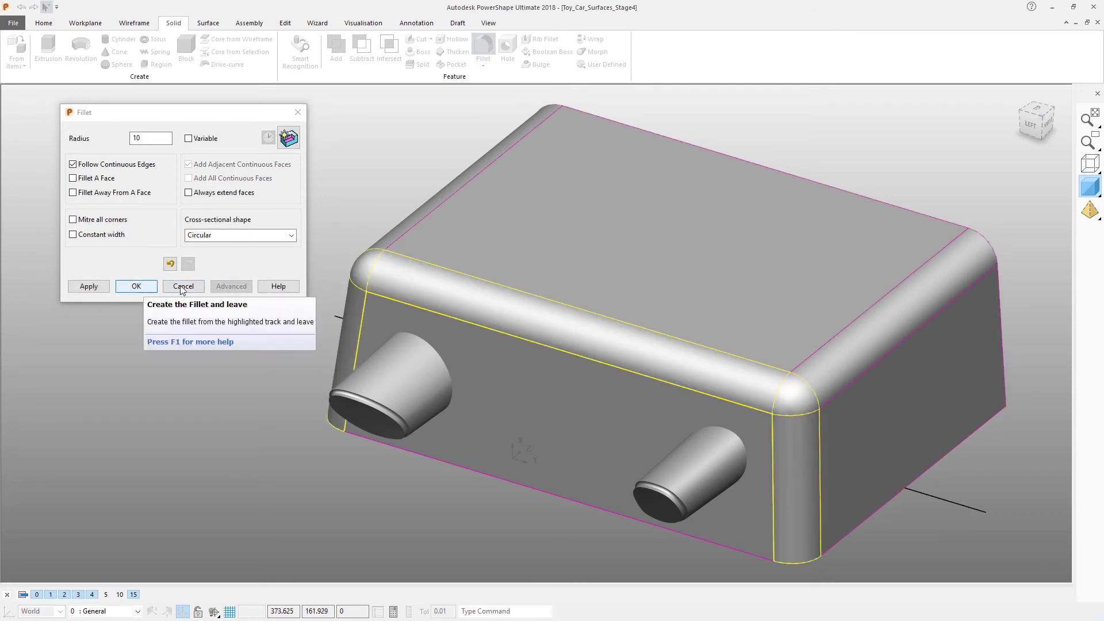
click(138, 286)
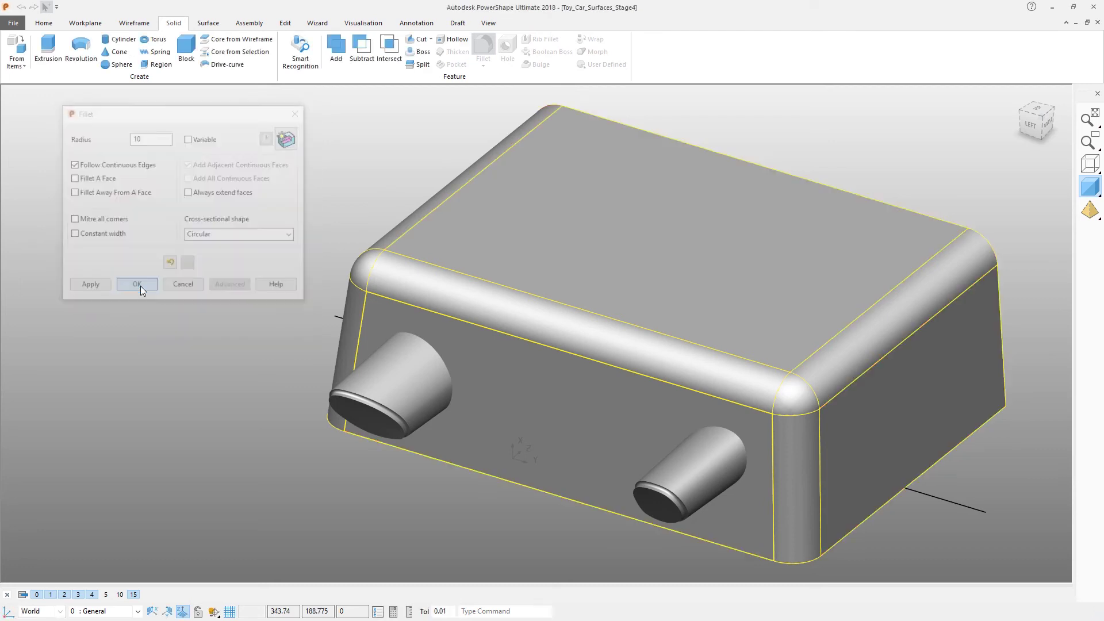
Step: Copy and paste the filleted block in place and assign the duplicate to level 5, the cavity level
click(511, 226)
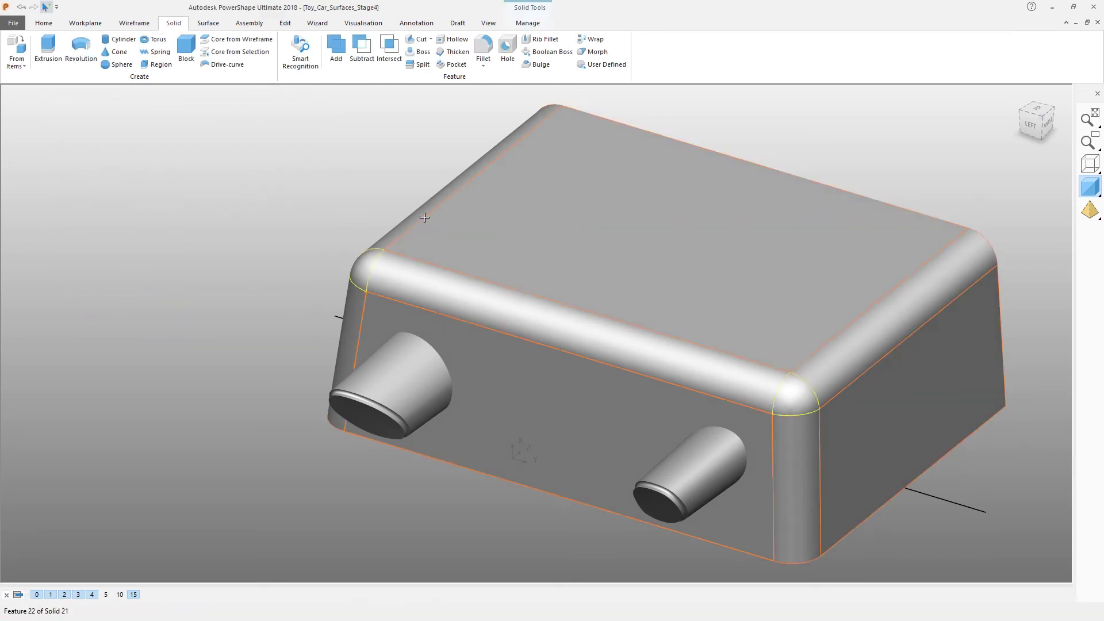
click(270, 207)
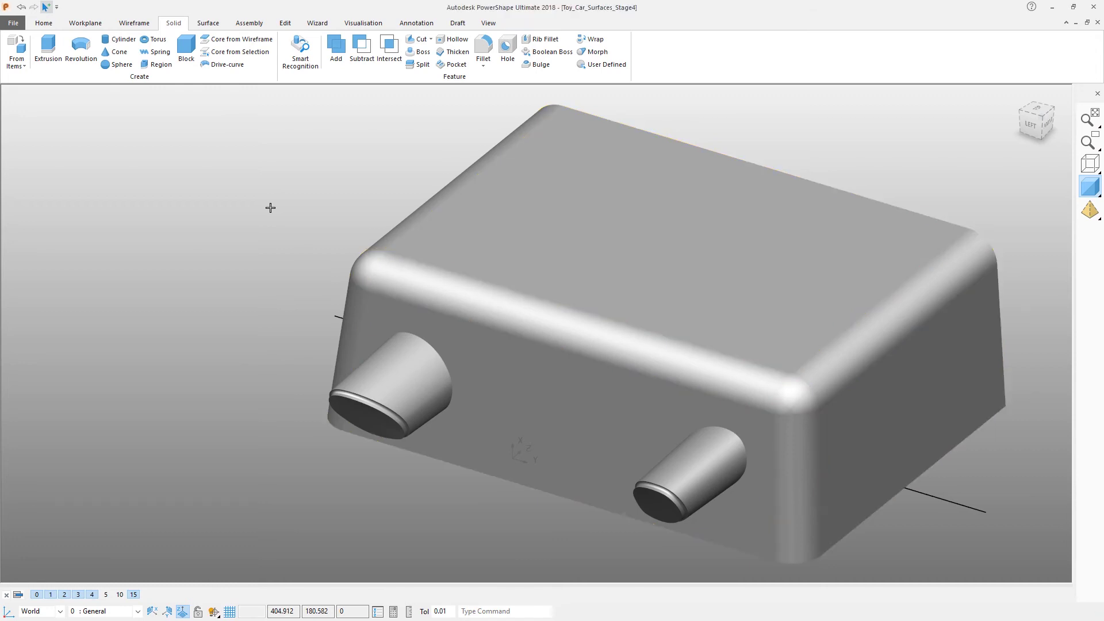
key(ctrl+v)
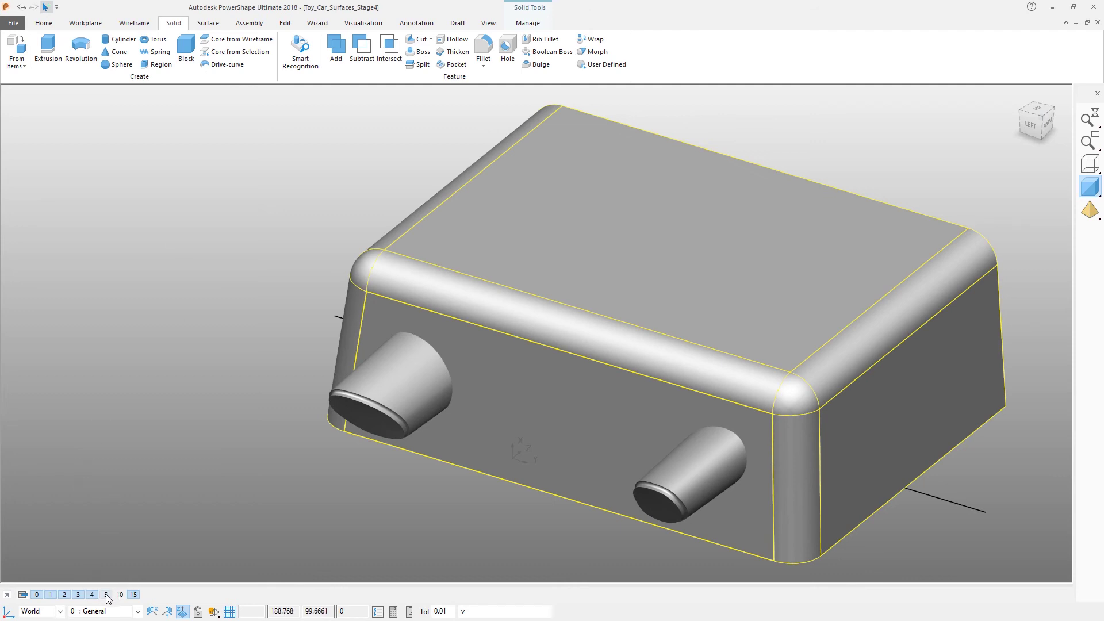
key(Escape)
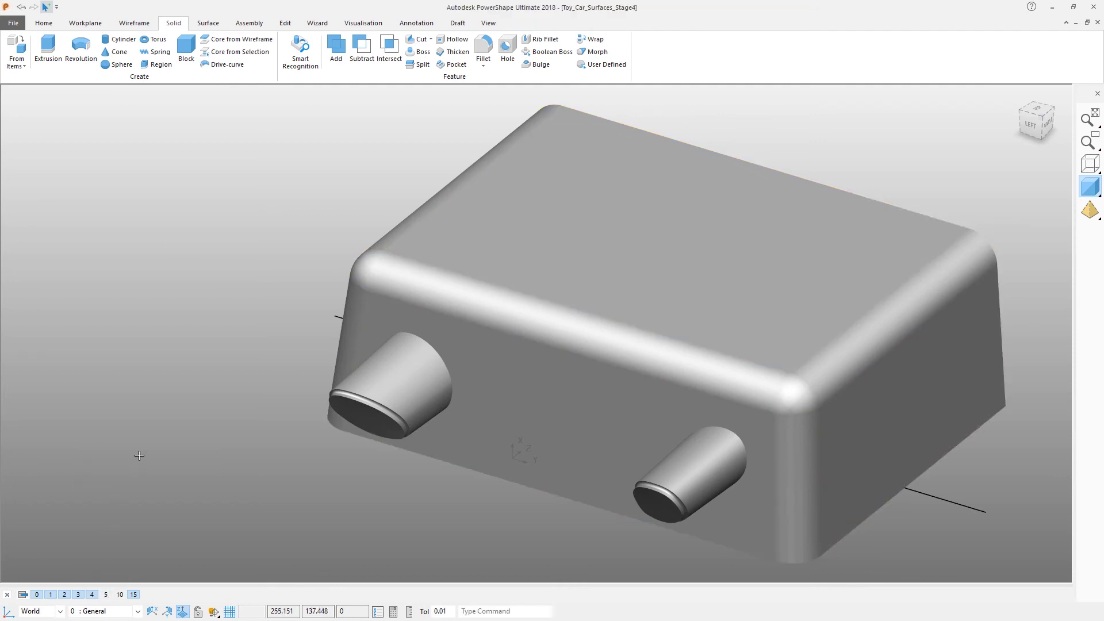
Step: Select the filleted block remaining in view and make it the active solid
click(461, 299)
middle_drag(461, 298, 518, 173)
click(333, 317)
click(530, 229)
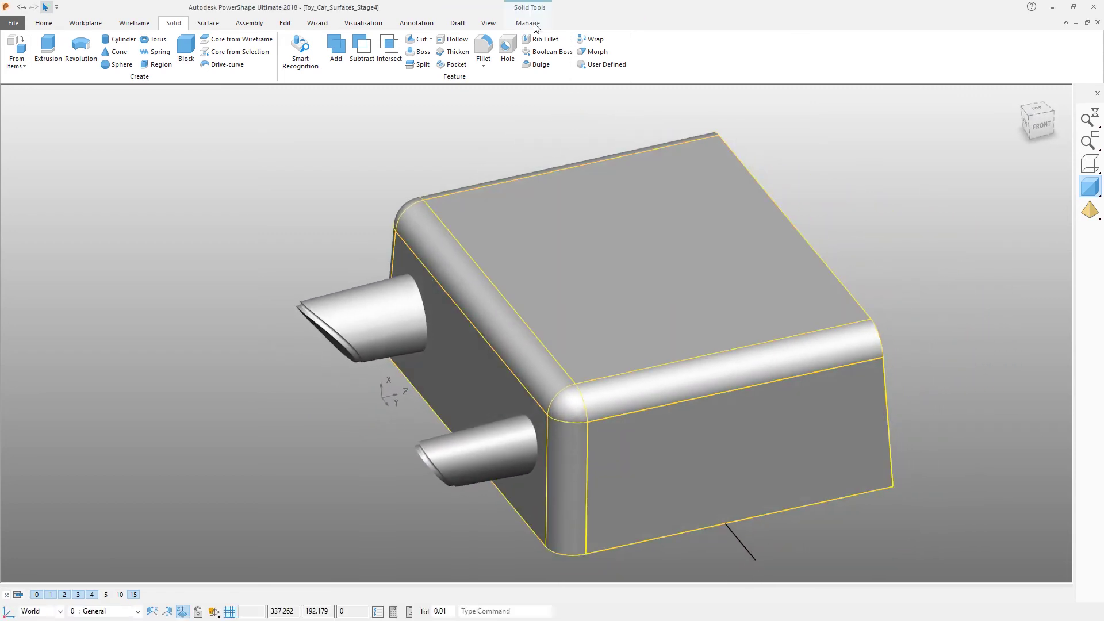
click(528, 23)
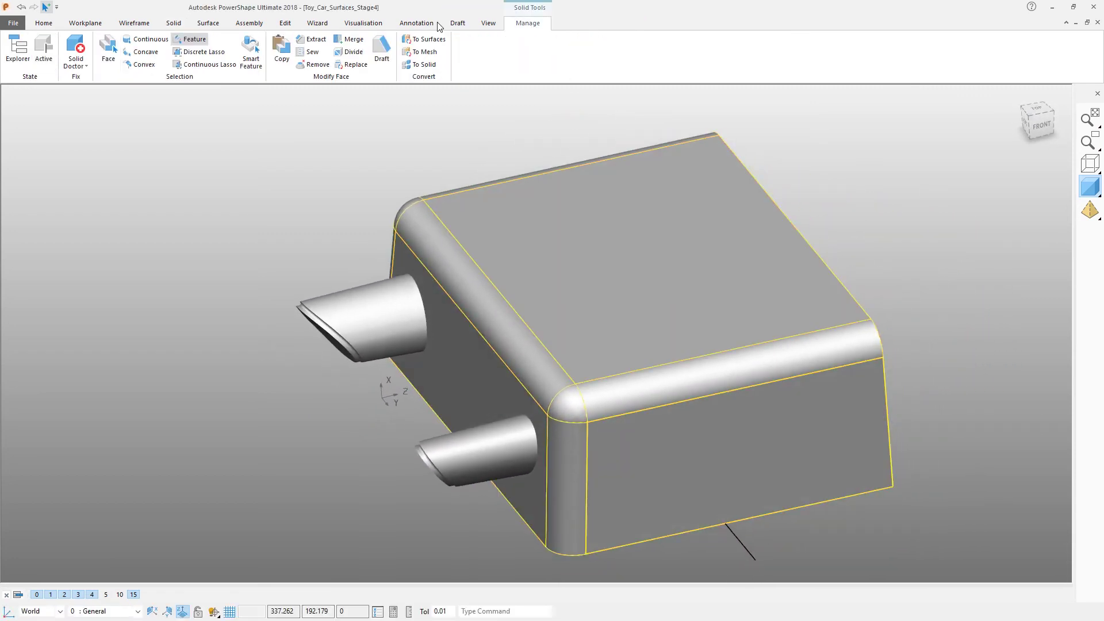
click(45, 46)
Step: Select both insert solids and add them to the active block as one solid
click(382, 272)
middle_drag(382, 273, 392, 252)
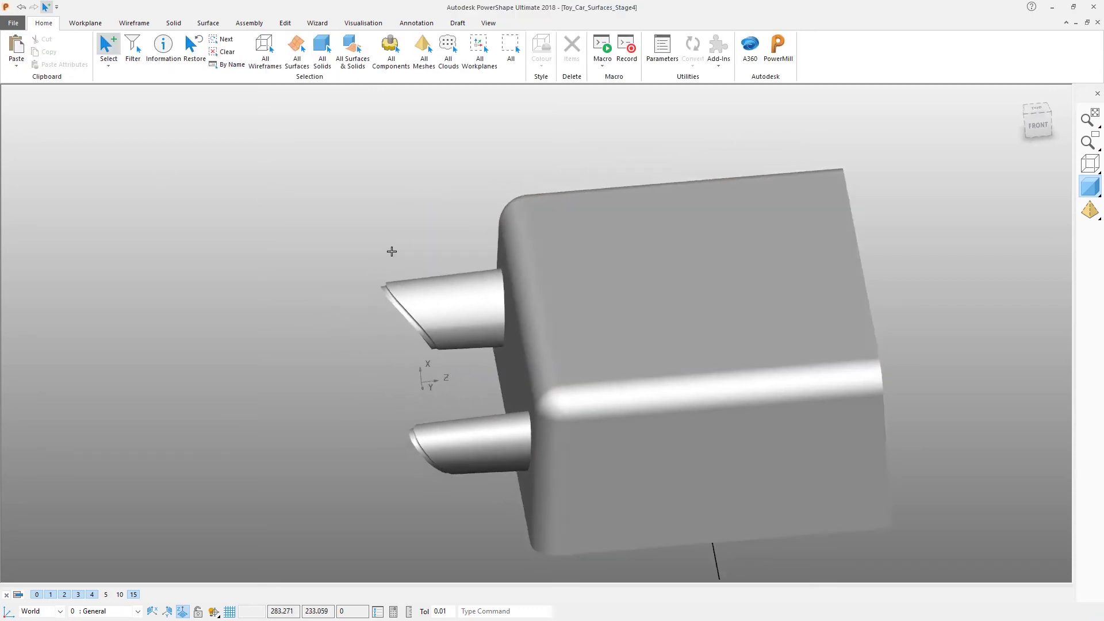
drag(424, 226, 490, 501)
middle_drag(278, 340, 366, 85)
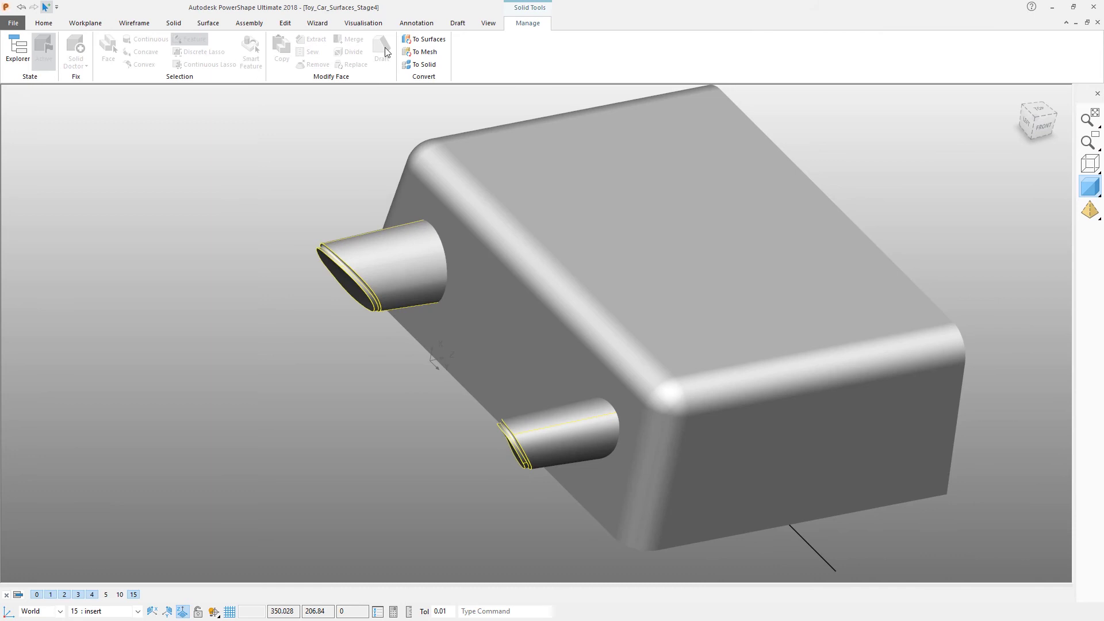
click(173, 23)
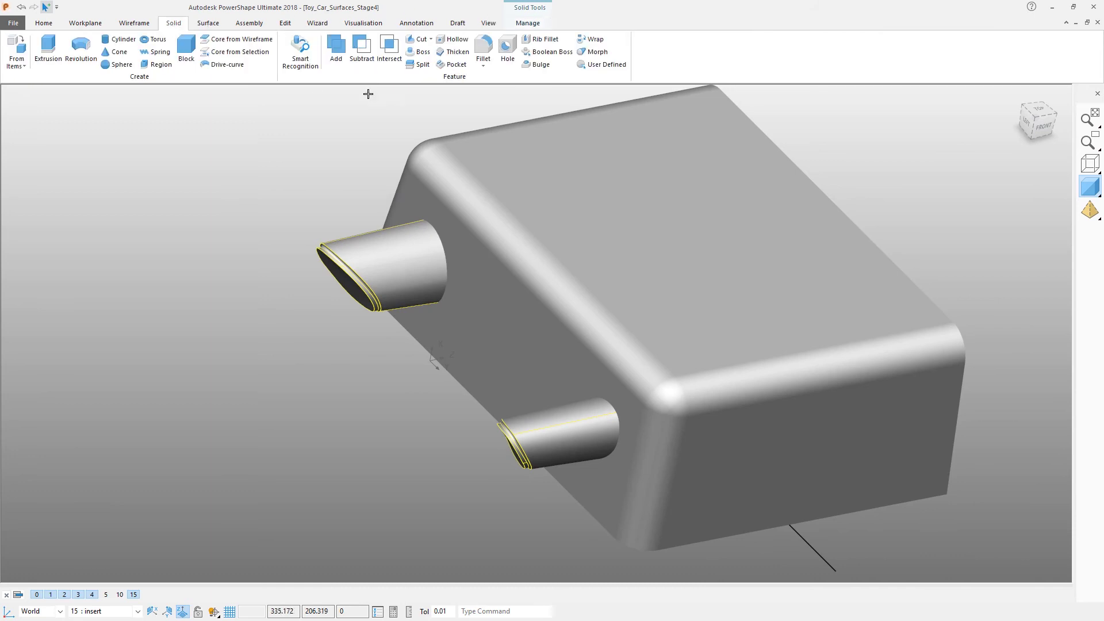
click(336, 46)
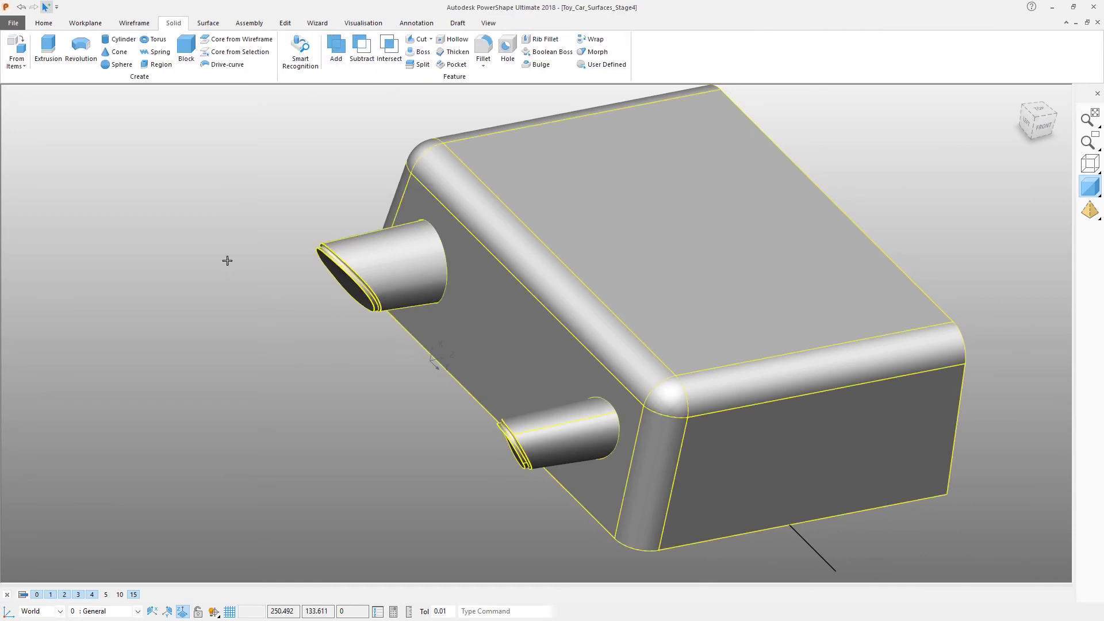
Step: Select the combined block and insert solid and move it to level 15, the insert level
middle_drag(227, 259, 388, 571)
click(468, 262)
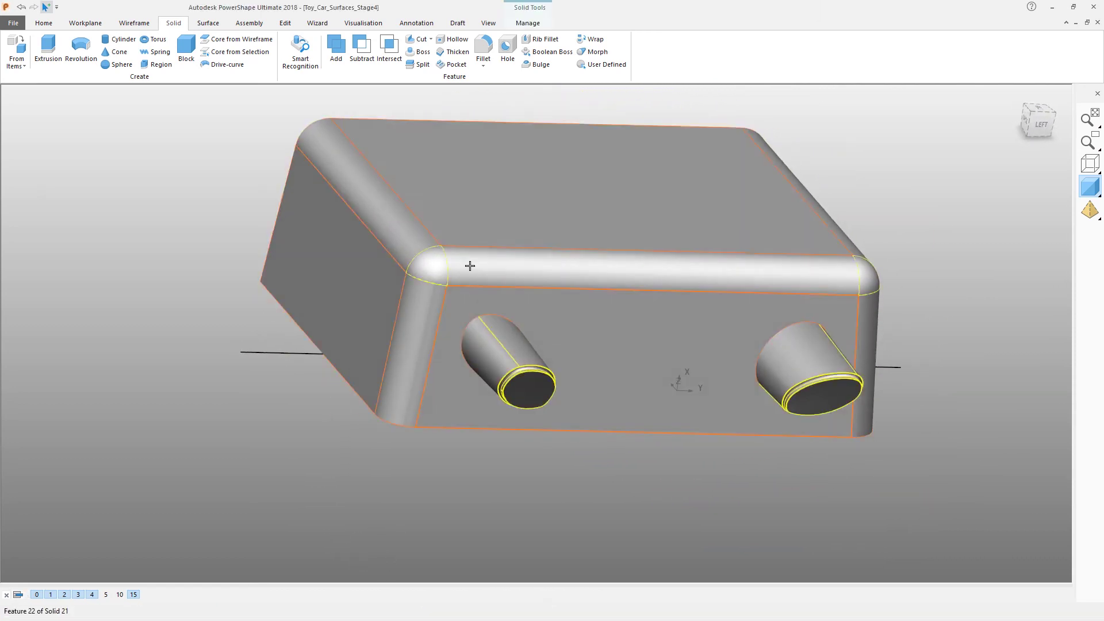
middle_drag(468, 261, 134, 596)
right_click(134, 597)
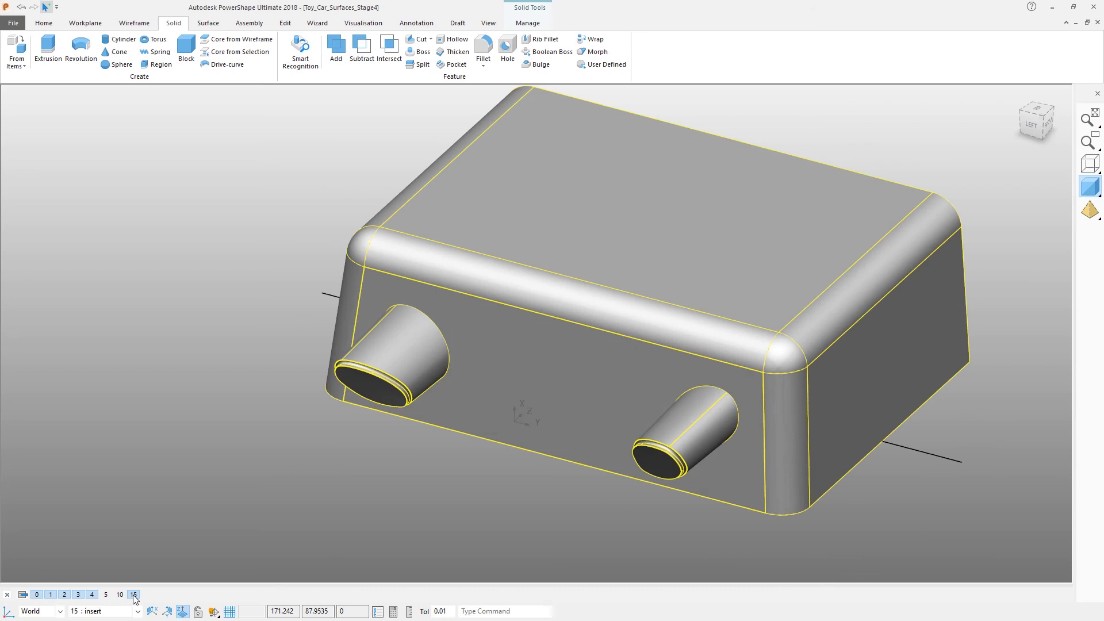
click(150, 507)
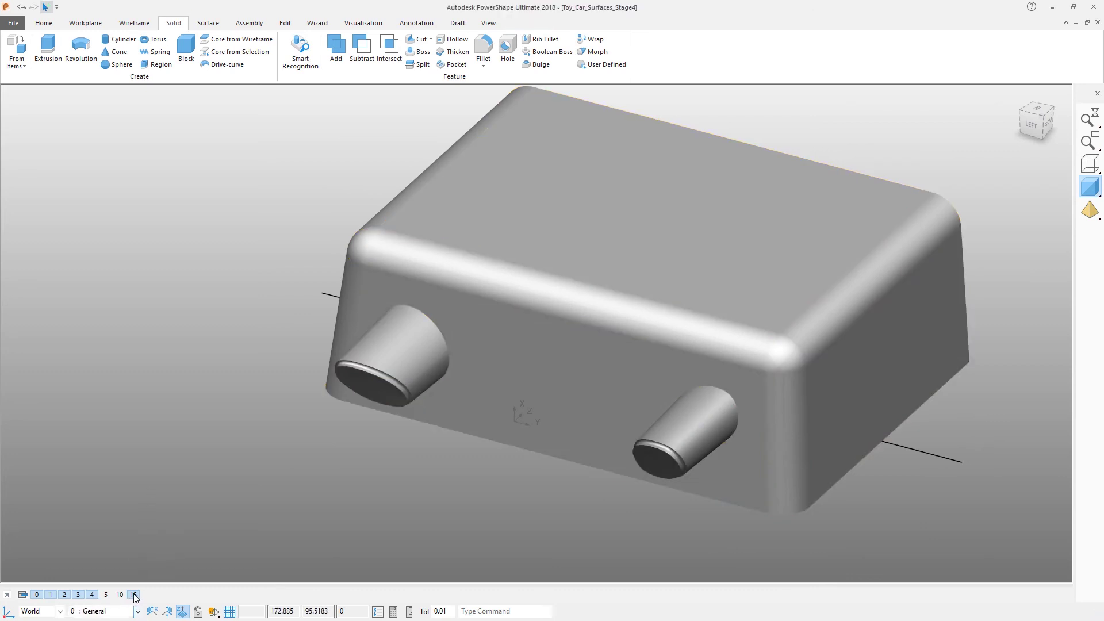
Step: Hide level 15 and delete the leftover construction line
click(133, 595)
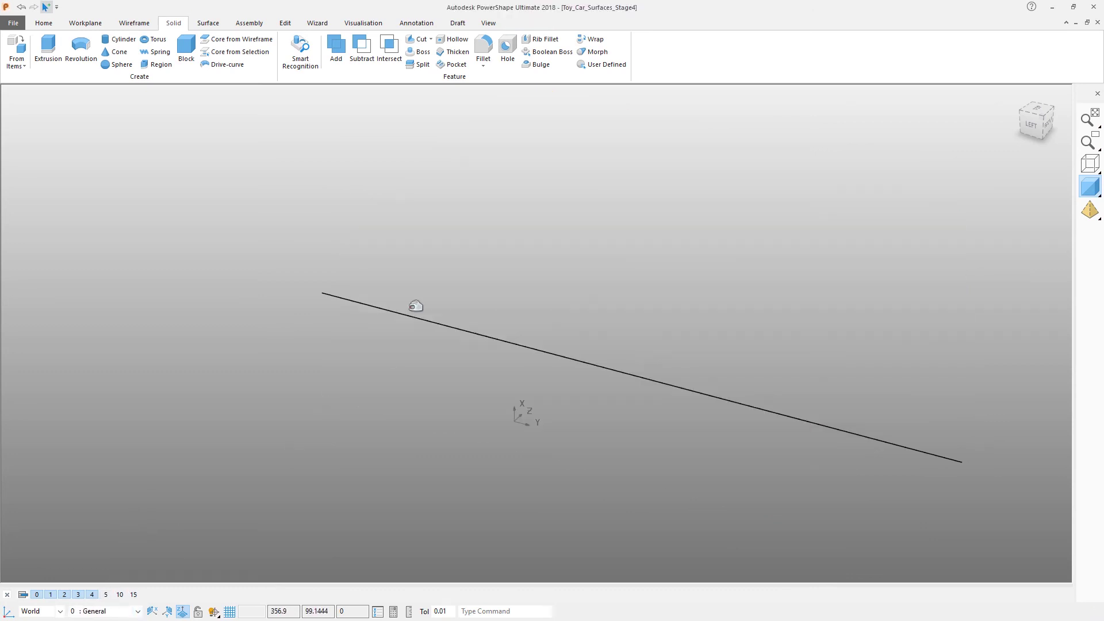
click(413, 317)
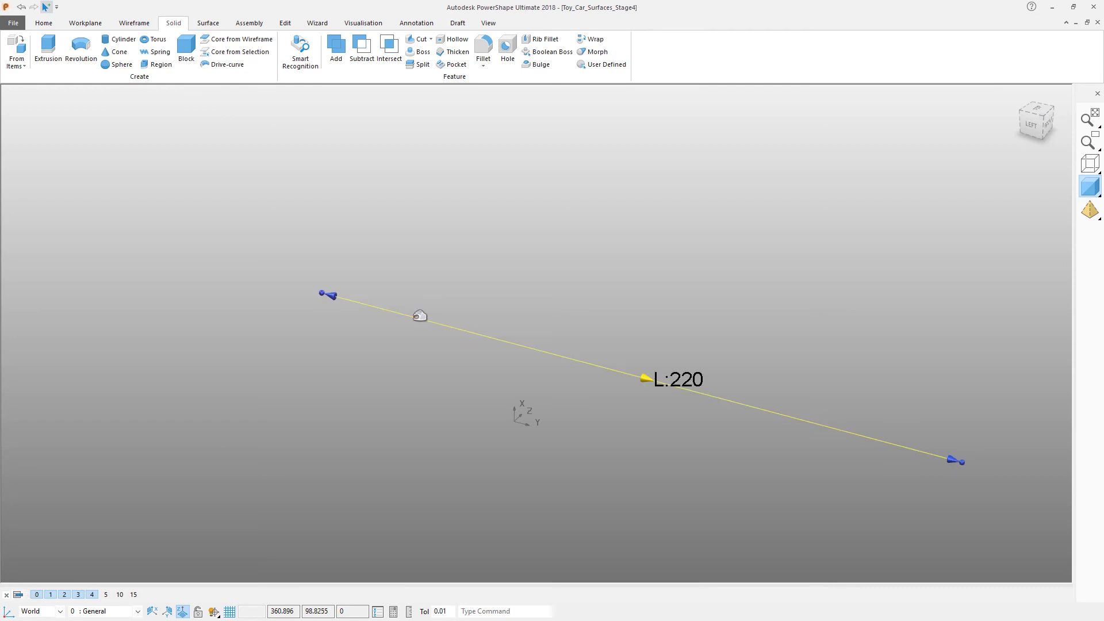
key(Delete)
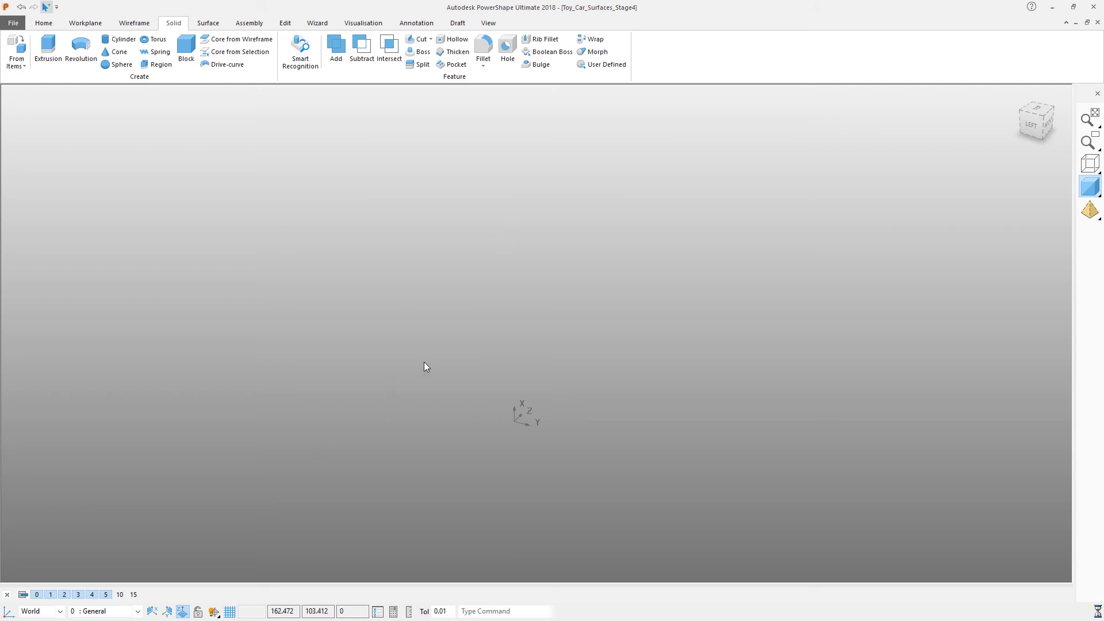
Step: Show level 5 and clear the cavity solid from view around the copied block
scroll(426, 366, down, 10)
middle_drag(561, 346, 647, 224)
scroll(508, 343, up, 4)
click(673, 185)
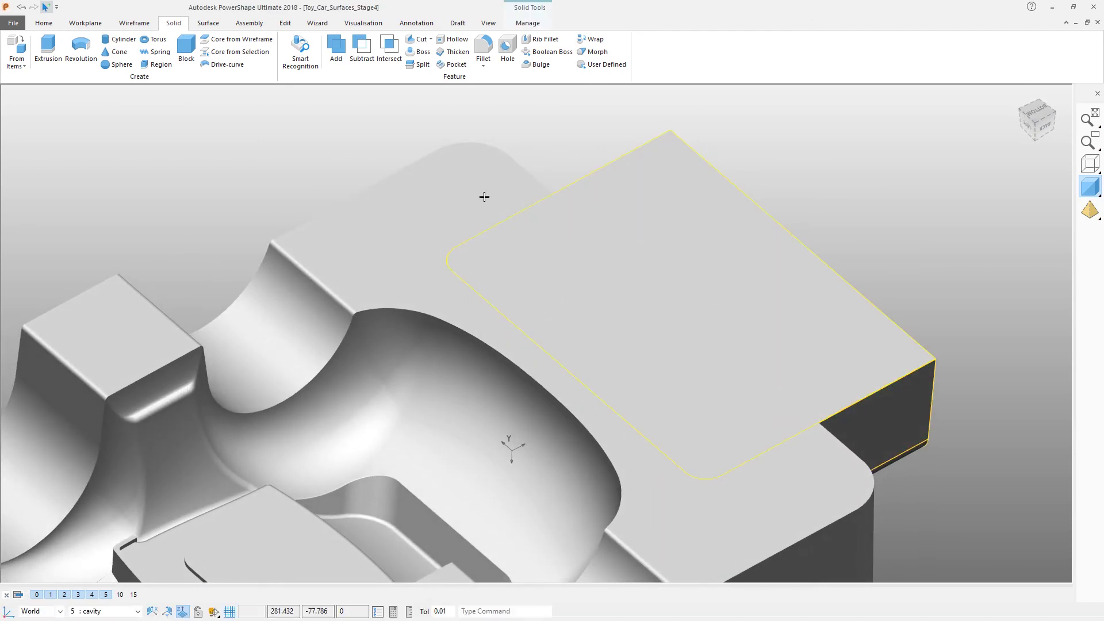
middle_drag(484, 196, 594, 126)
click(519, 147)
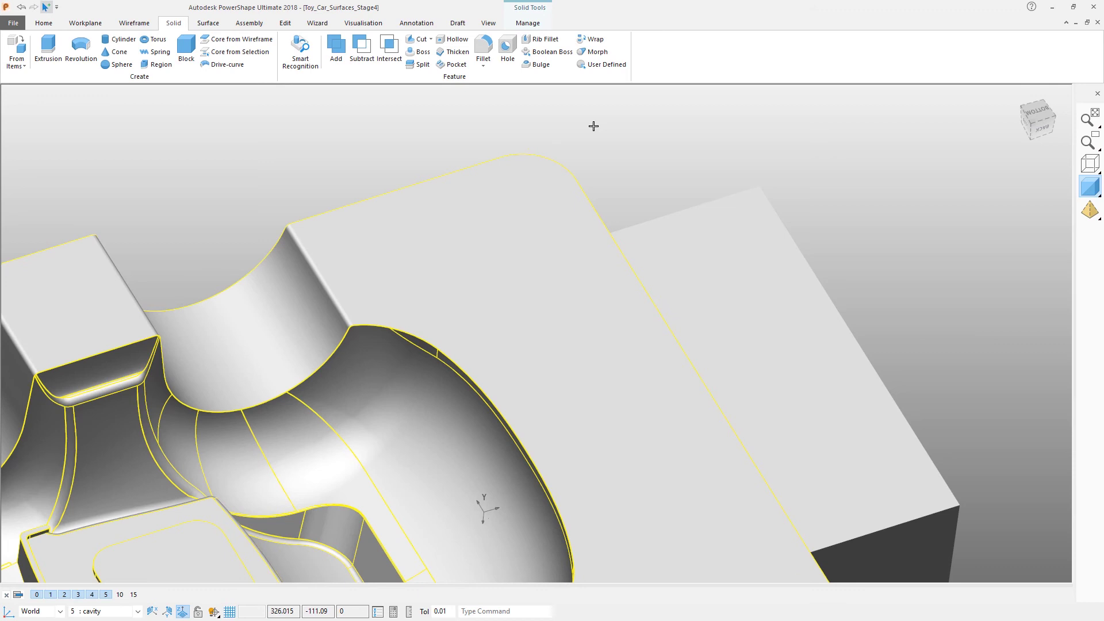
key(Delete)
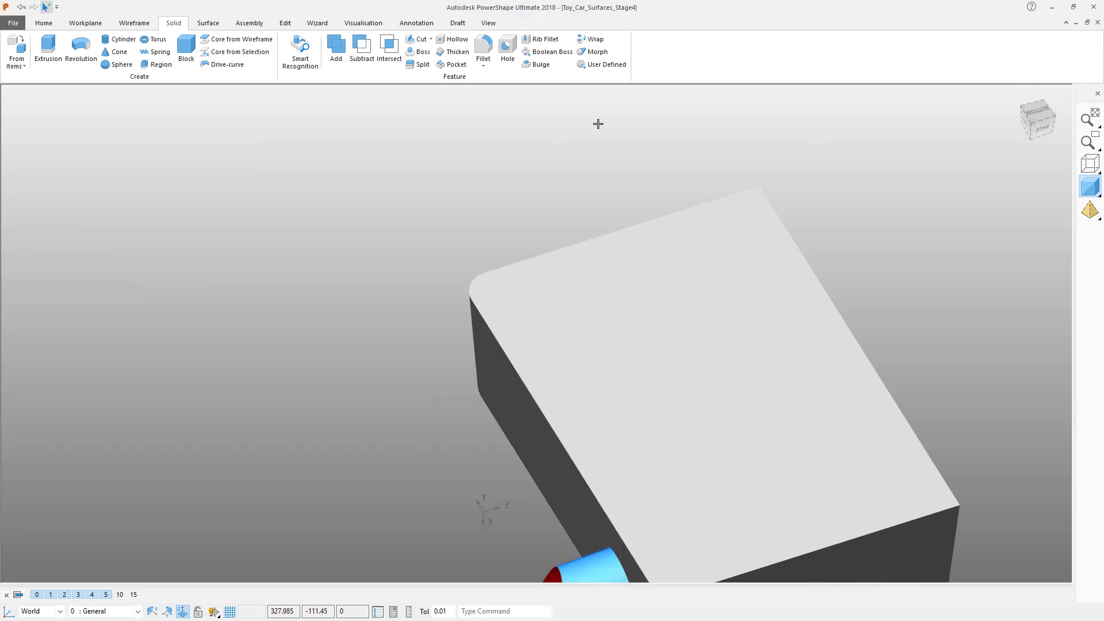
Step: Select the block copy on the cavity level and display its feature history in the solid Explorer
click(689, 382)
middle_drag(685, 382, 626, 341)
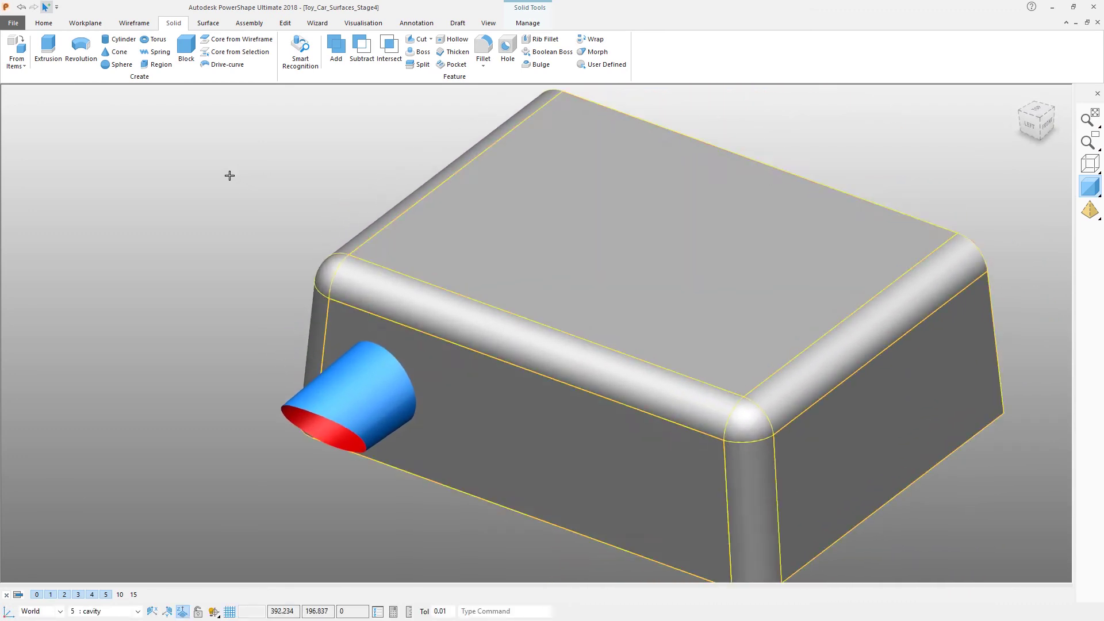
middle_drag(229, 176, 234, 178)
click(614, 257)
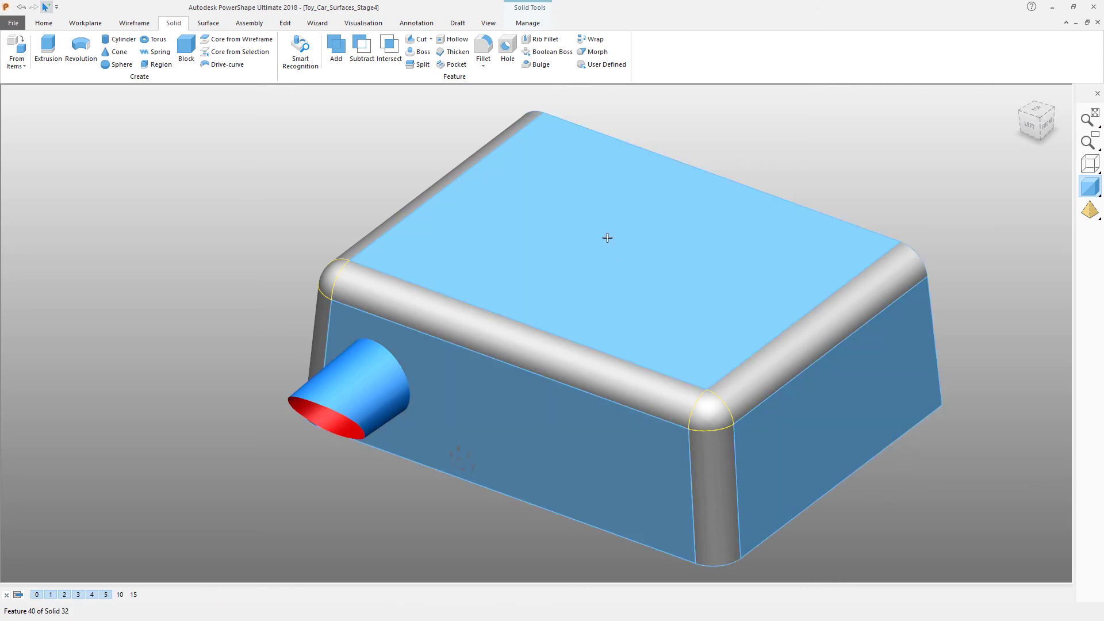
click(528, 23)
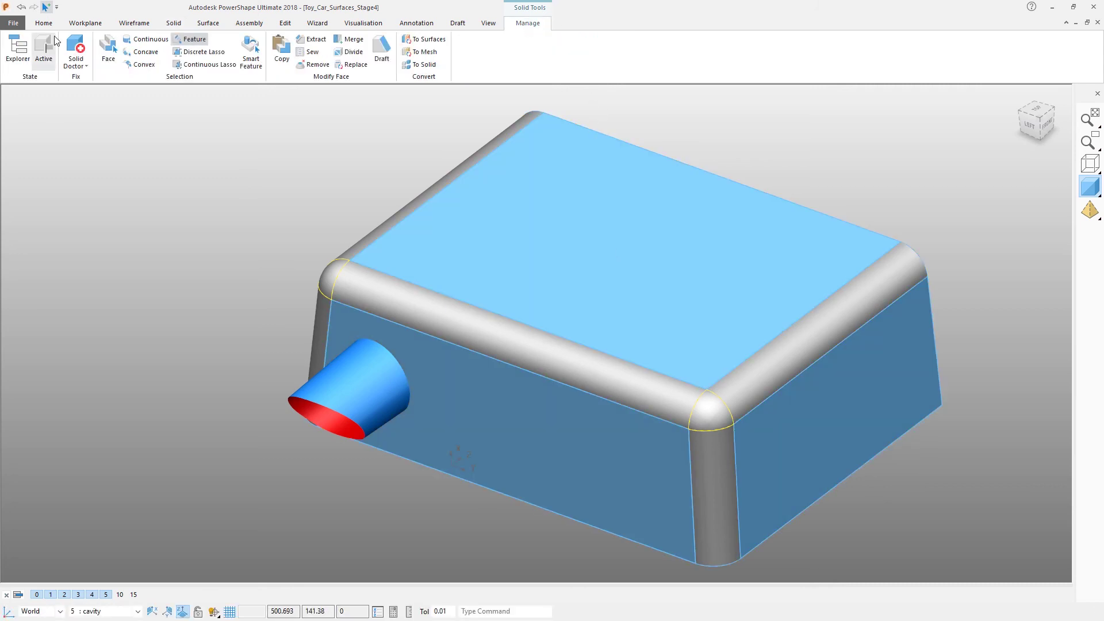
click(18, 49)
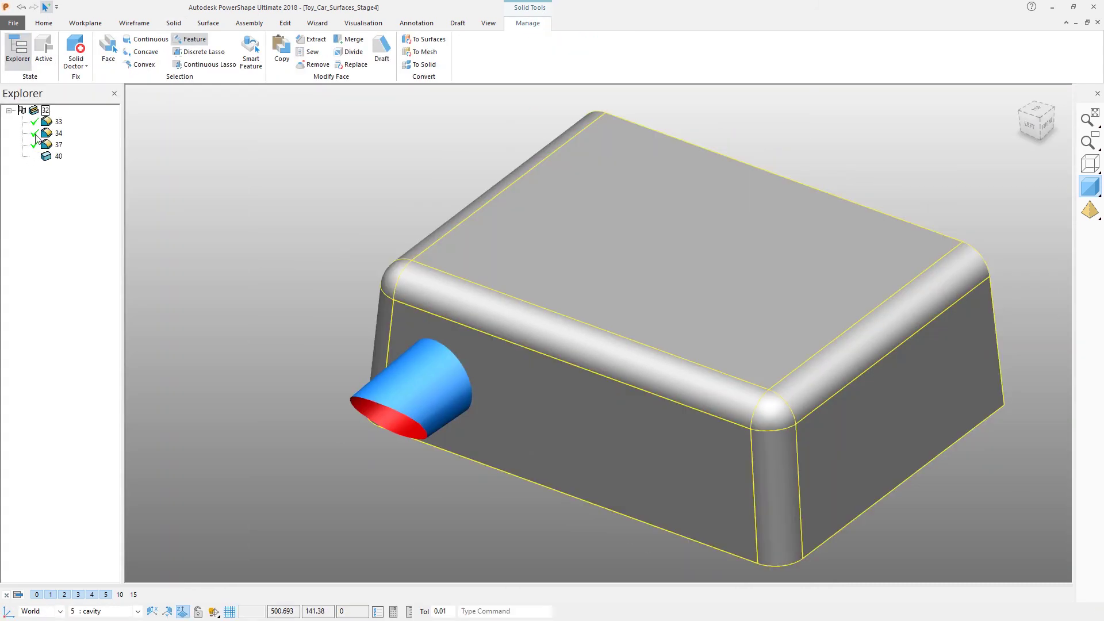
Step: Set the radius of all three fillet features on the block copy to 8
click(49, 124)
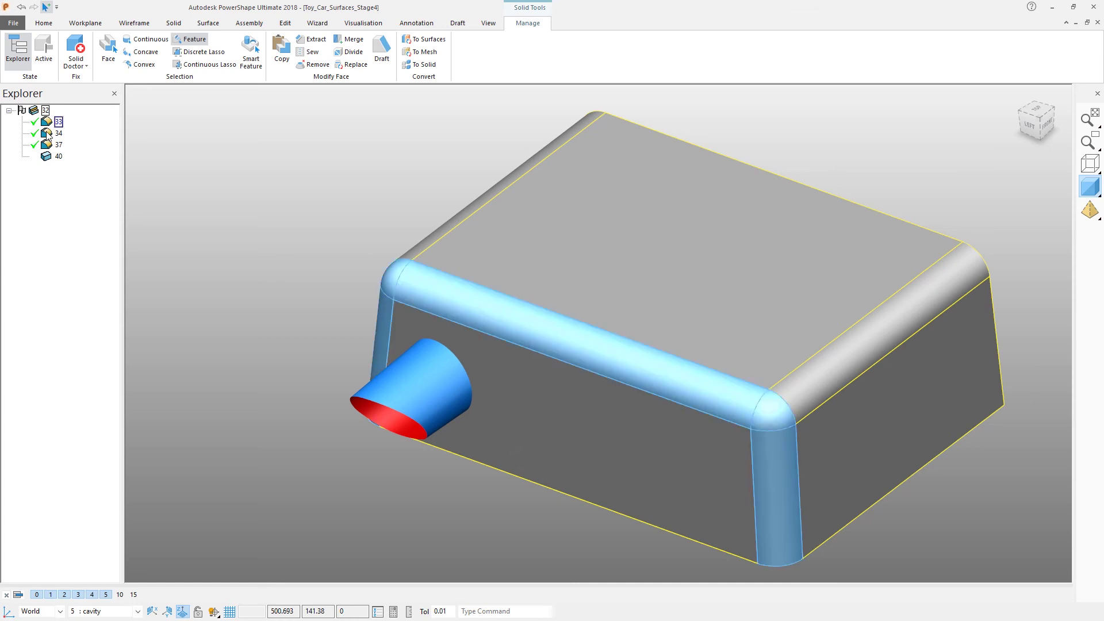
click(48, 134)
click(47, 145)
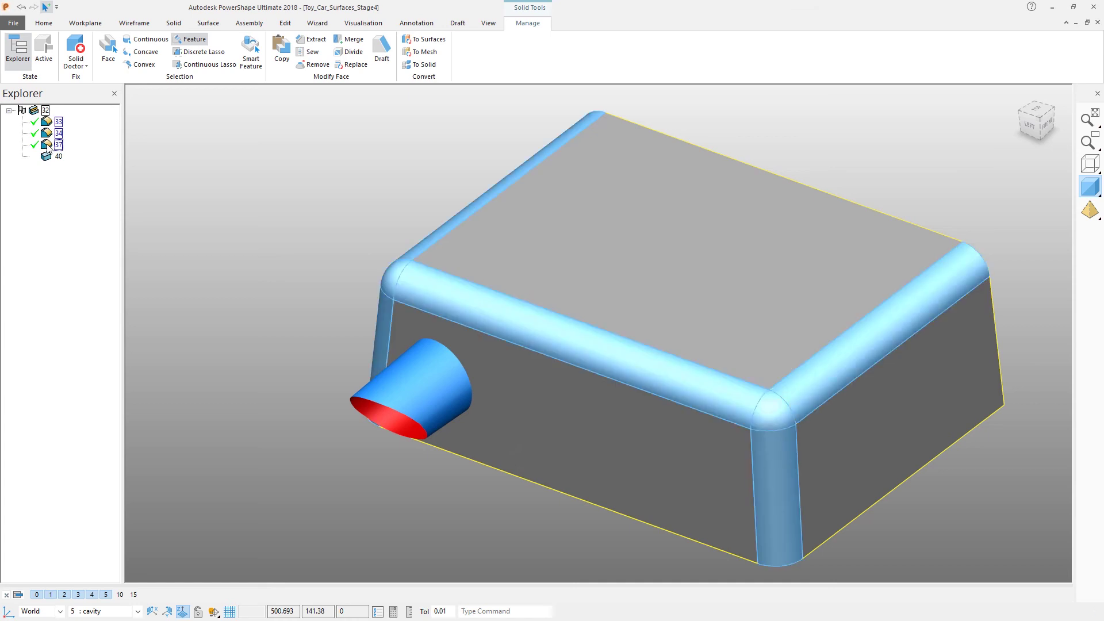
right_click(50, 125)
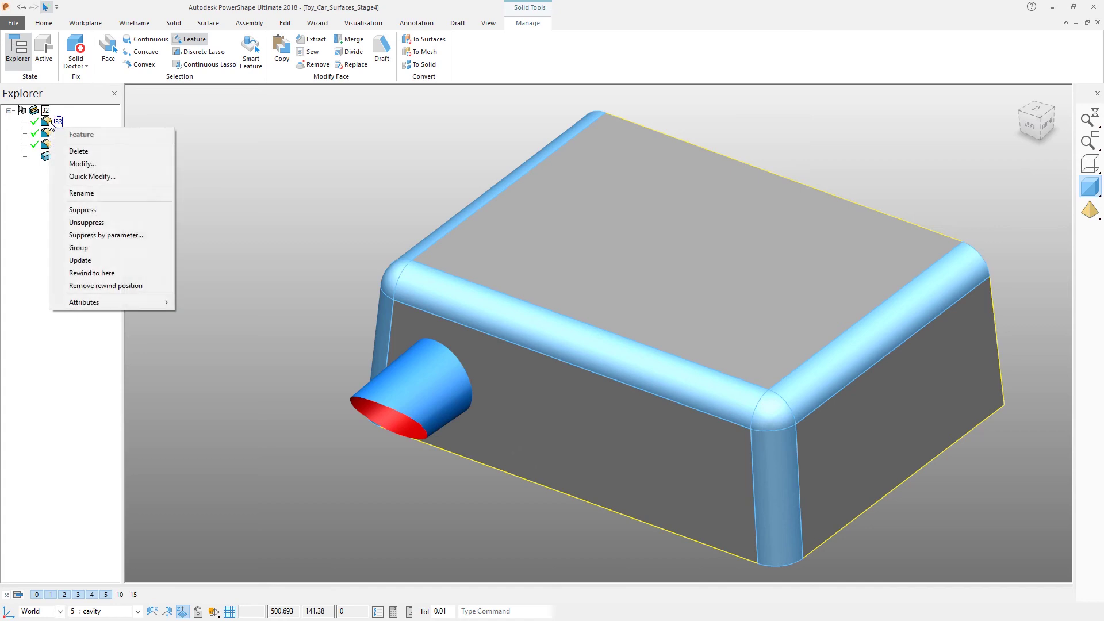
click(87, 165)
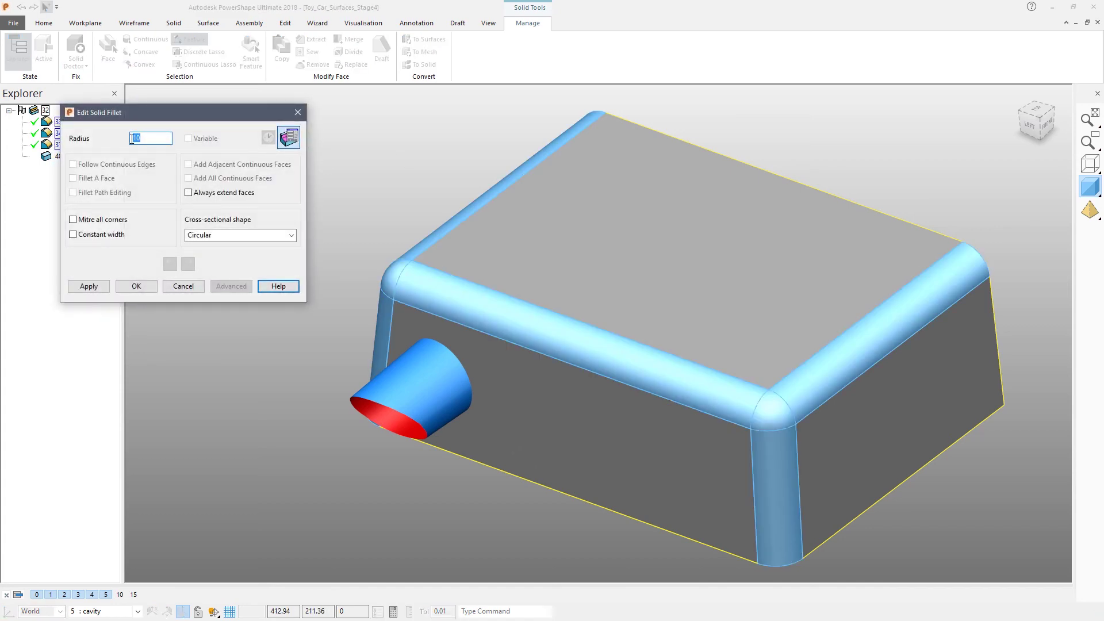
text(8)
click(89, 287)
click(175, 286)
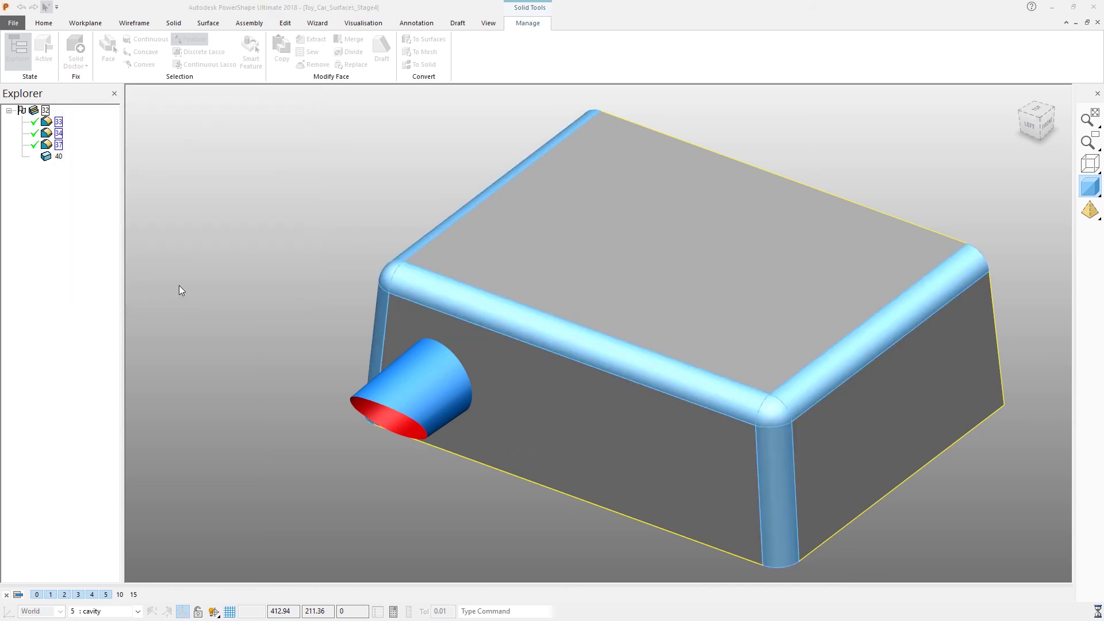
click(249, 175)
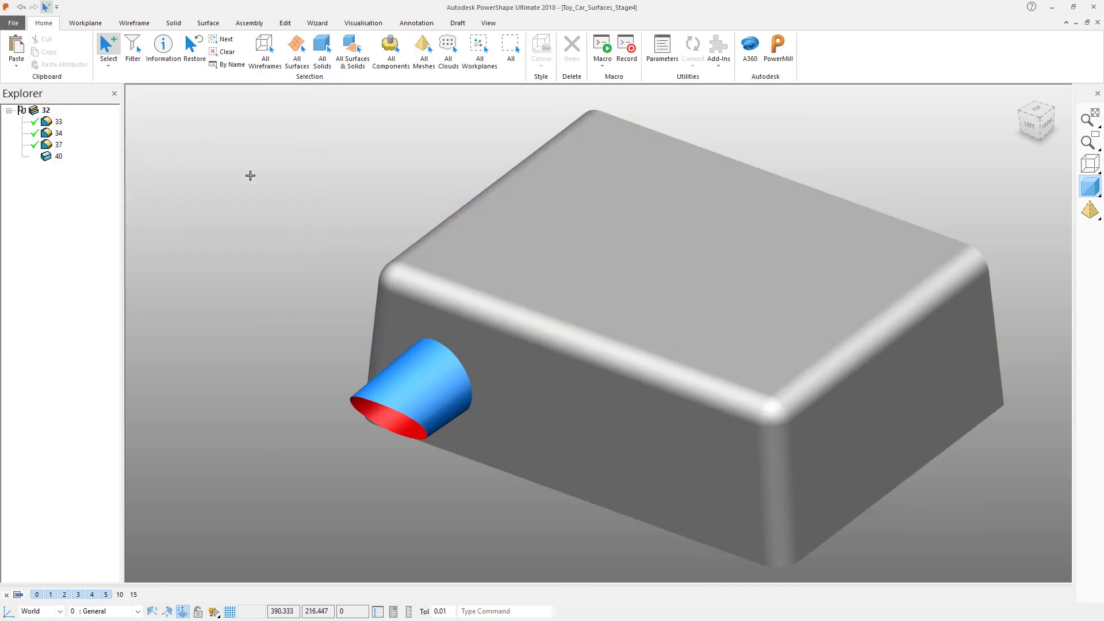
Step: Bring the blanked cavity solid back into view and make it the active solid
scroll(254, 194, down, 3)
key(ctrl+l)
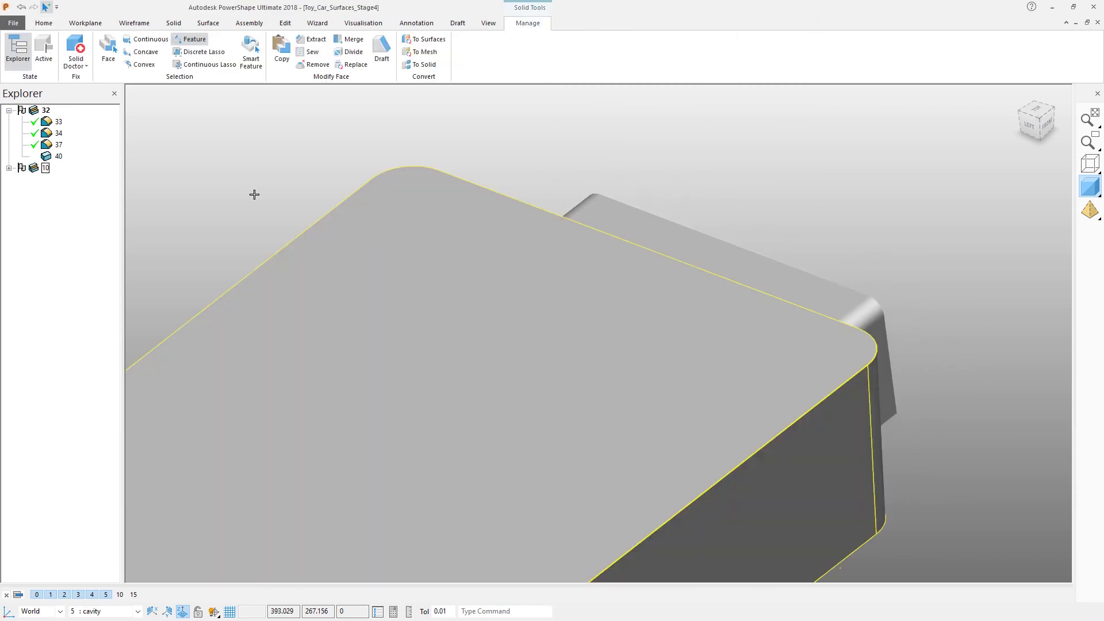
click(542, 190)
click(485, 212)
middle_drag(561, 216, 526, 40)
click(44, 48)
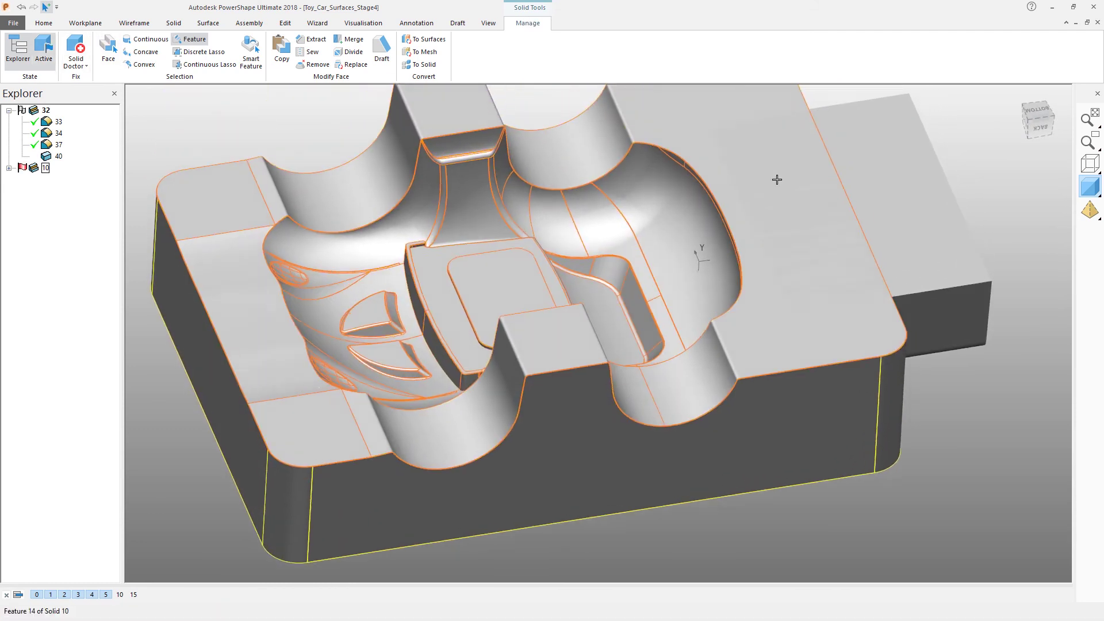
Step: Subtract the filleted block copy from the active cavity solid
scroll(777, 167, up, 4)
click(765, 129)
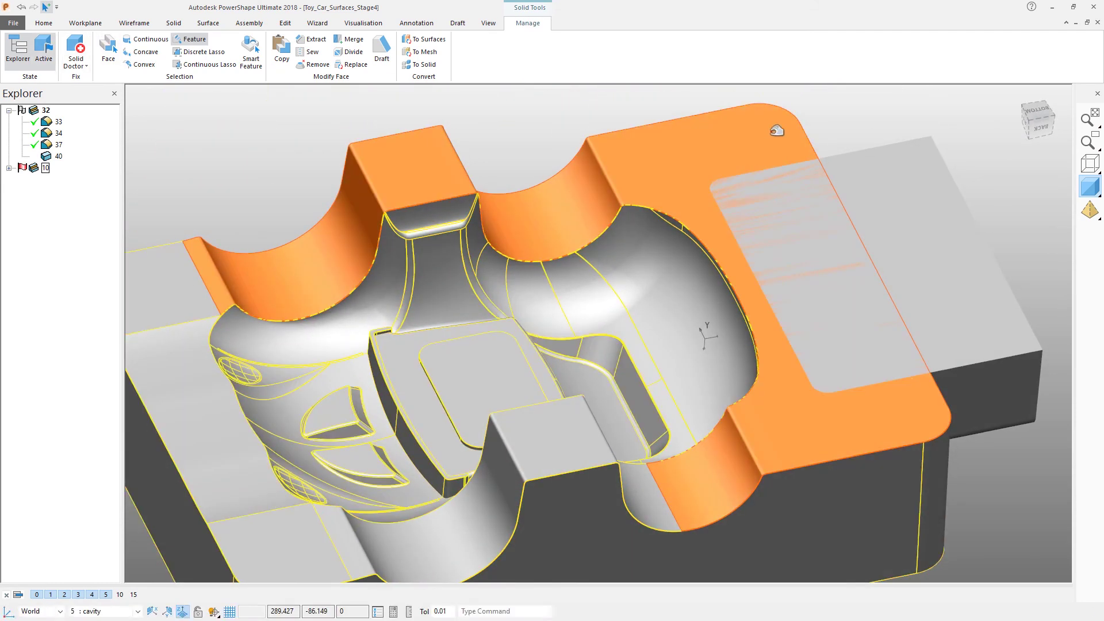
middle_drag(821, 119, 831, 121)
click(831, 121)
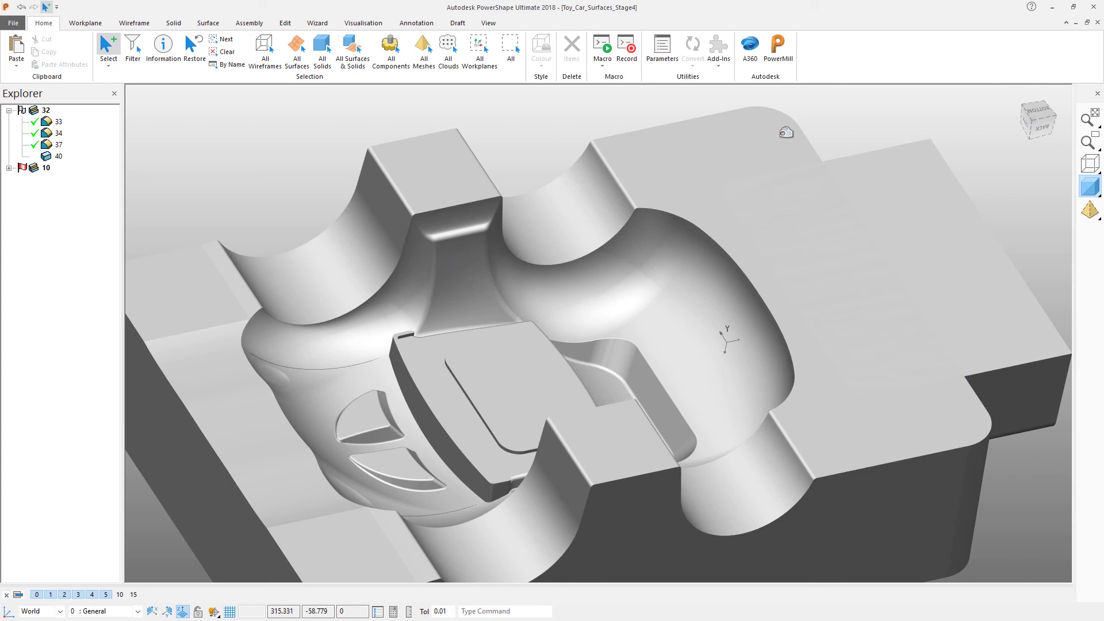
click(769, 127)
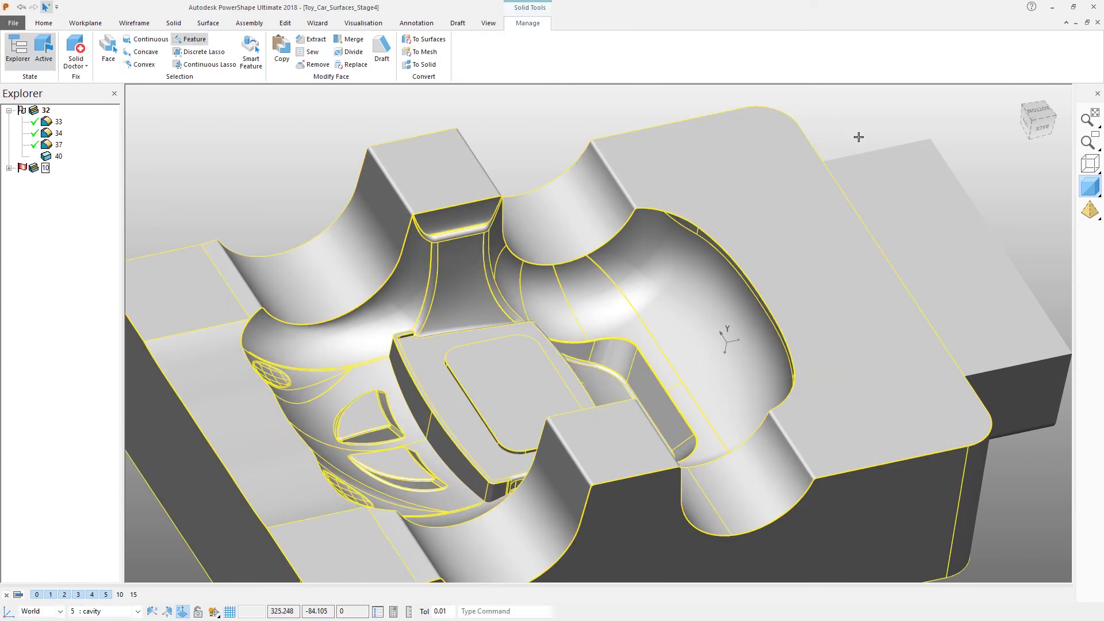
click(859, 137)
click(892, 170)
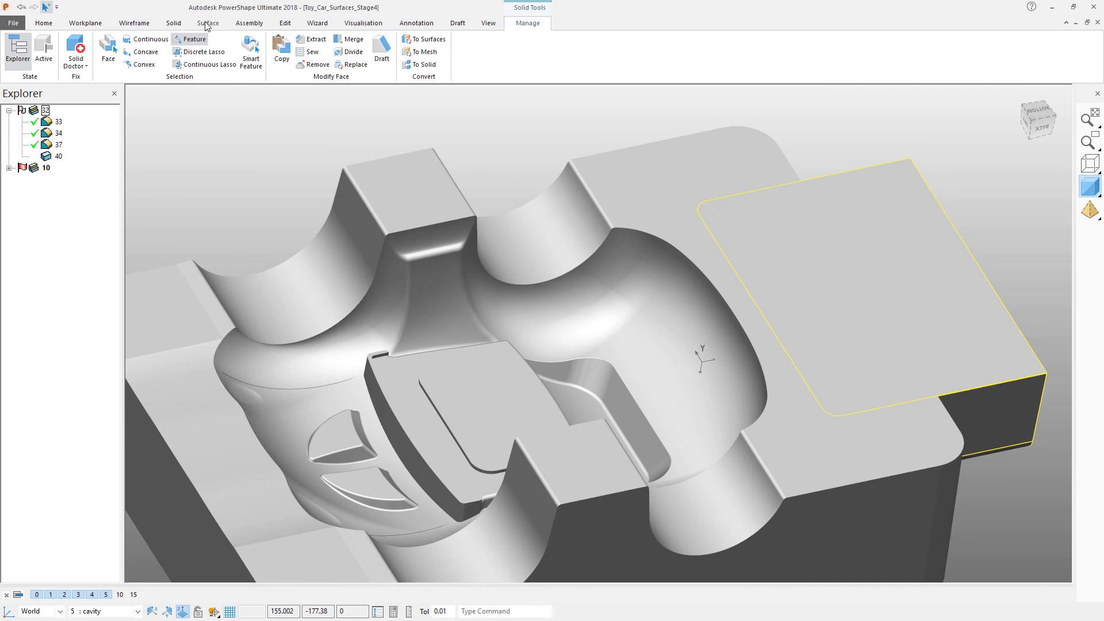
click(172, 25)
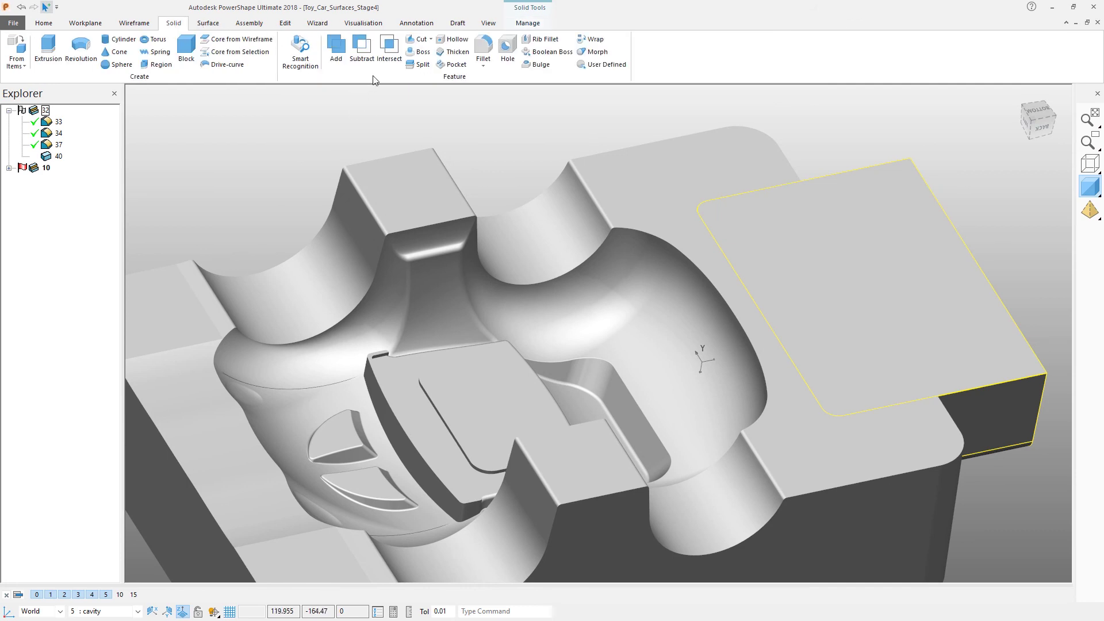
click(362, 47)
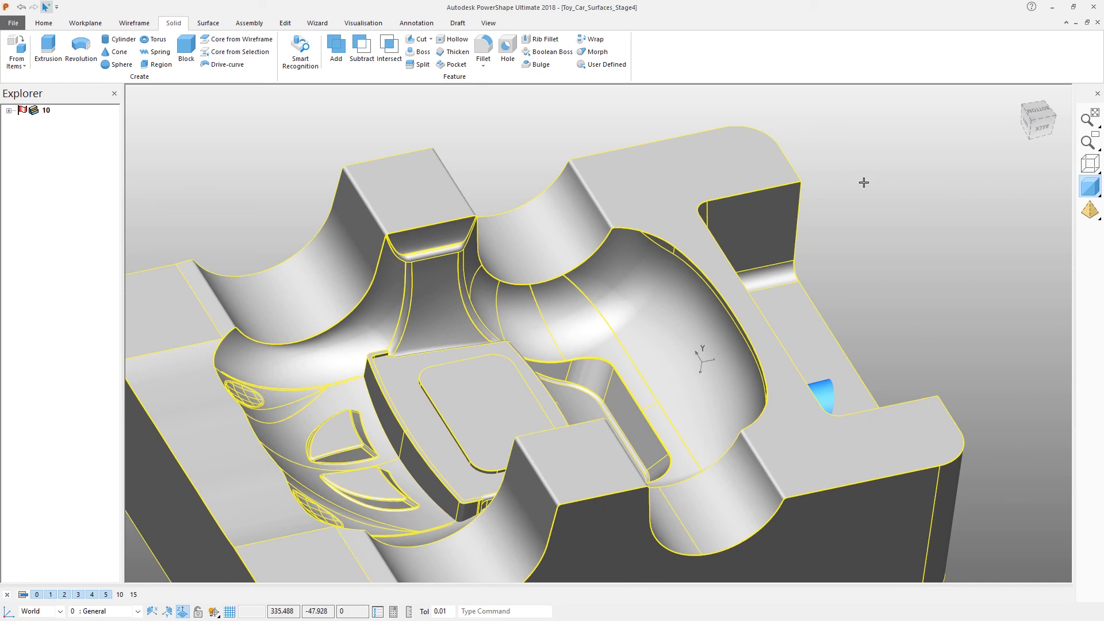
click(886, 290)
Step: Extend the cylindrical surface extrusion about 17.7 mm in its second direction, into the car cavity
scroll(887, 295, up, 5)
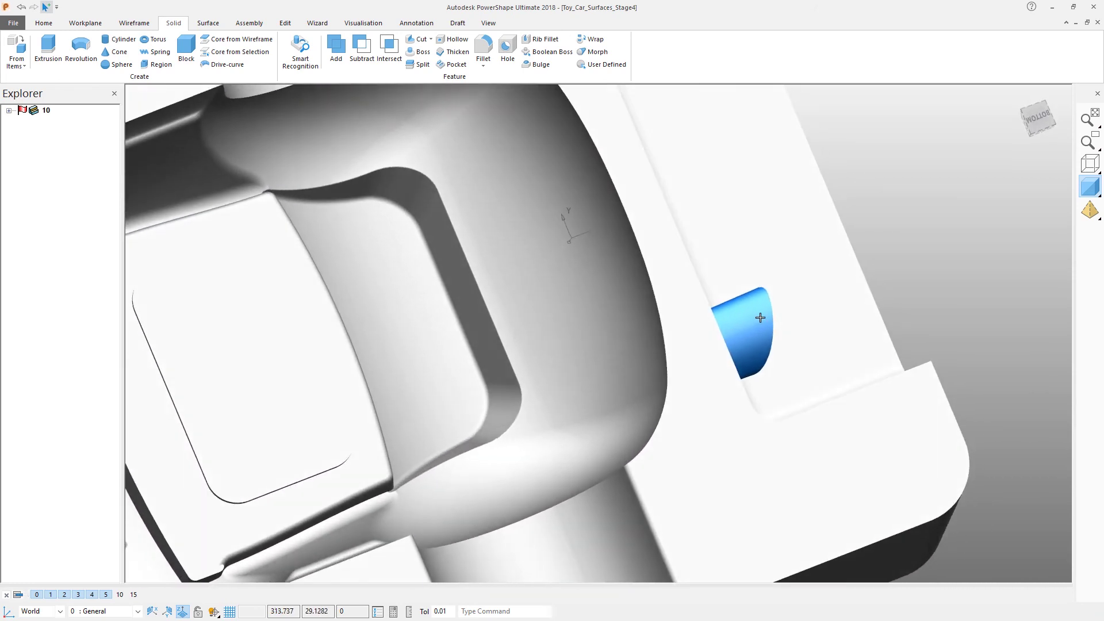
click(752, 316)
scroll(773, 367, up, 4)
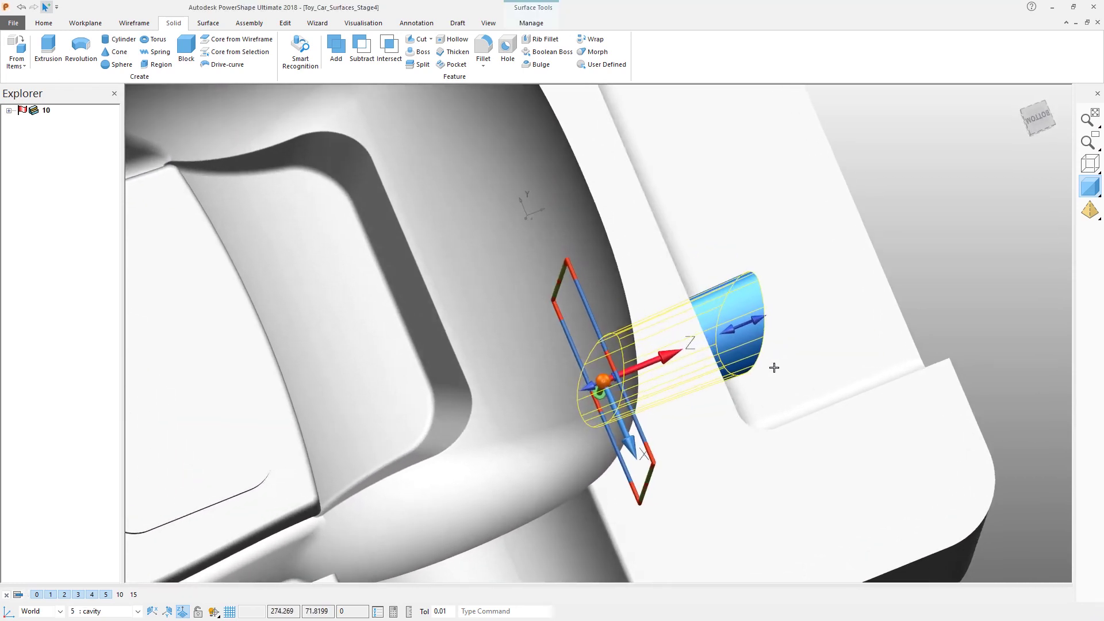
middle_drag(676, 393, 649, 365)
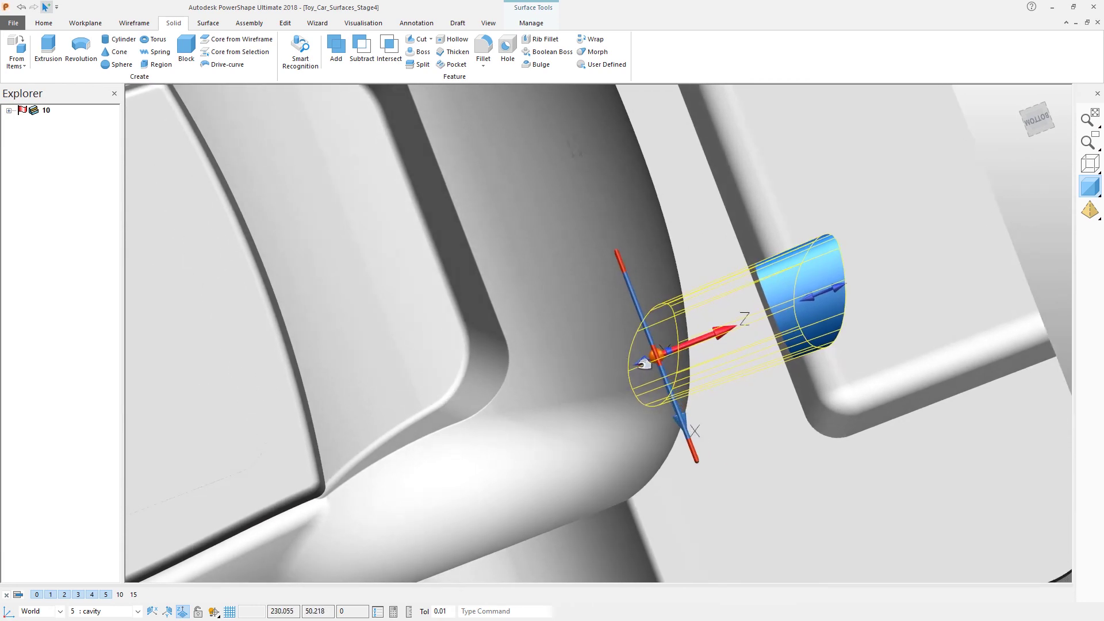
drag(645, 364, 563, 374)
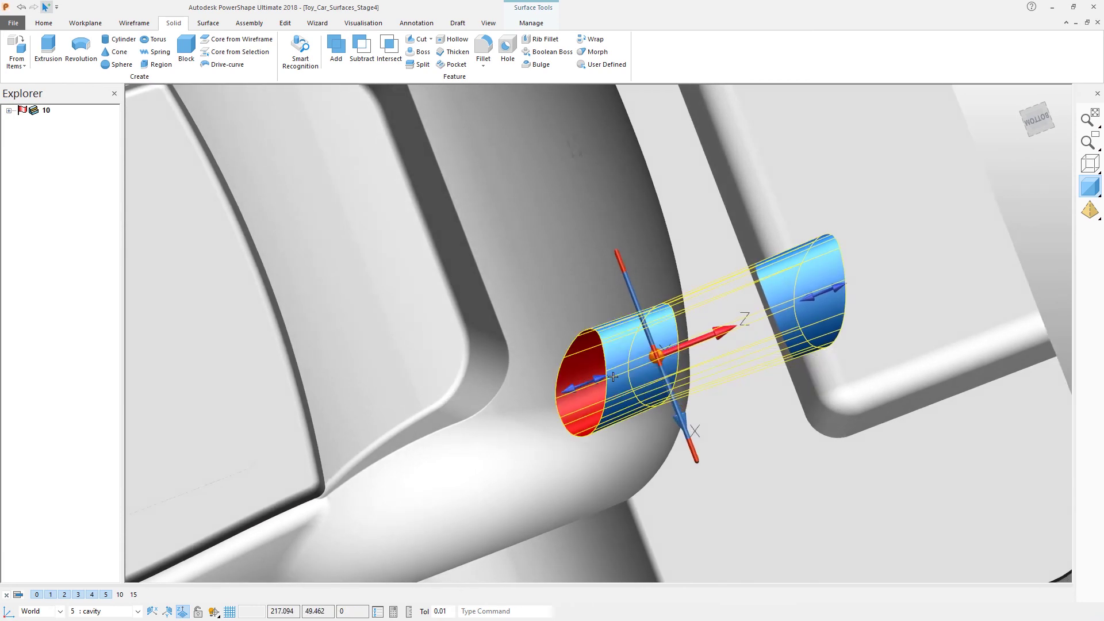
middle_drag(562, 373, 643, 342)
Step: Enable a separate draft angle for the extrusion's second direction and set it to -2
right_click(644, 341)
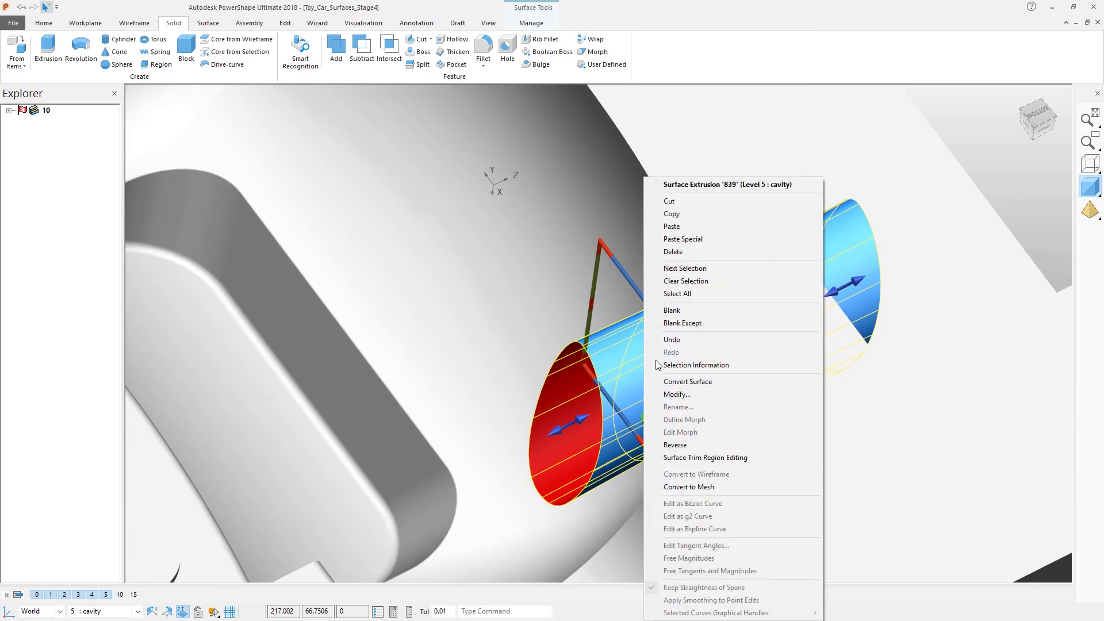
click(677, 395)
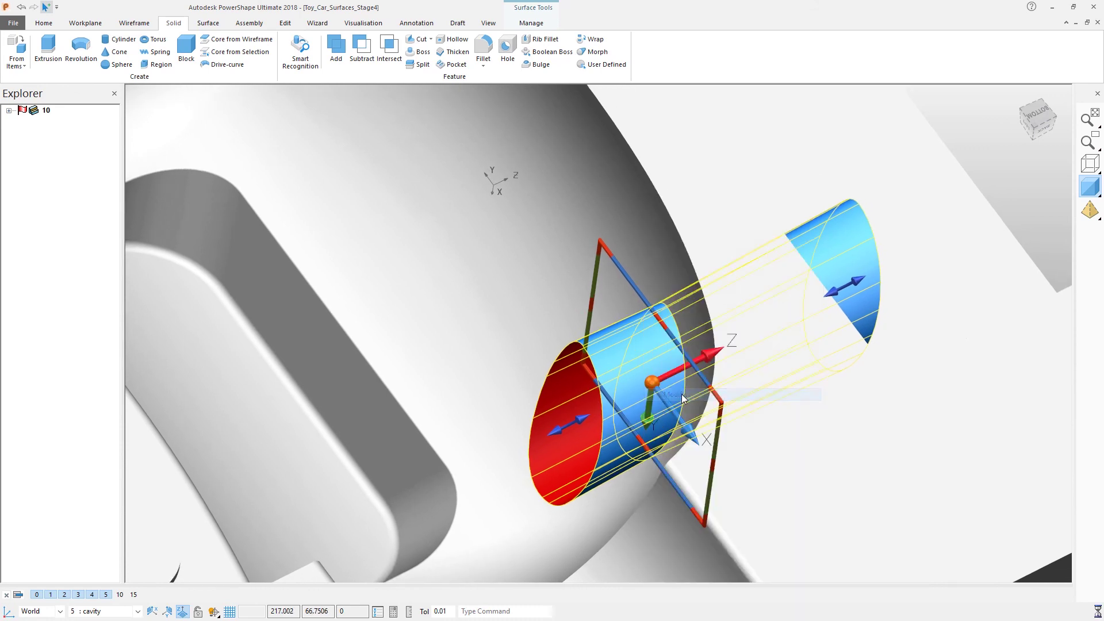
click(131, 229)
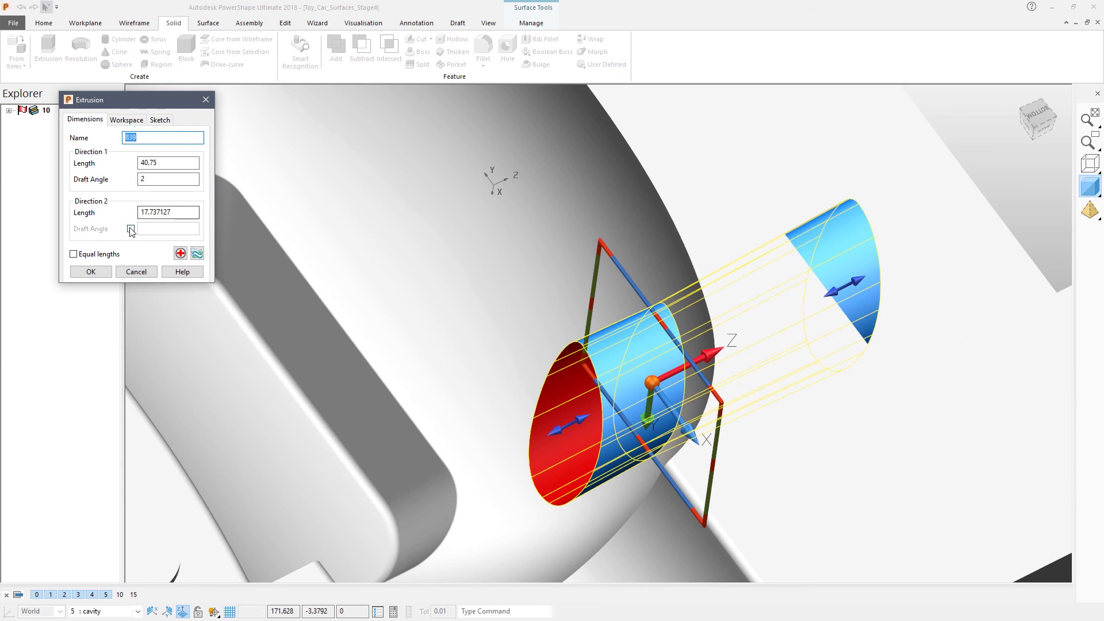
click(142, 229)
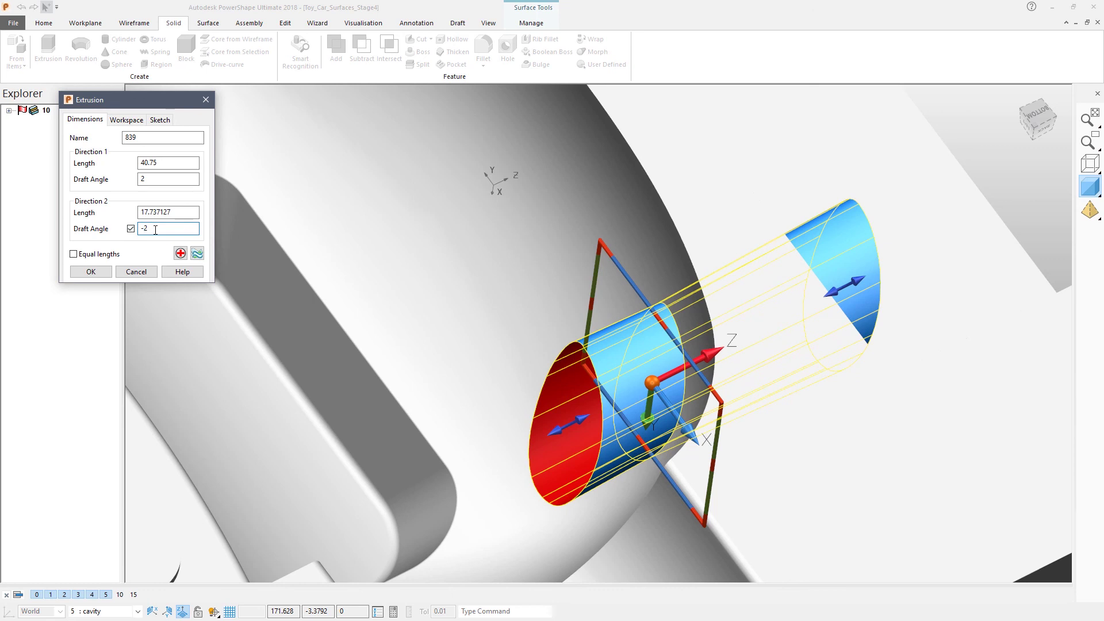
click(166, 180)
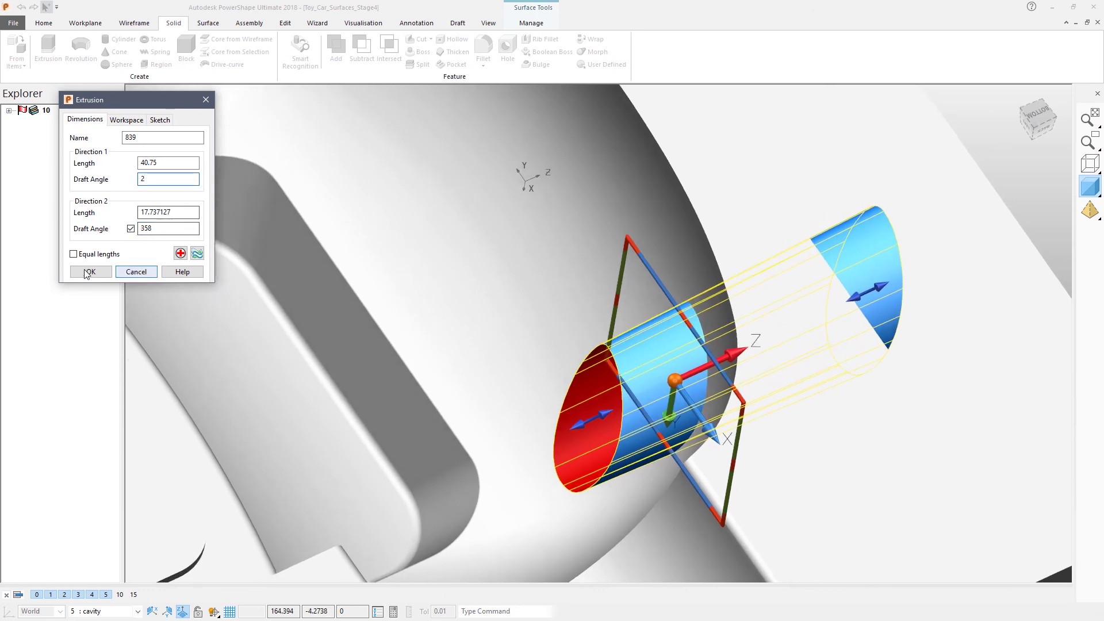
click(88, 272)
Step: Mirror a copy of the cylindrical extrusion across the ZX plane to the opposite side of the cavity
middle_drag(644, 365, 719, 403)
scroll(715, 398, down, 4)
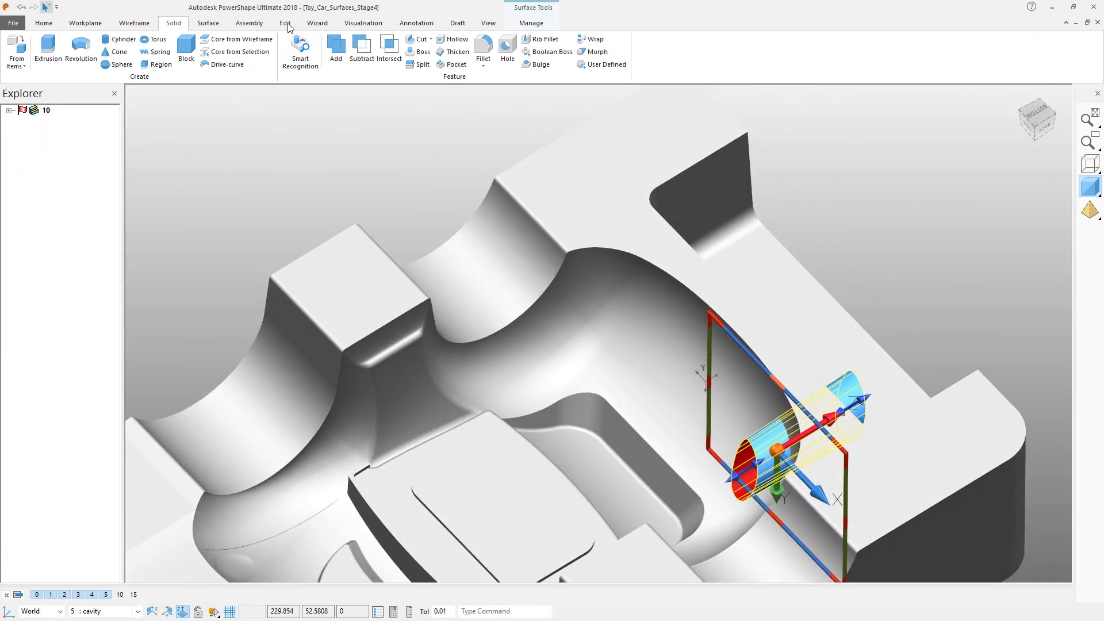
click(289, 26)
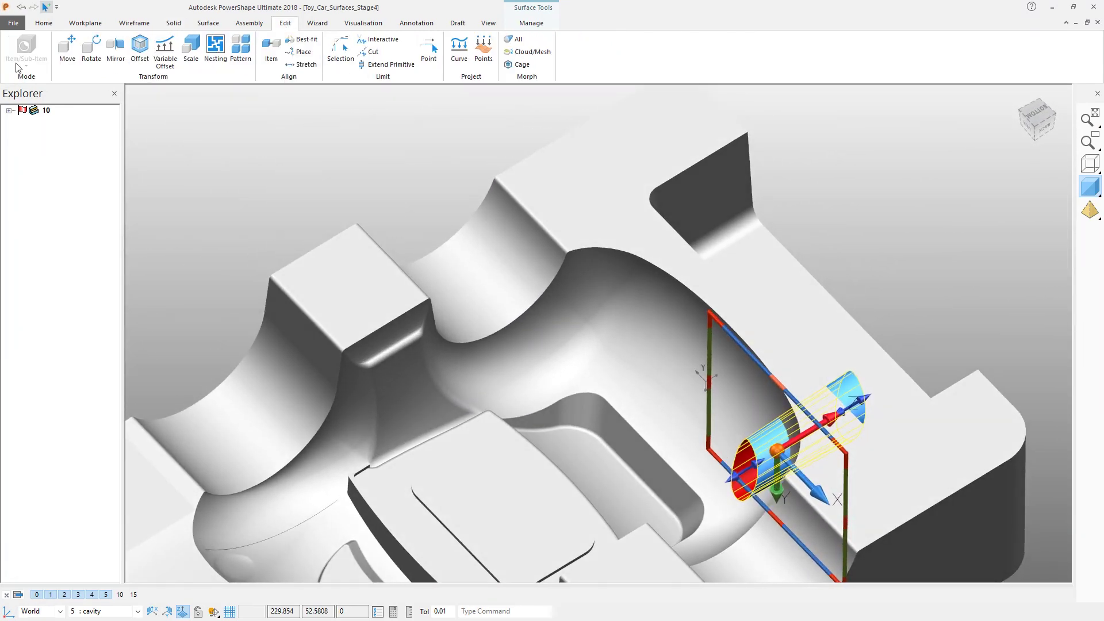
click(116, 49)
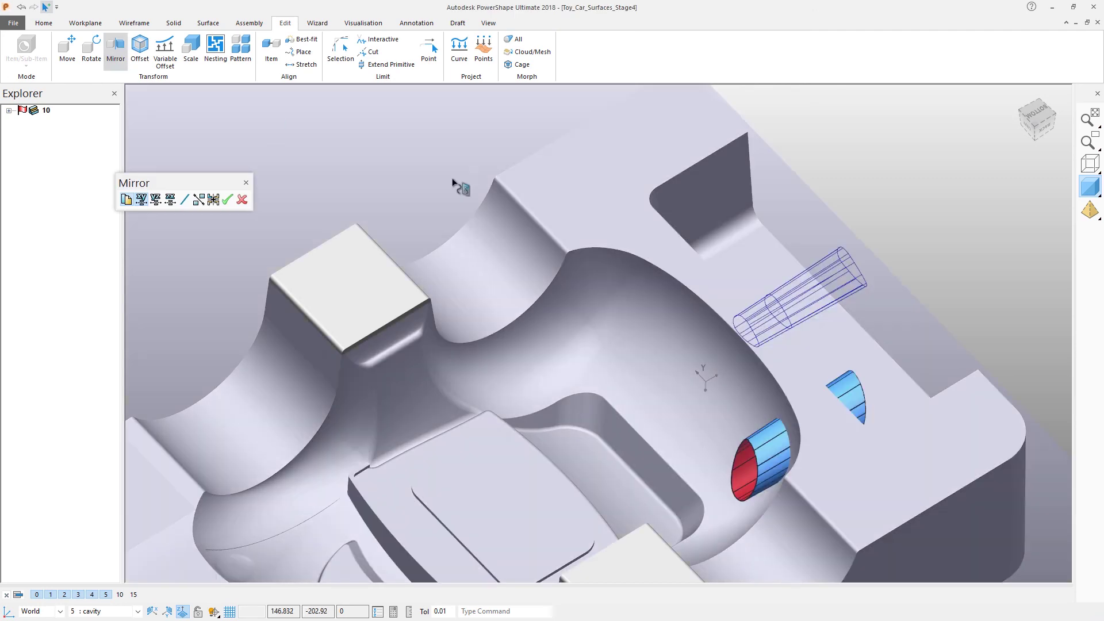
click(171, 200)
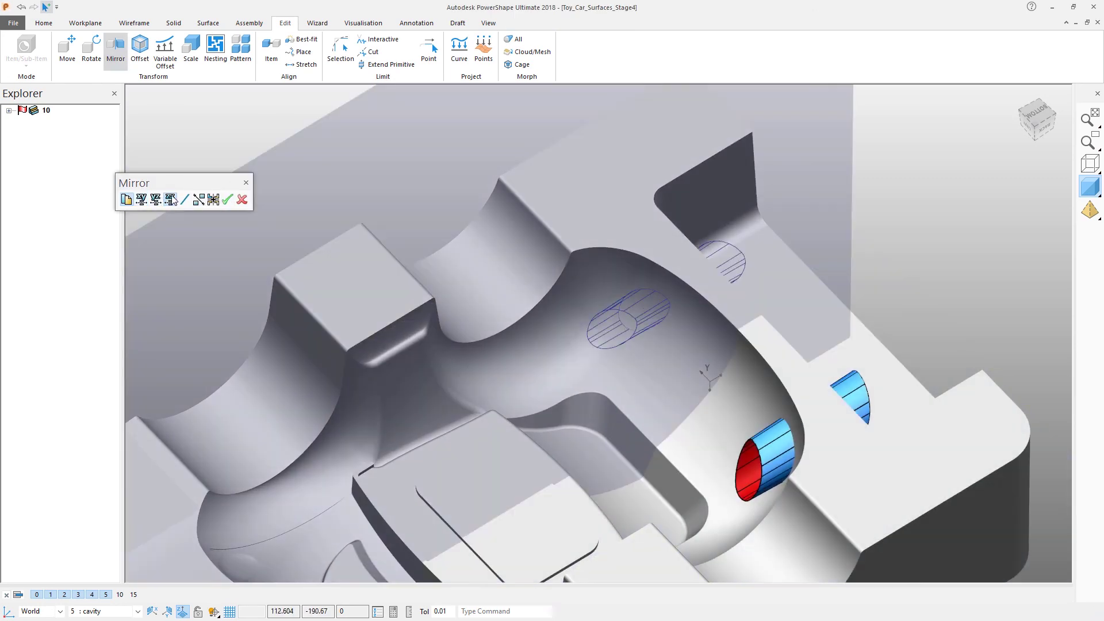
click(227, 200)
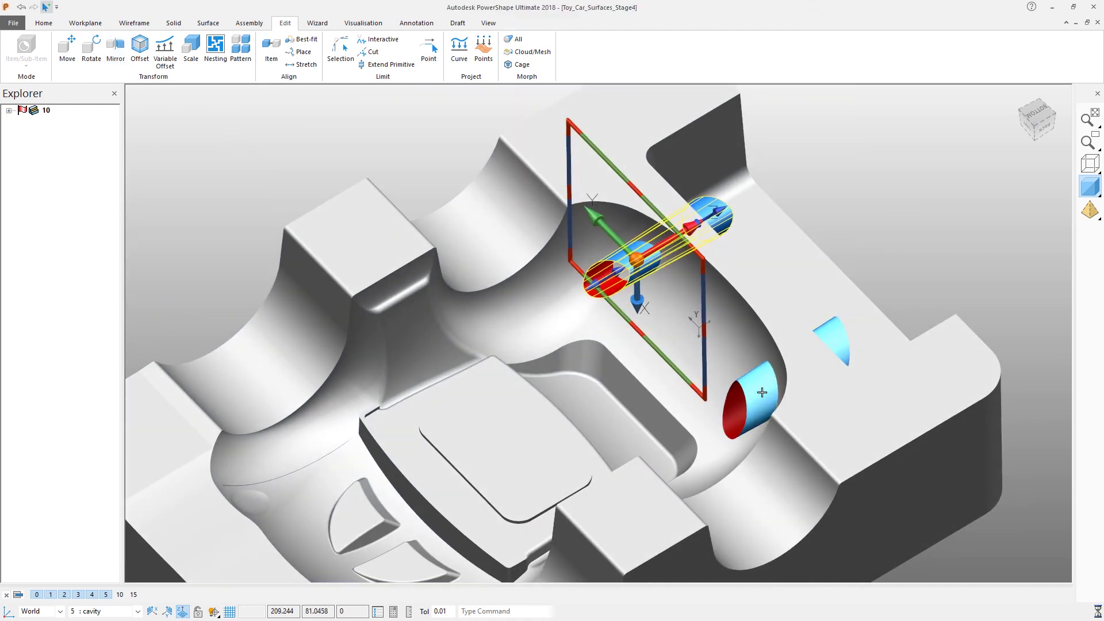
Step: Subtract both cylindrical extrusions from the active cavity solid
shift+click(763, 392)
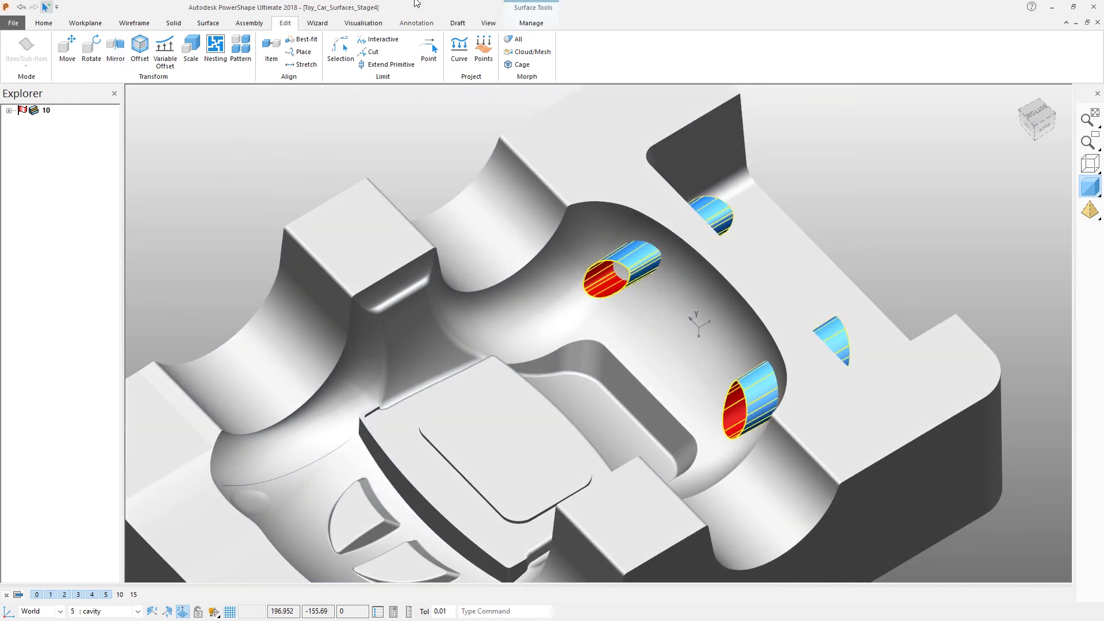
click(175, 23)
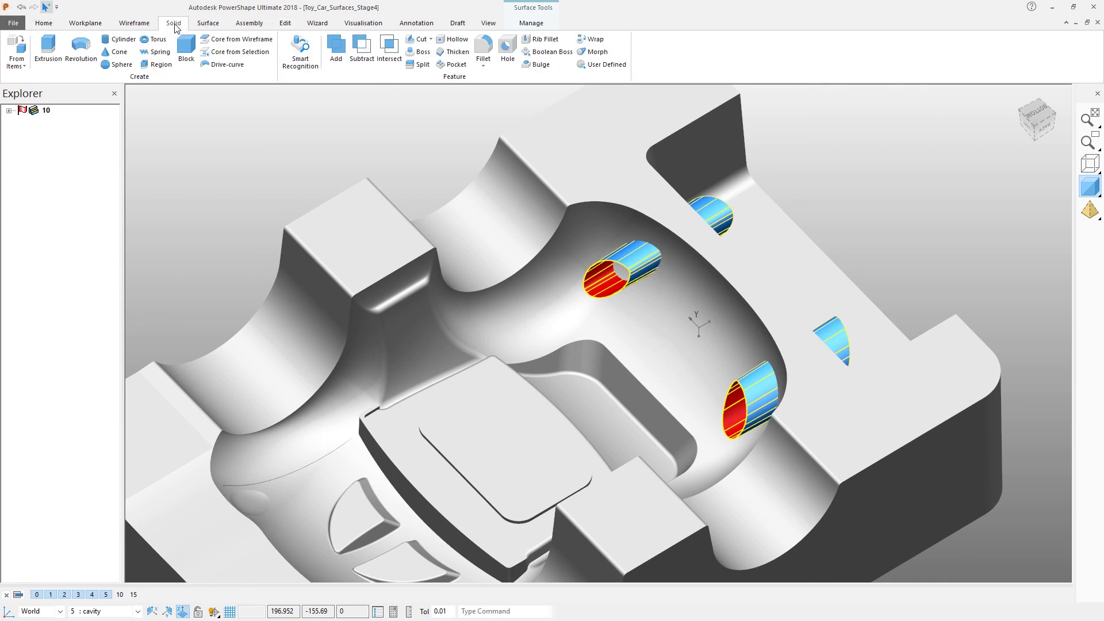
click(362, 51)
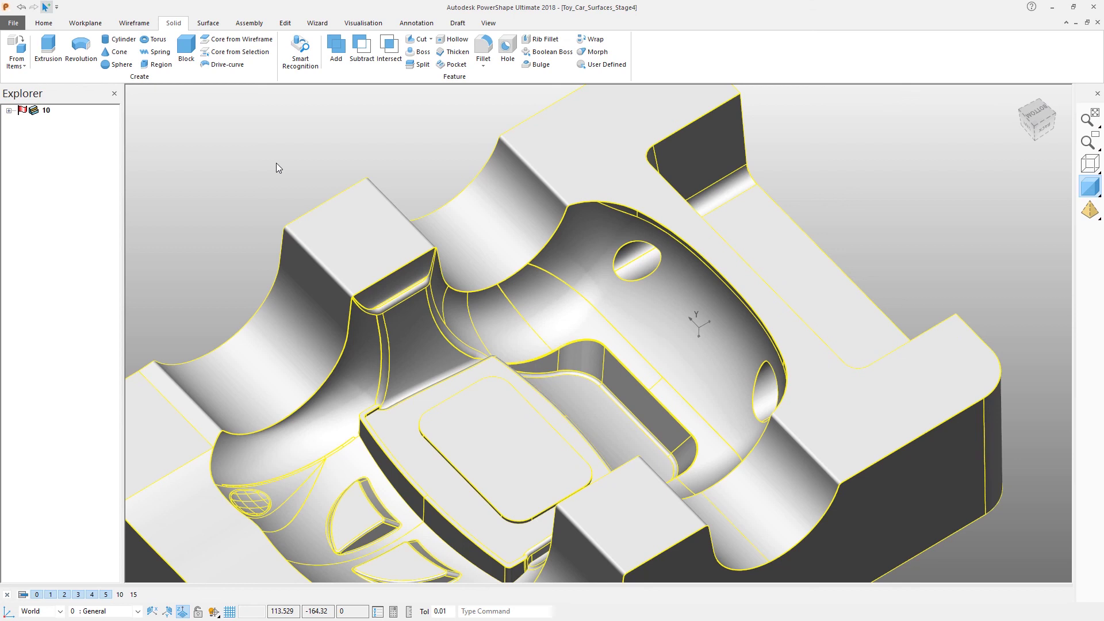
click(426, 148)
Step: Select the finished cavity solid and send it to PowerMill
scroll(759, 339, down, 2)
middle_drag(759, 339, 778, 402)
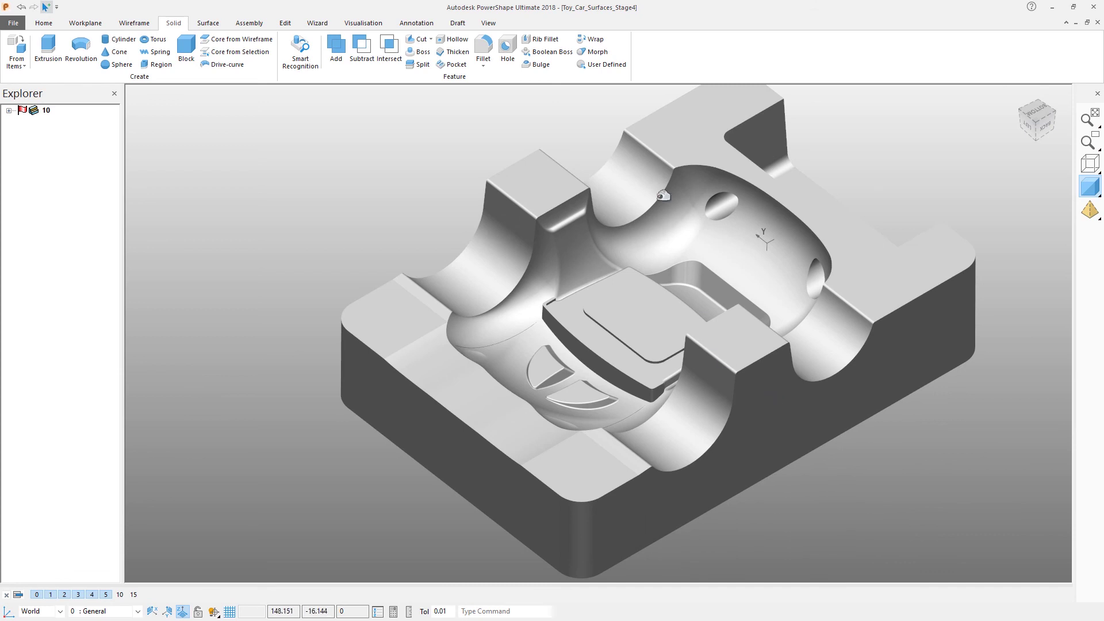
click(677, 204)
middle_drag(677, 203, 588, 194)
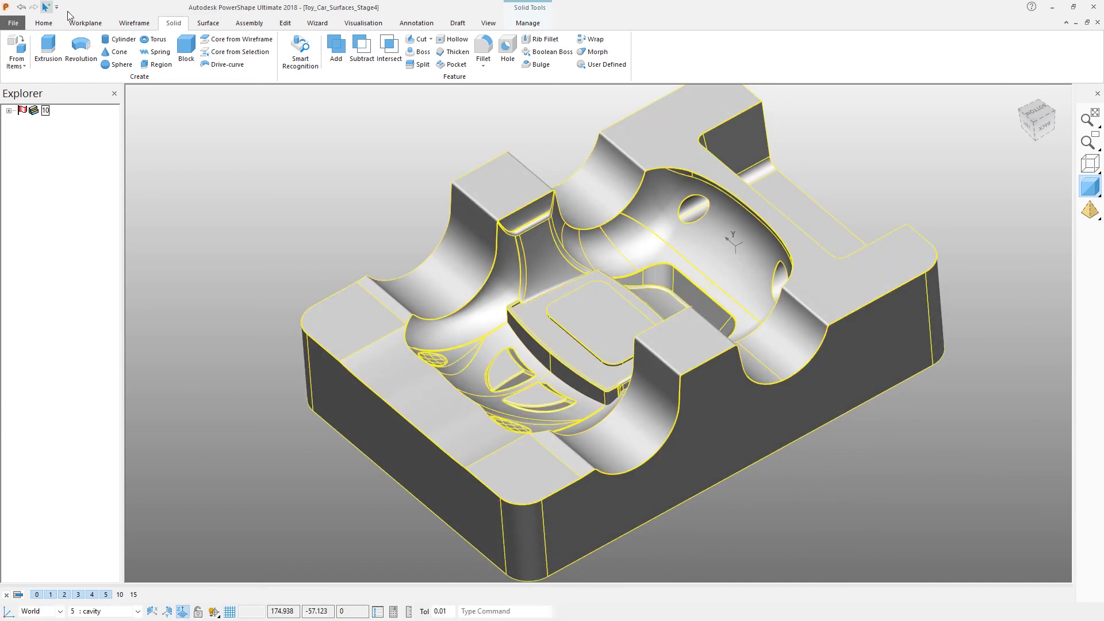
click(45, 25)
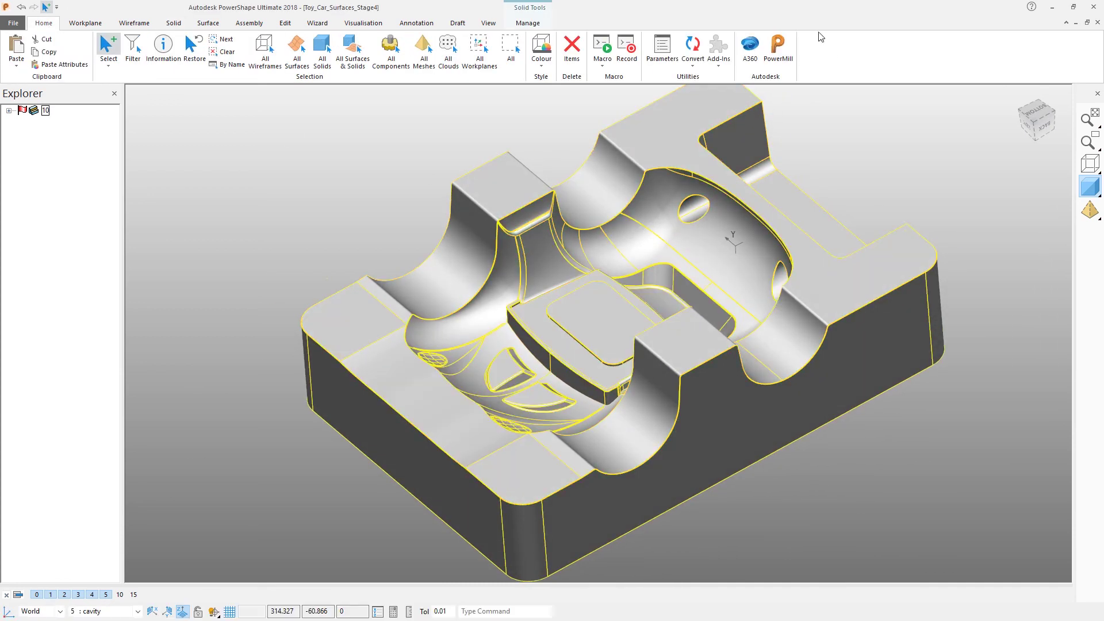
click(779, 48)
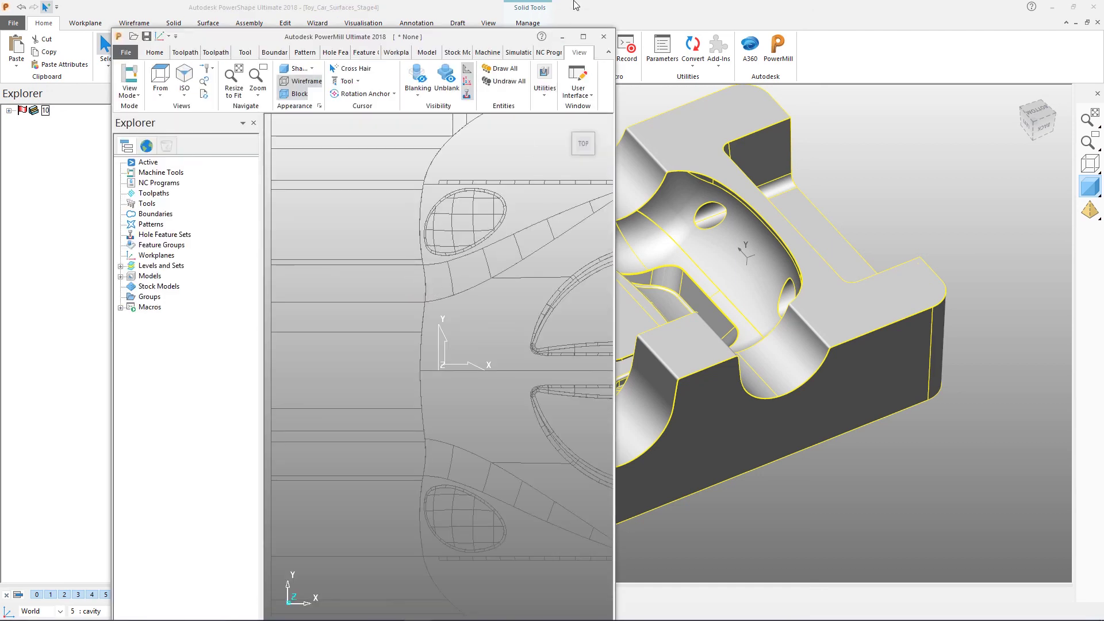
Step: Maximize the PowerMill window and display the transferred cavity model shaded, viewed from its cavity side
click(584, 38)
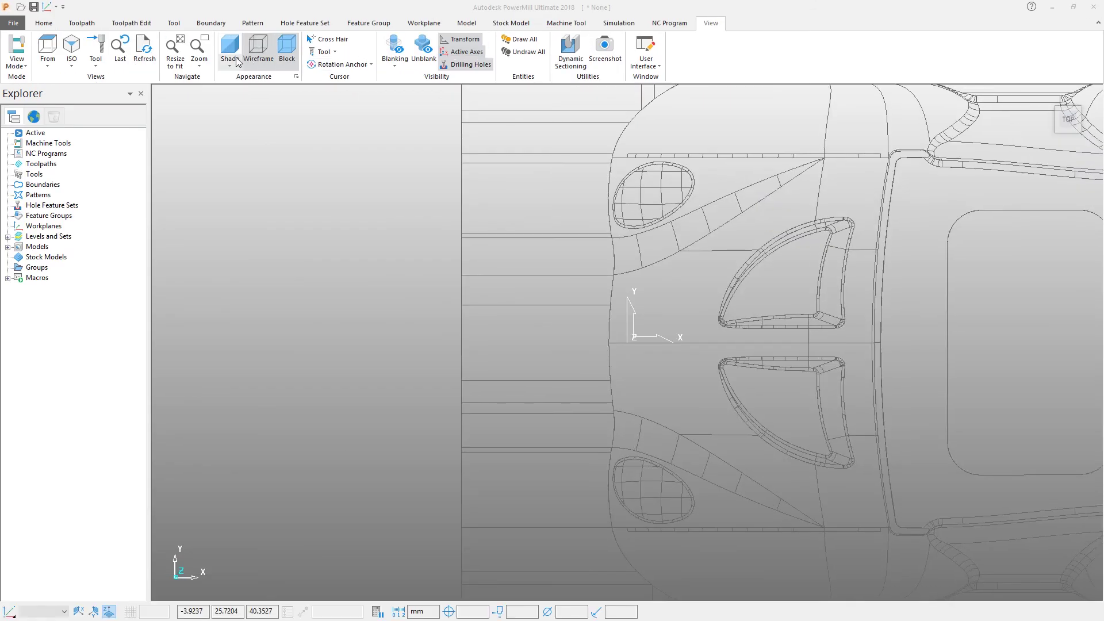
scroll(529, 309, down, 5)
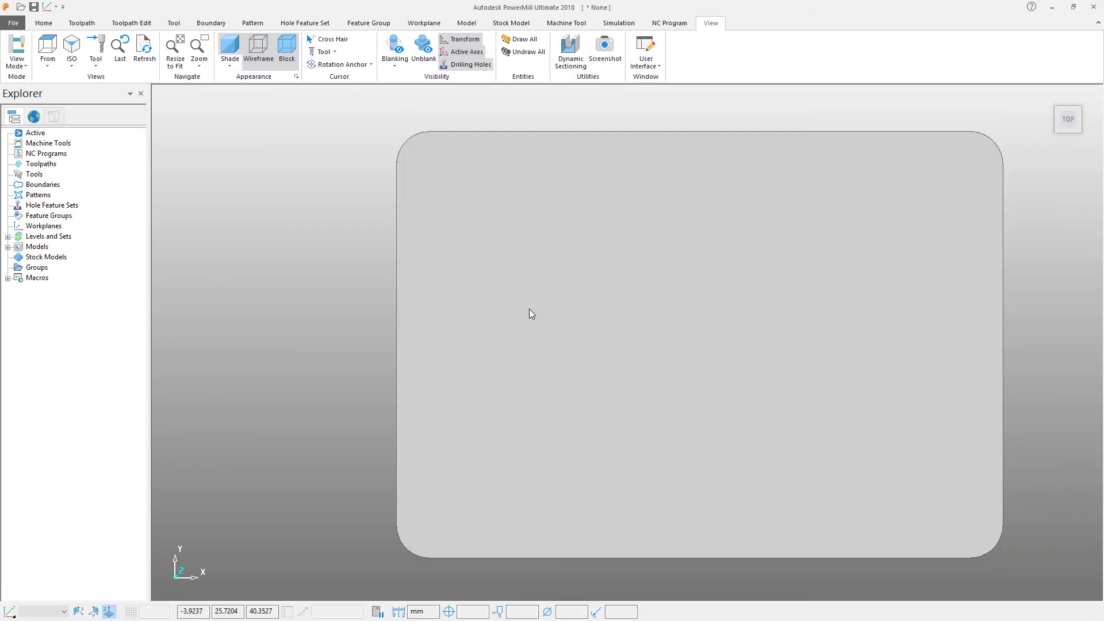
middle_drag(530, 312, 533, 312)
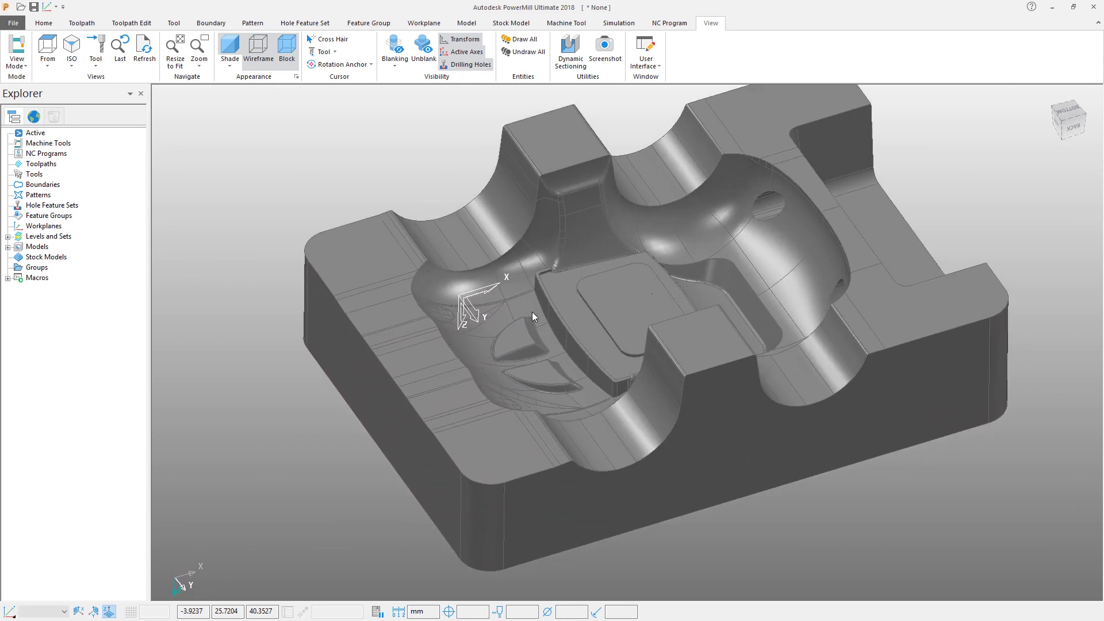